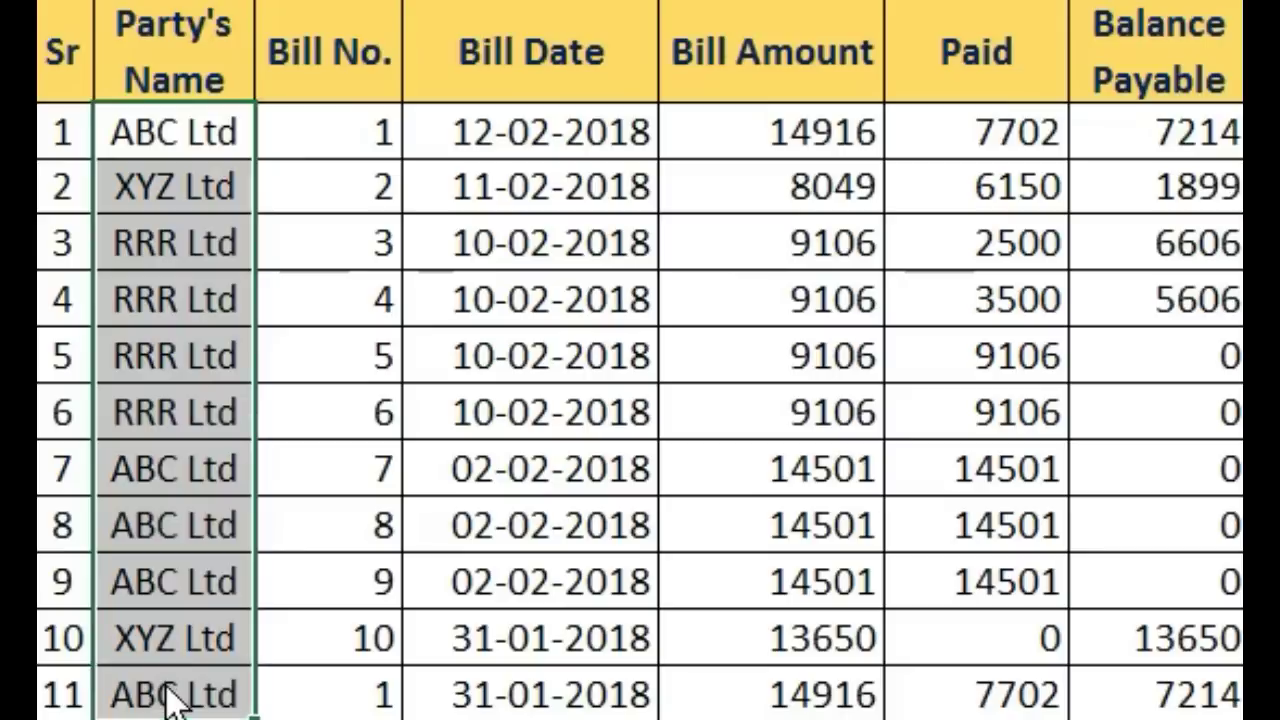
- Examine the party names and the Balance Payable amounts in the bill table
{"action": "left_click", "coordinate": [208, 150]}
{"action": "left_click", "coordinate": [180, 245]}
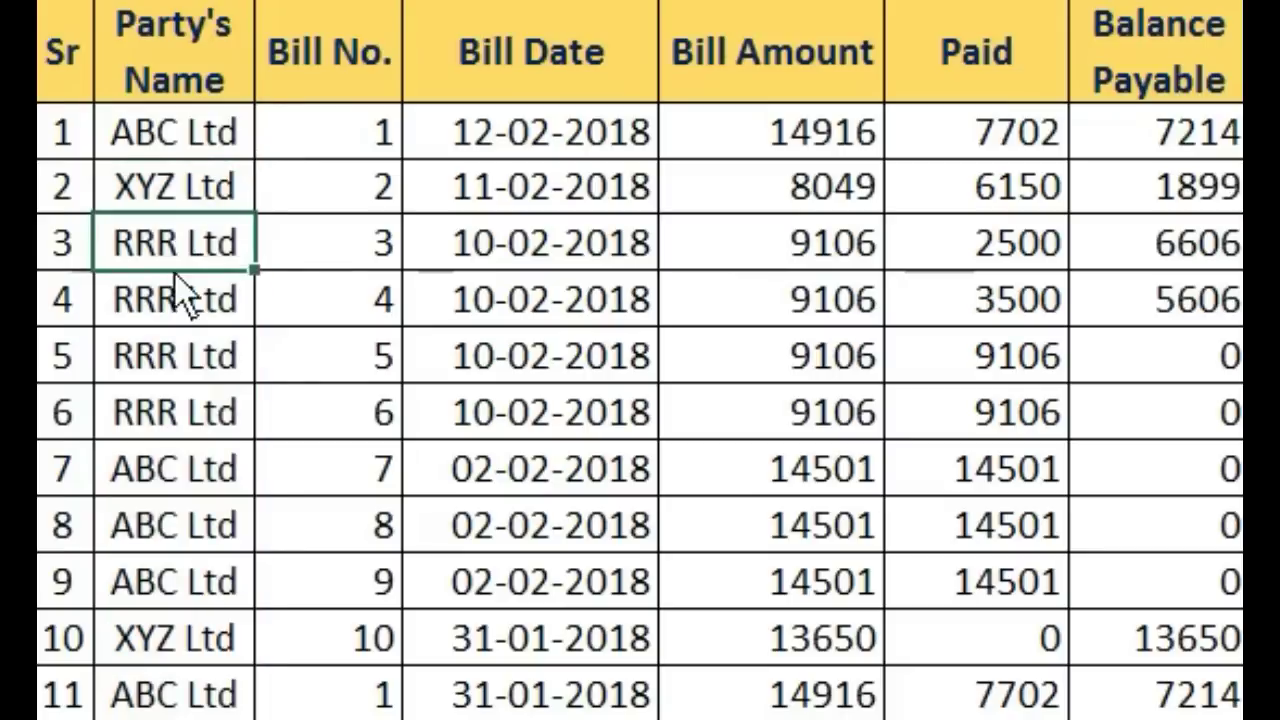
{"action": "left_click", "coordinate": [172, 356]}
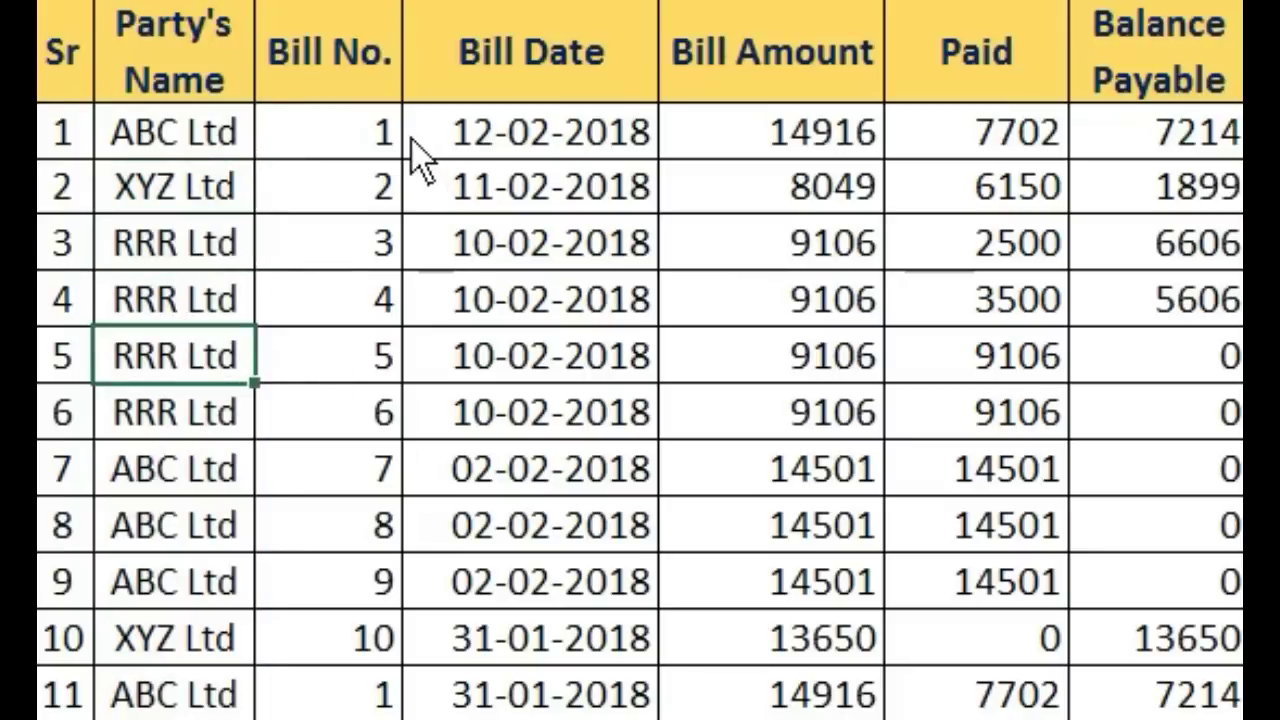
{"action": "left_click", "coordinate": [235, 142]}
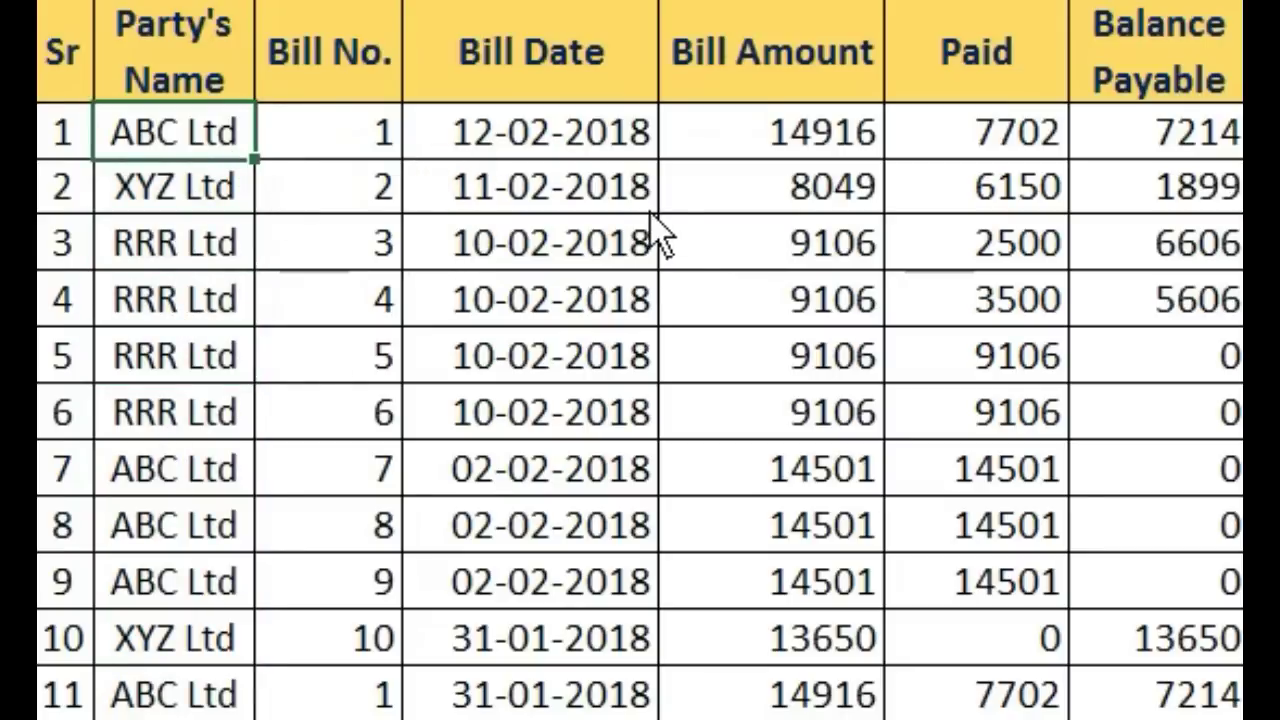
{"action": "left_click_drag", "start_coordinate": [1212, 140], "coordinate": [1143, 694]}
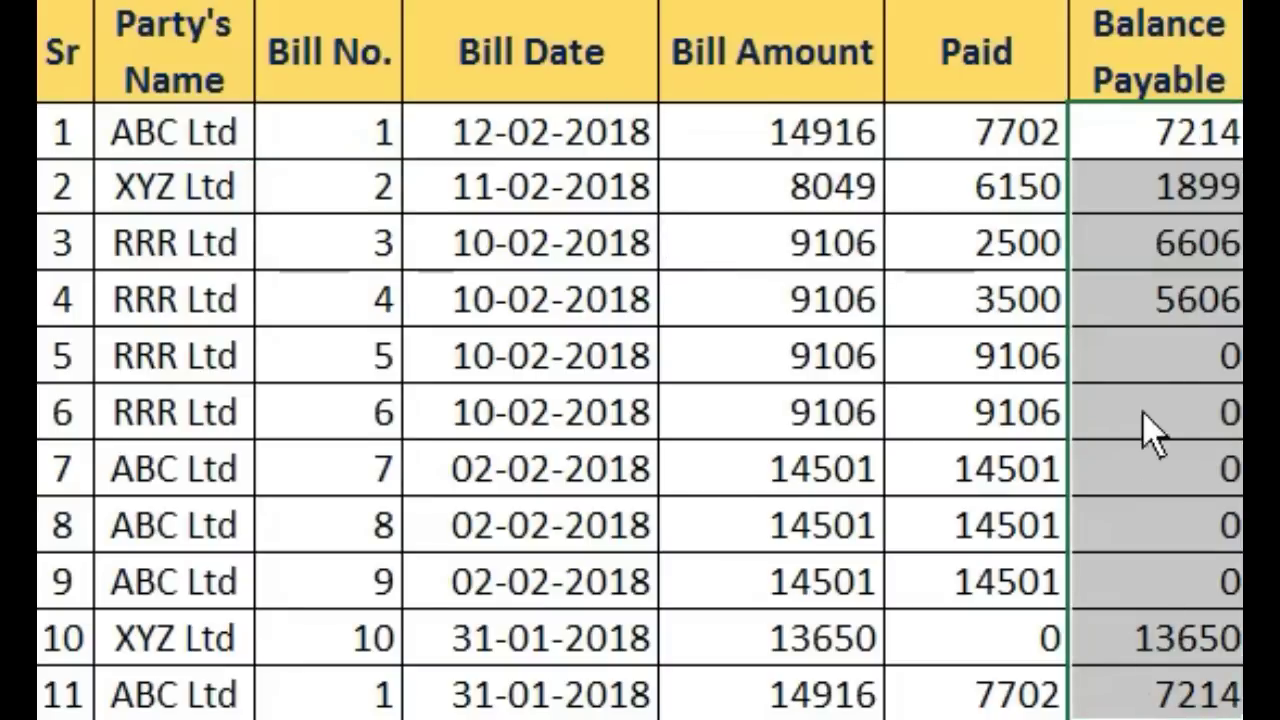
{"action": "left_click_drag", "start_coordinate": [1158, 152], "coordinate": [1165, 300]}
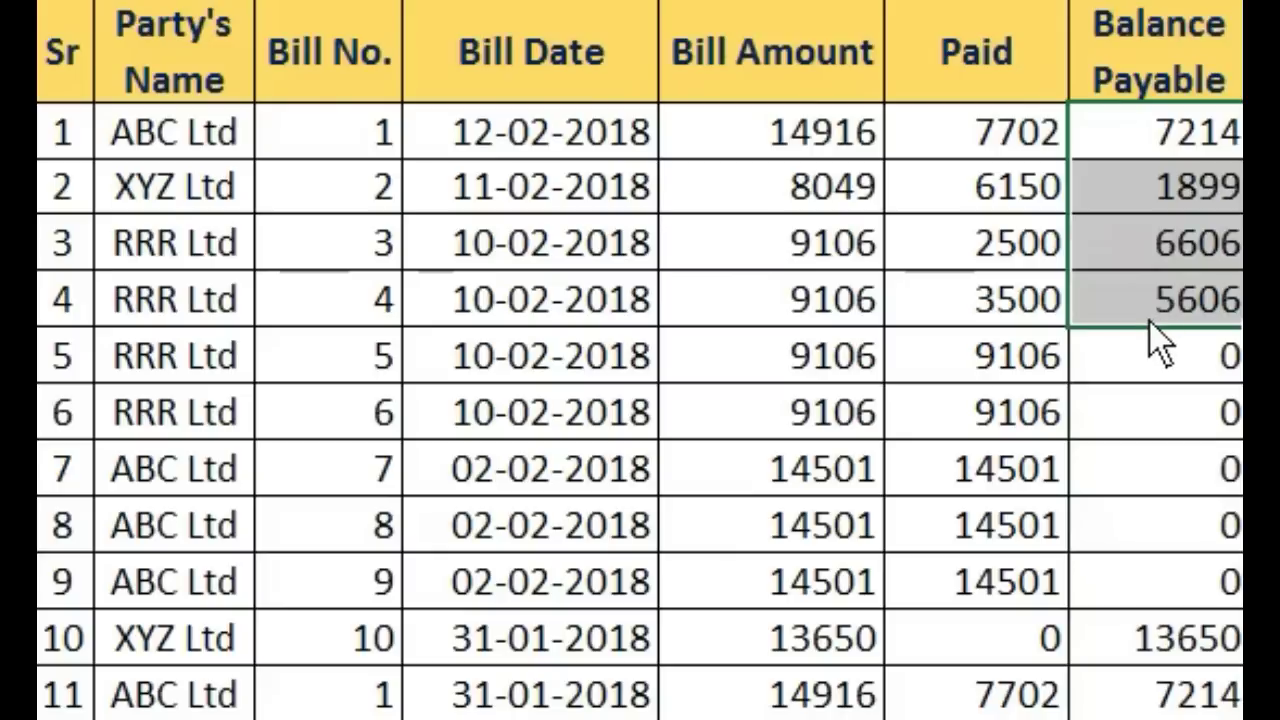
{"action": "left_click", "coordinate": [1115, 361]}
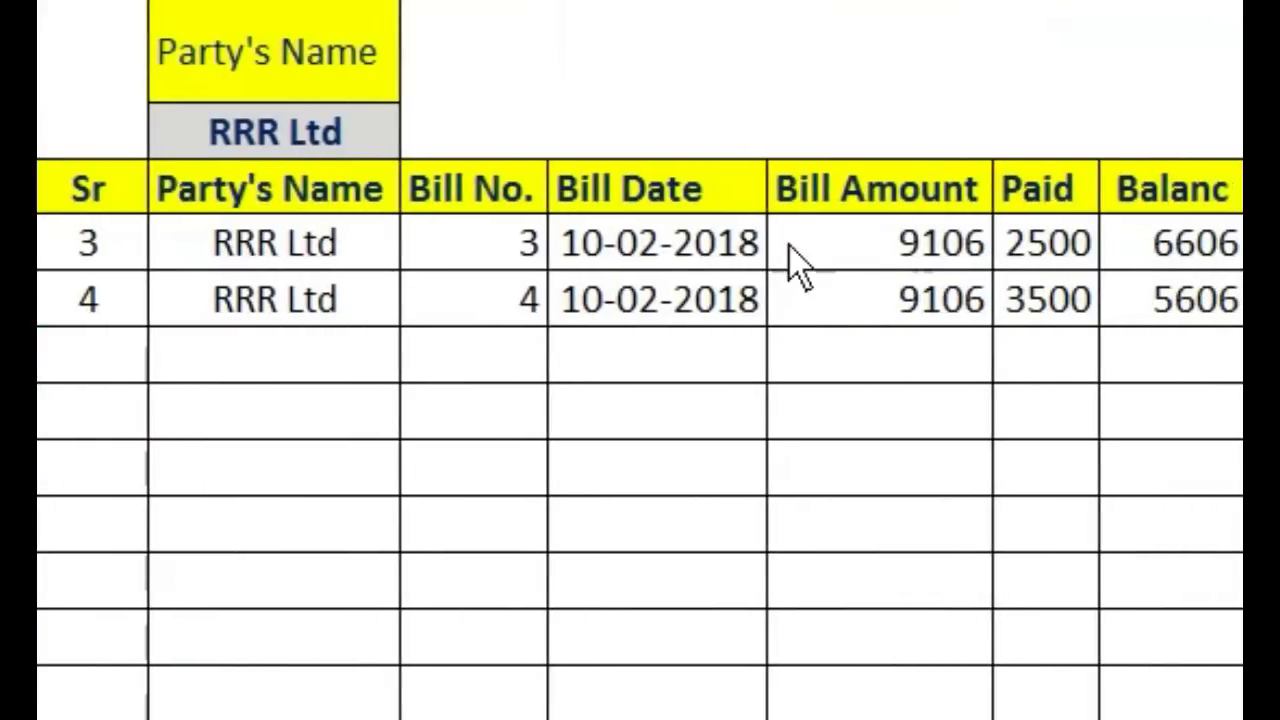
- Choose XYZ Ltd in the Party's Name selector and highlight the filtered bill rows
{"action": "left_click", "coordinate": [349, 137]}
{"action": "left_click", "coordinate": [416, 139]}
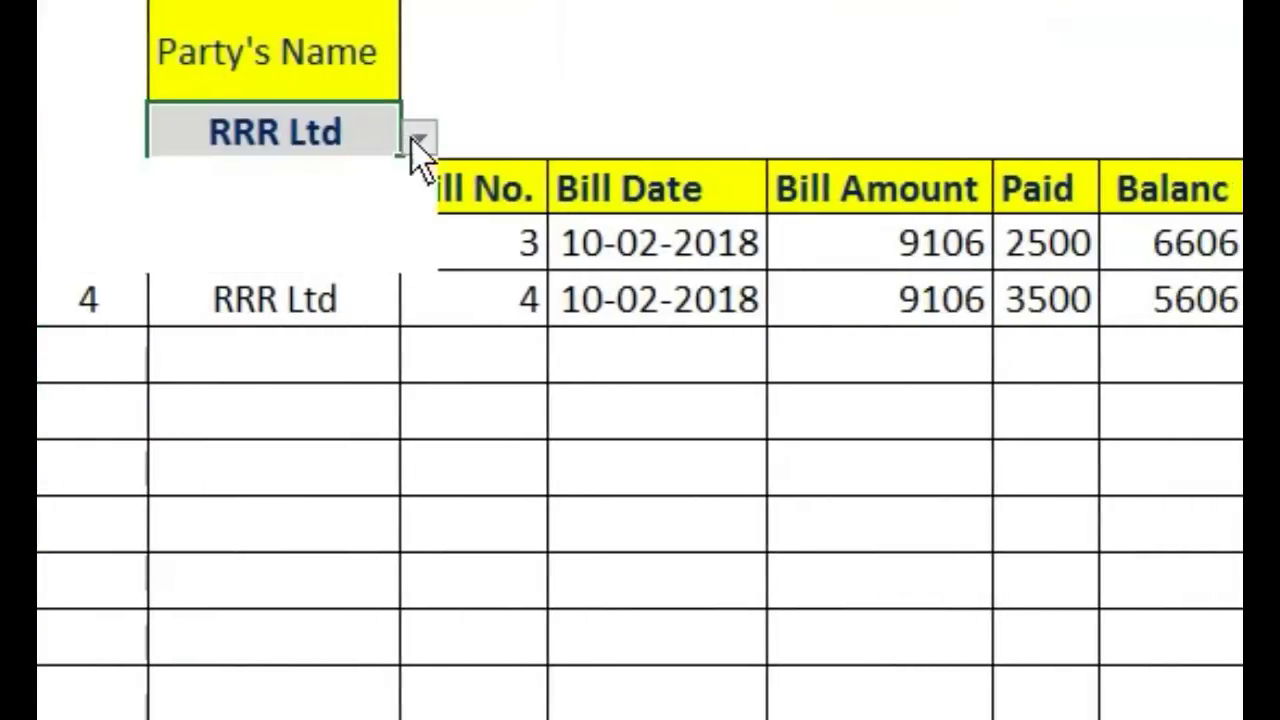
{"action": "left_click", "coordinate": [288, 214]}
{"action": "left_click_drag", "start_coordinate": [155, 250], "coordinate": [1185, 318]}
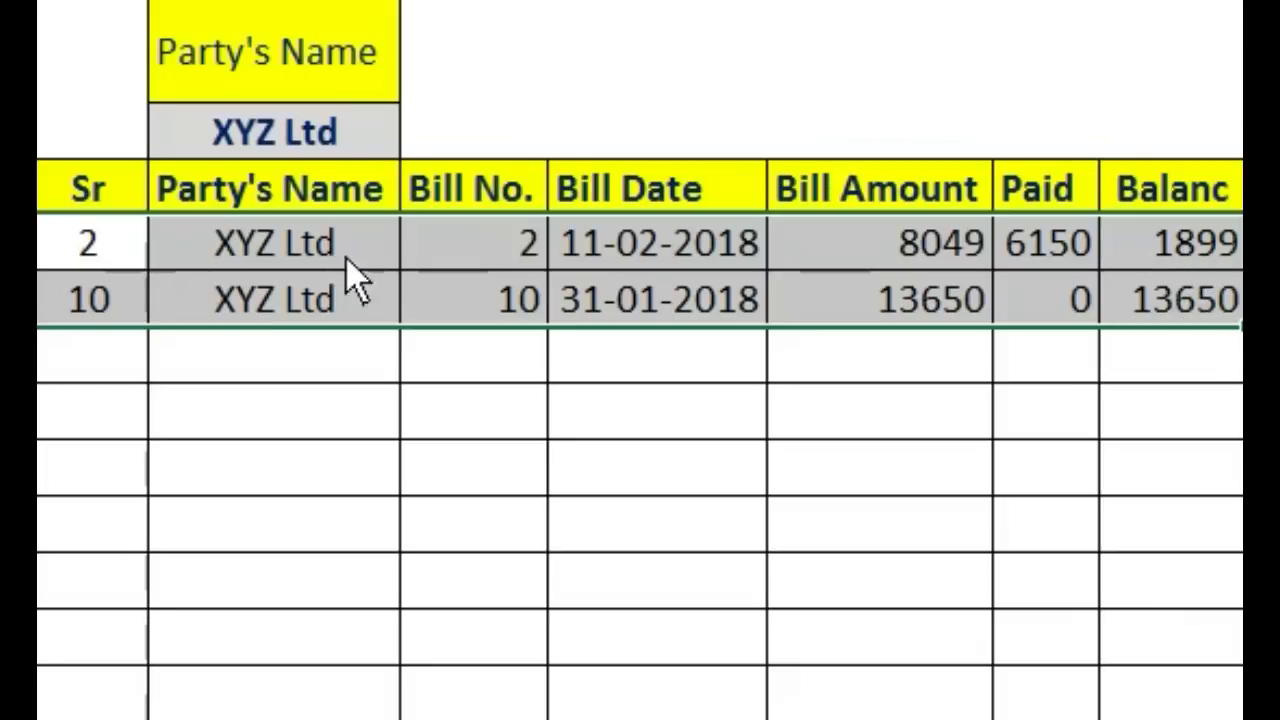
{"action": "left_click_drag", "start_coordinate": [86, 262], "coordinate": [1210, 315]}
- Switch the Party's Name selector to RRR Ltd, followed by ABC Ltd
{"action": "left_click", "coordinate": [378, 148]}
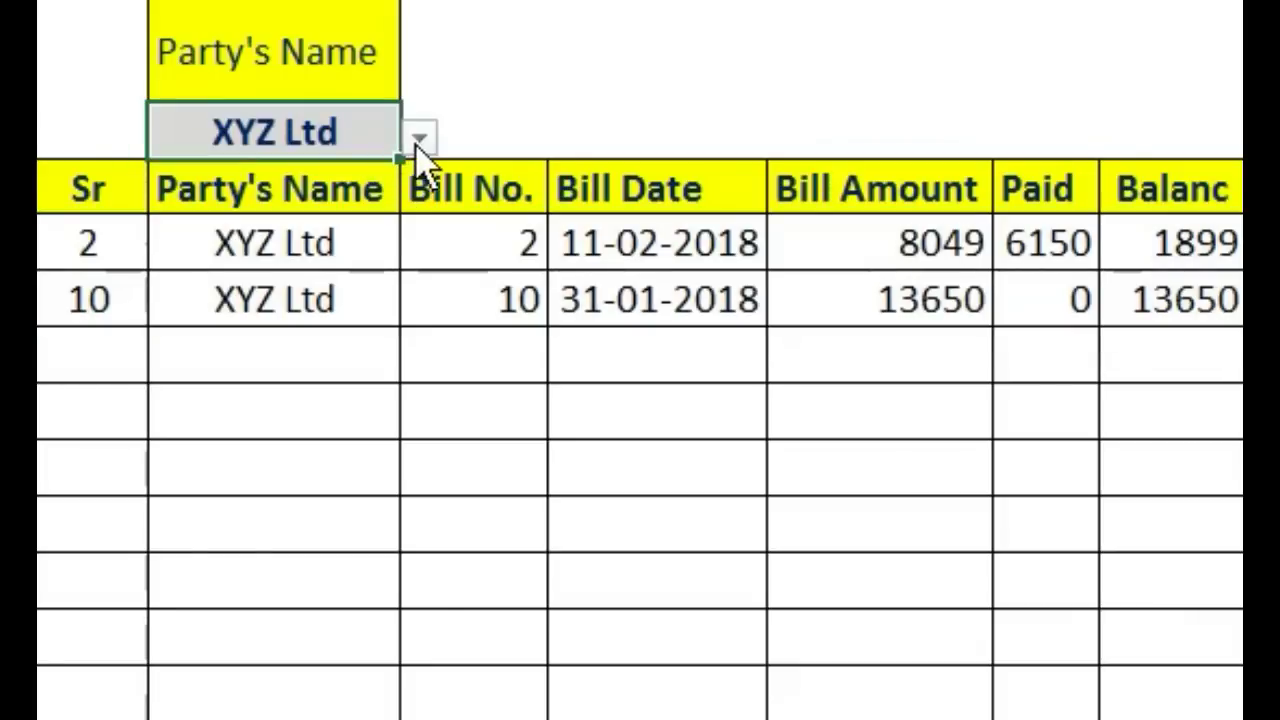
{"action": "left_click", "coordinate": [420, 140]}
{"action": "left_click", "coordinate": [160, 252]}
{"action": "left_click", "coordinate": [420, 137]}
{"action": "left_click", "coordinate": [110, 177]}
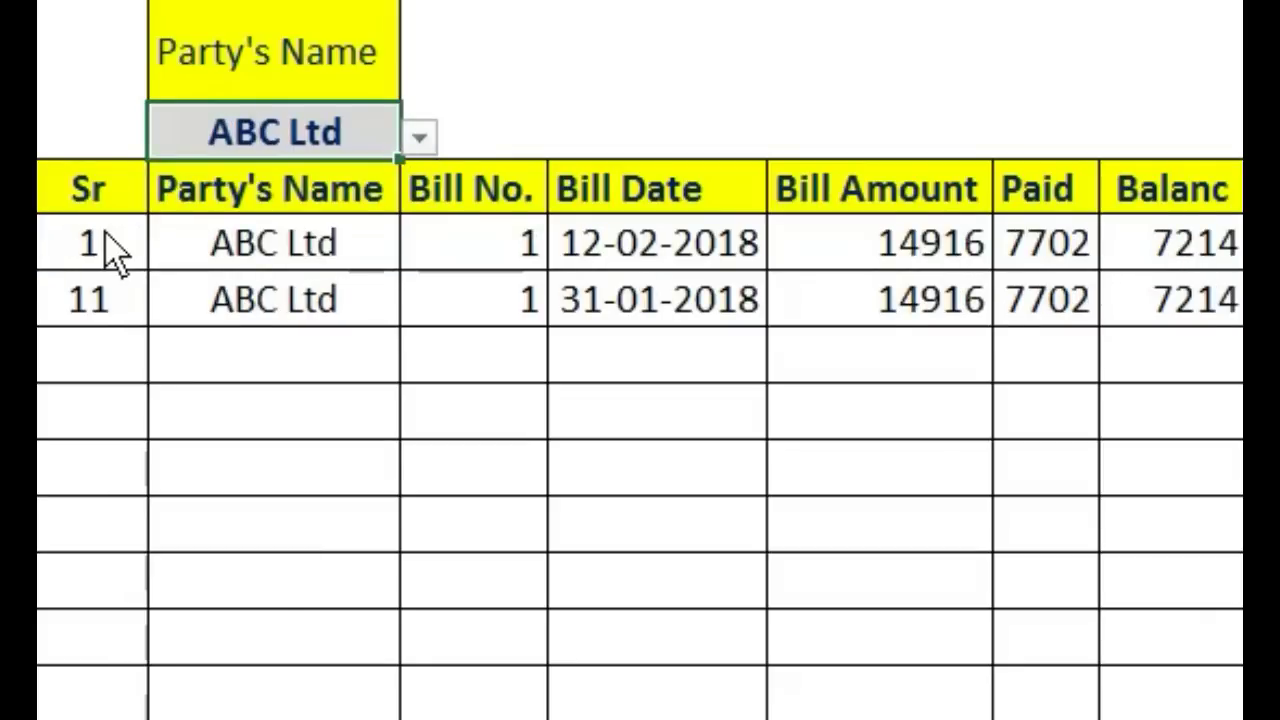
- Alternate the Party's Name selector between XYZ Ltd and RRR Ltd to test the filtered bill list
{"action": "left_click", "coordinate": [424, 140]}
{"action": "left_click", "coordinate": [172, 220]}
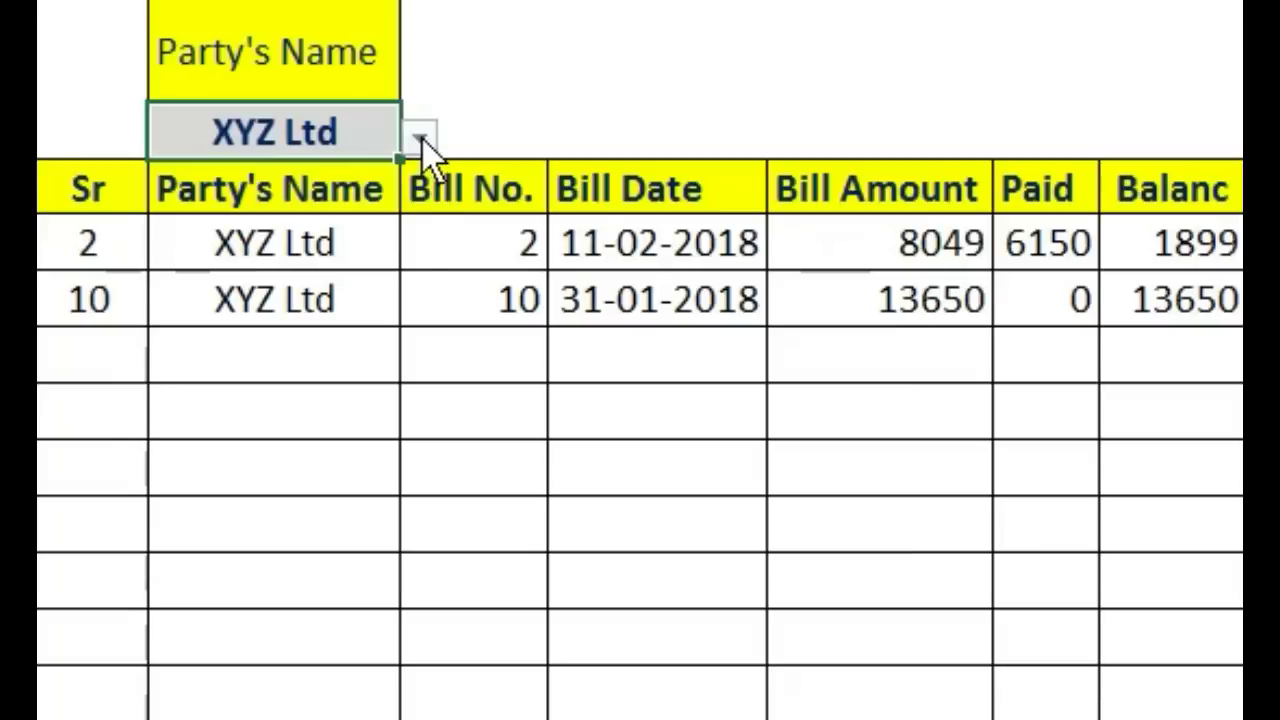
{"action": "left_click", "coordinate": [421, 139]}
{"action": "left_click", "coordinate": [166, 252]}
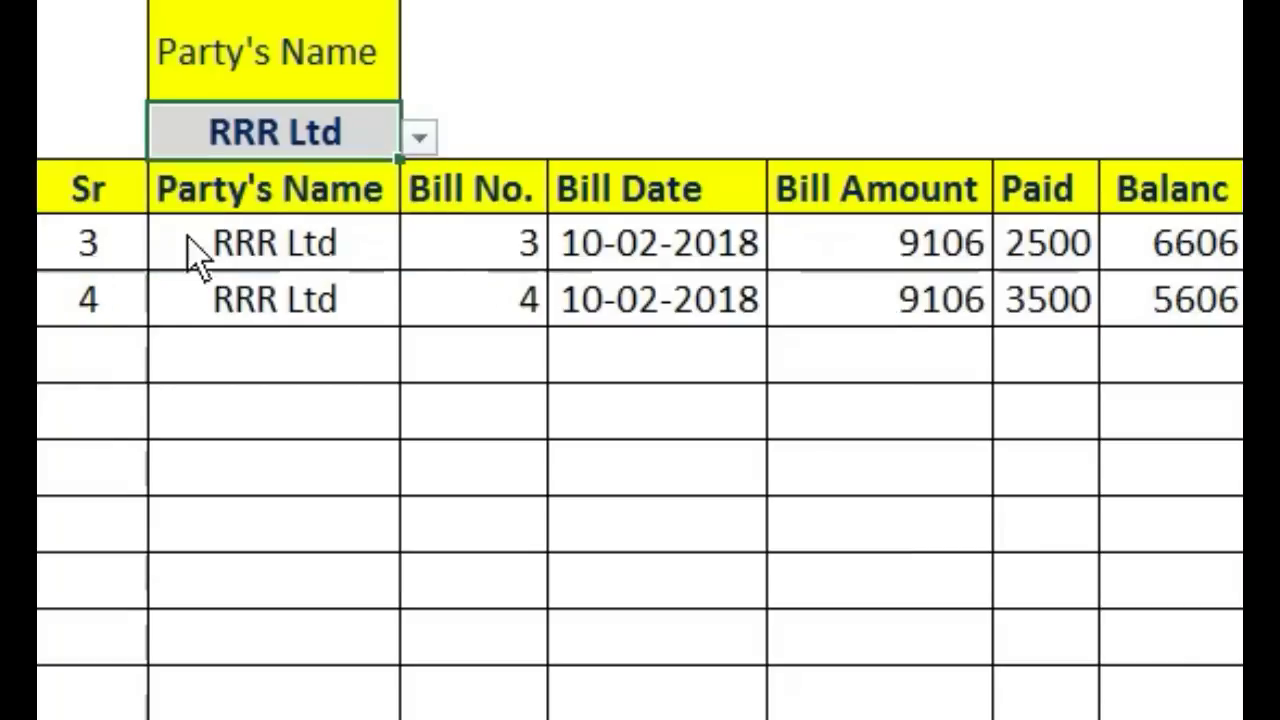
{"action": "left_click", "coordinate": [422, 142]}
{"action": "left_click", "coordinate": [272, 187]}
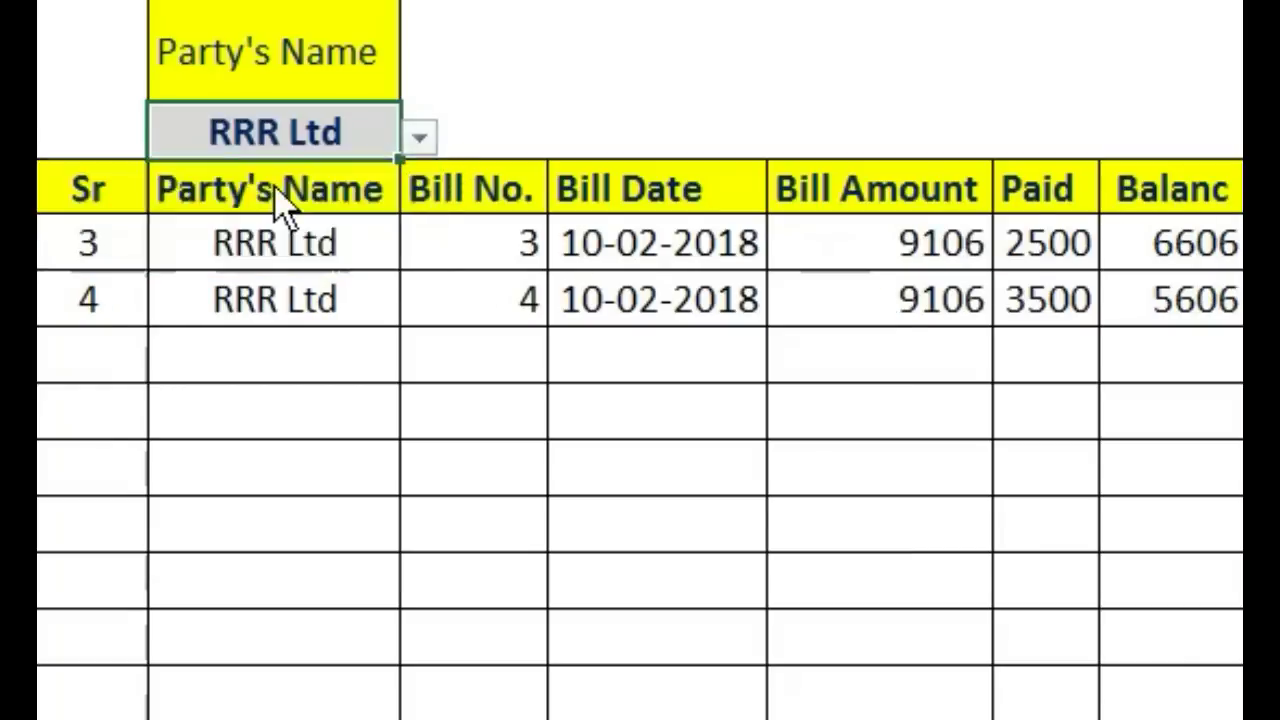
{"action": "left_click", "coordinate": [418, 142]}
{"action": "left_click", "coordinate": [220, 215]}
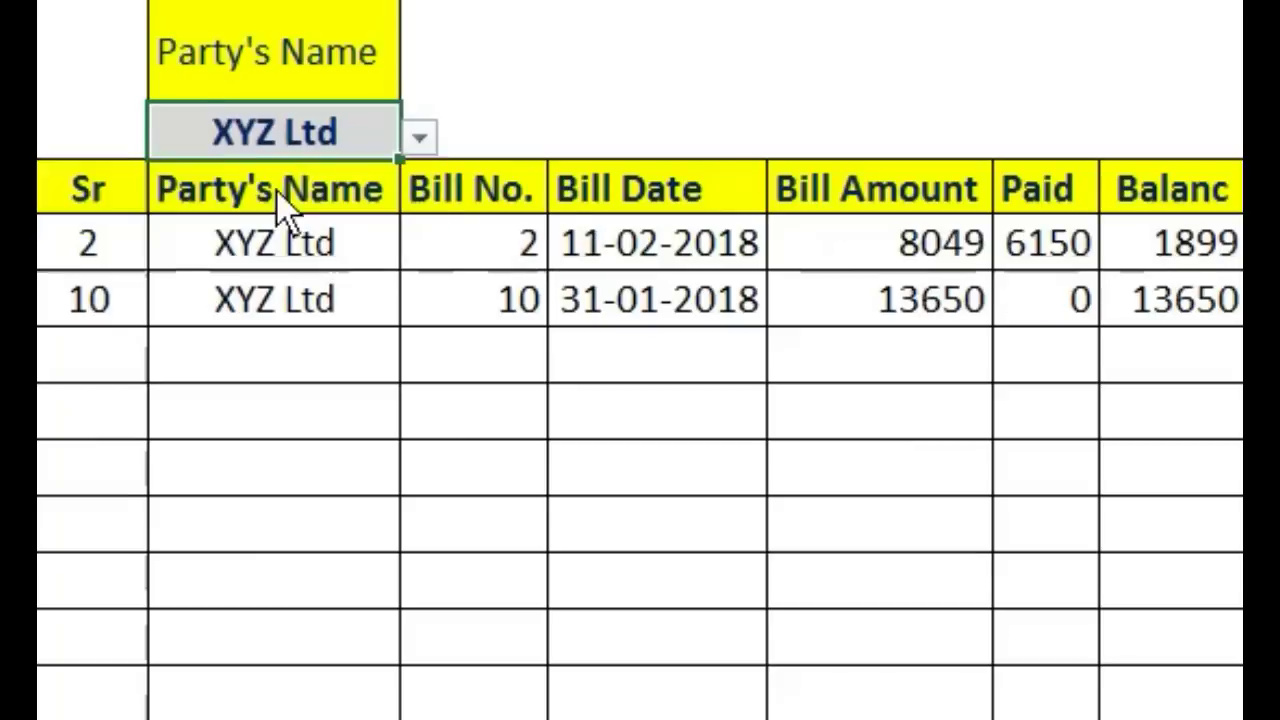
{"action": "left_click", "coordinate": [424, 137]}
{"action": "left_click", "coordinate": [176, 250]}
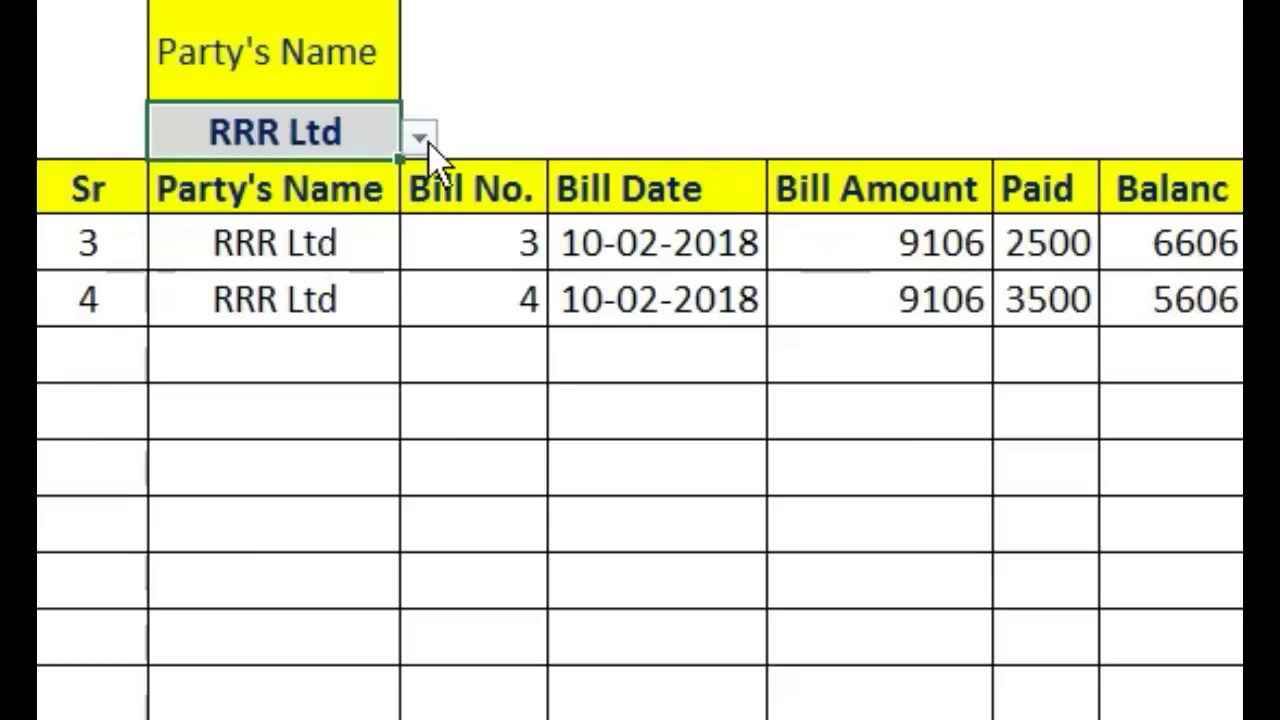
- Change the Party's Name selector to ABC Ltd and finally to XYZ Ltd
{"action": "left_click", "coordinate": [421, 138]}
{"action": "key", "text": "Escape"}
{"action": "left_click", "coordinate": [421, 138]}
{"action": "left_click", "coordinate": [300, 177]}
{"action": "left_click", "coordinate": [424, 142]}
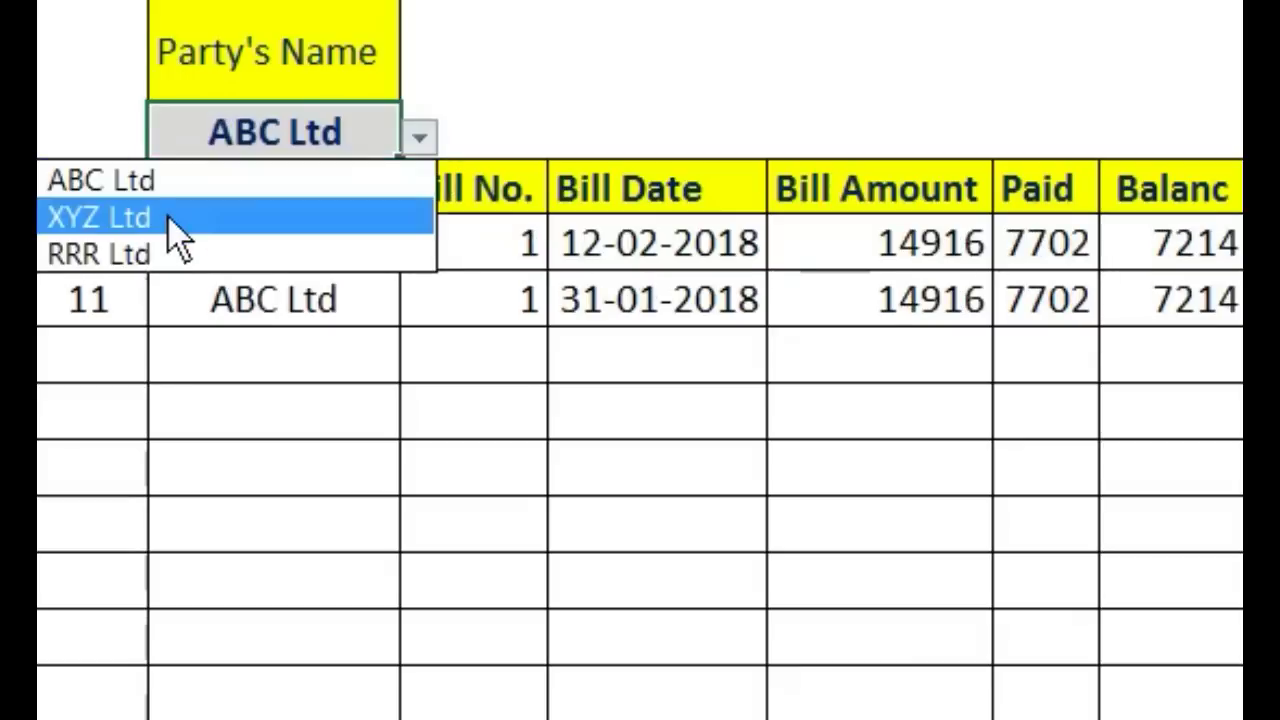
{"action": "left_click", "coordinate": [168, 220]}
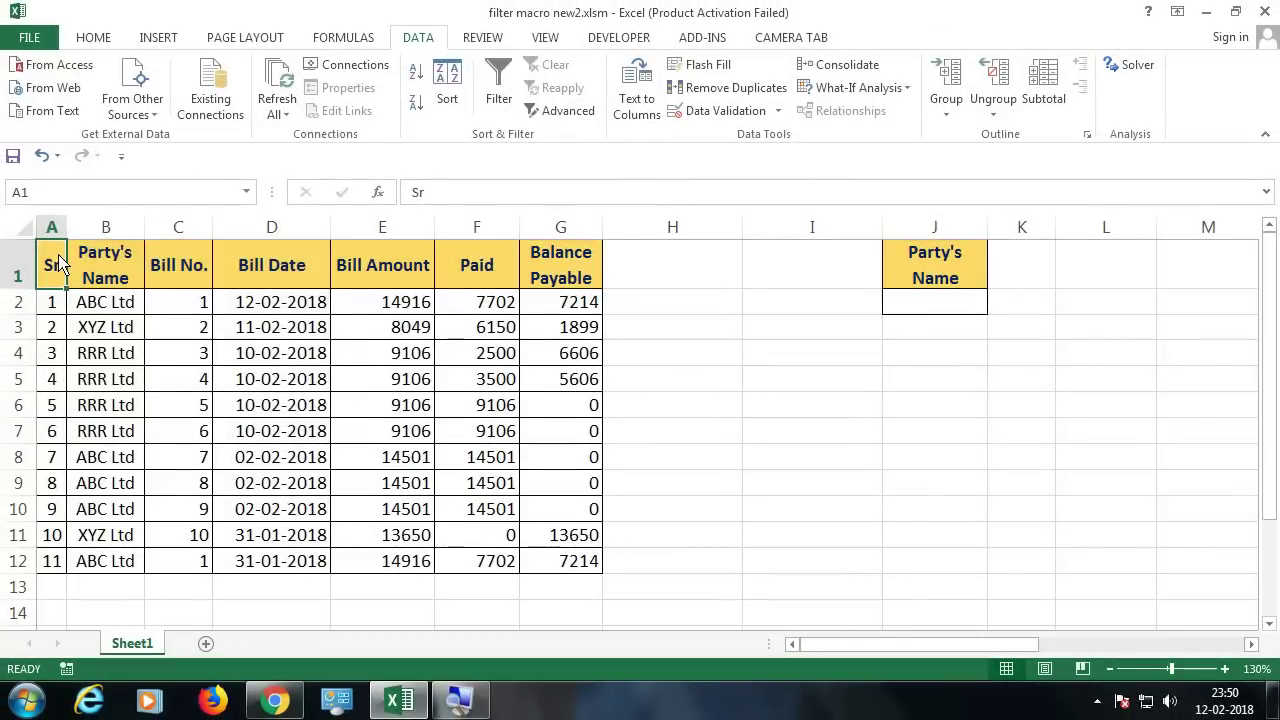
- Add a List data validation to cell J2 under the separate Party's Name header, with source =$B$2:$B$4
{"action": "left_click_drag", "start_coordinate": [52, 265], "coordinate": [545, 566]}
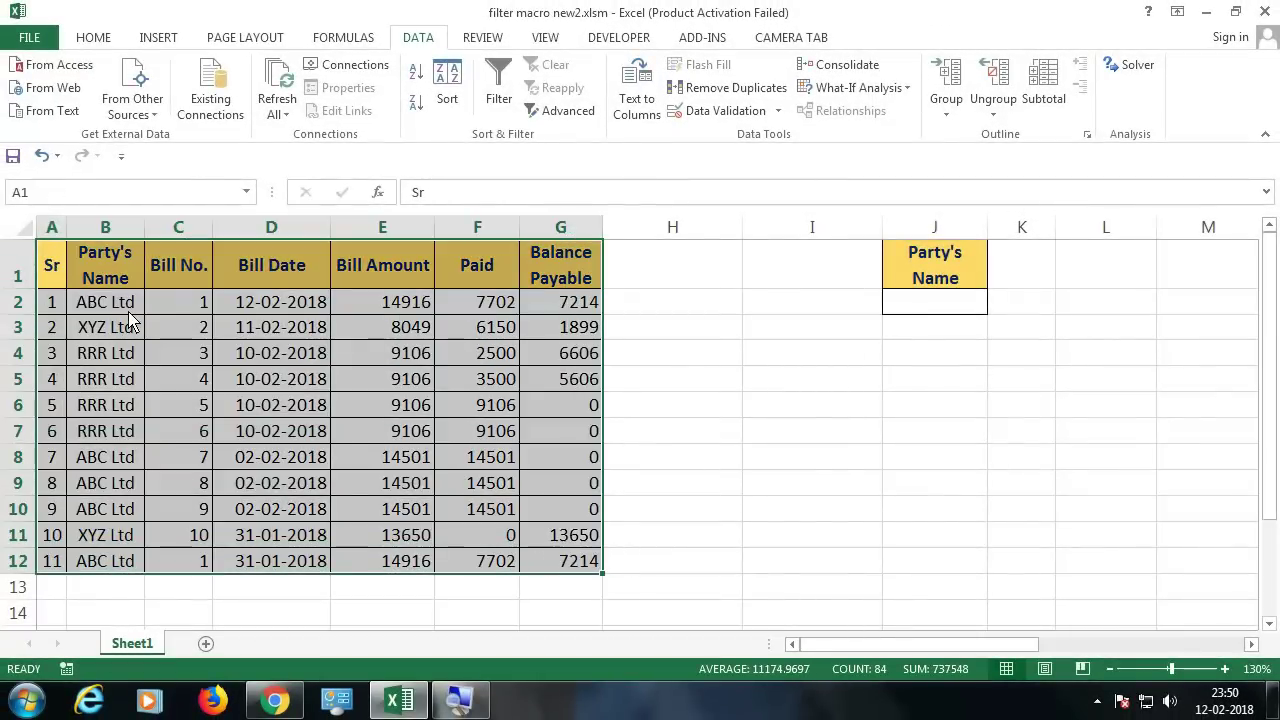
{"action": "left_click", "coordinate": [952, 265]}
{"action": "left_click", "coordinate": [950, 309]}
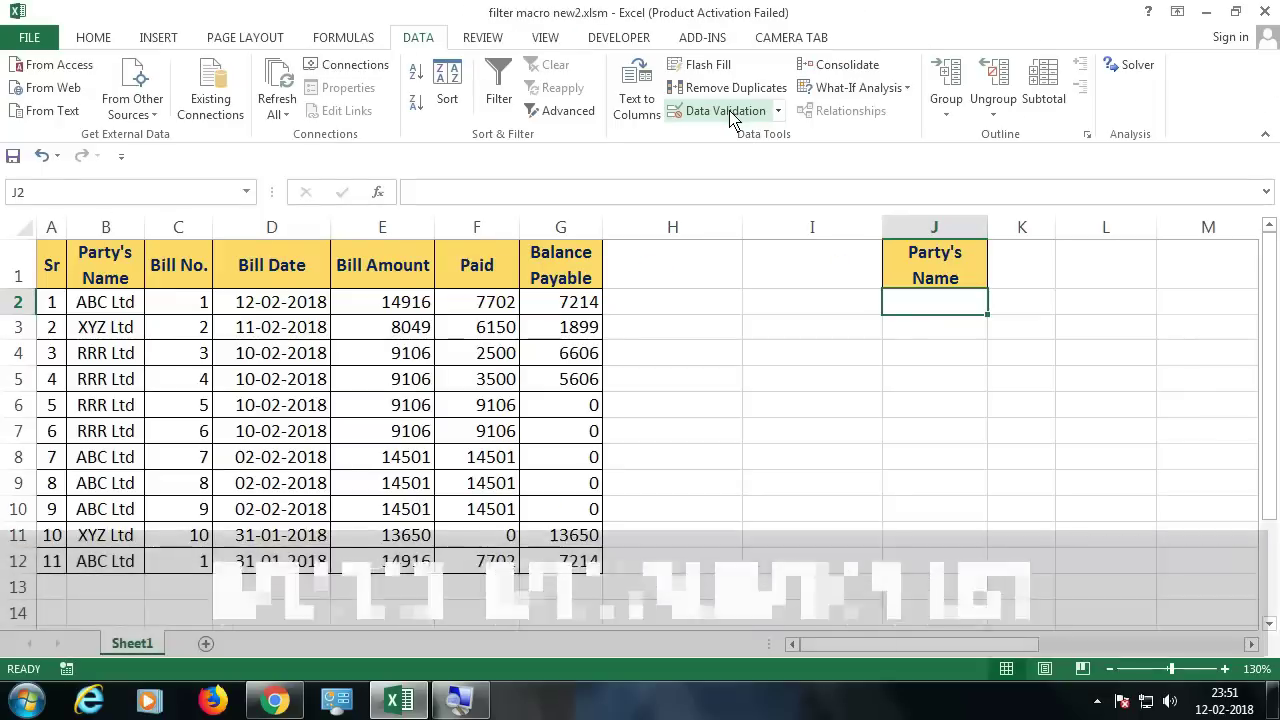
{"action": "left_click", "coordinate": [727, 112]}
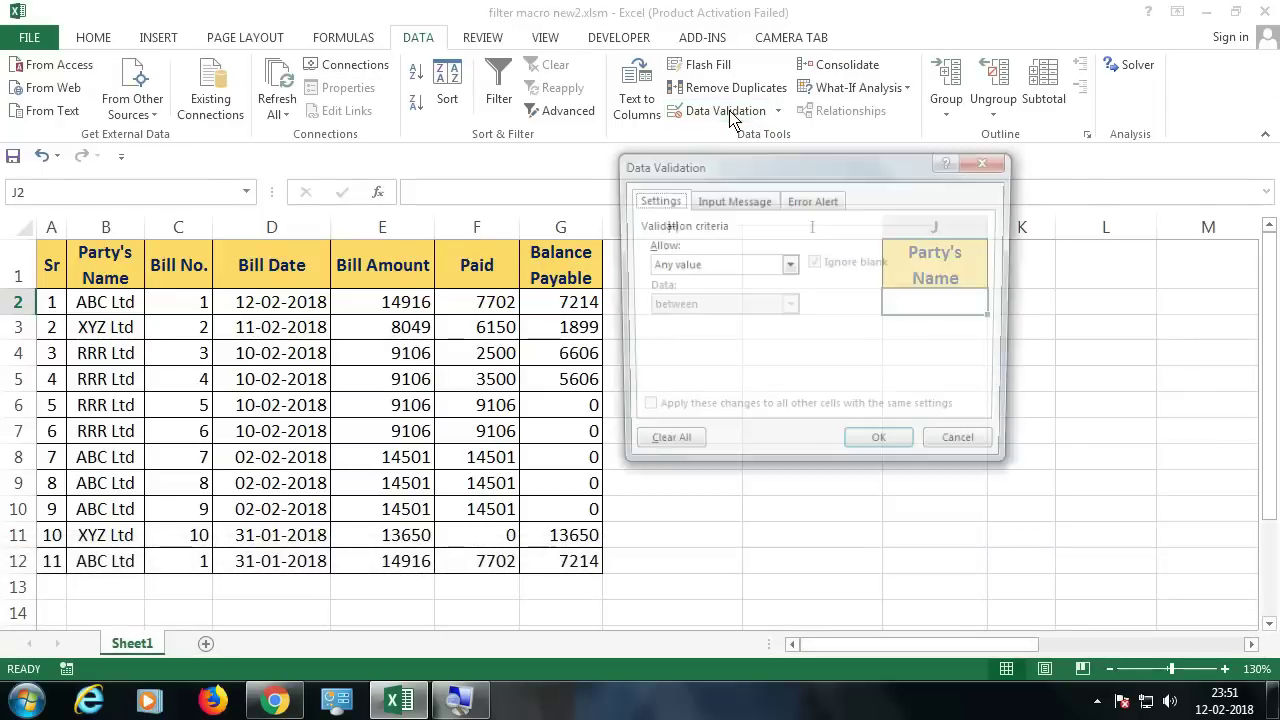
{"action": "left_click", "coordinate": [738, 267]}
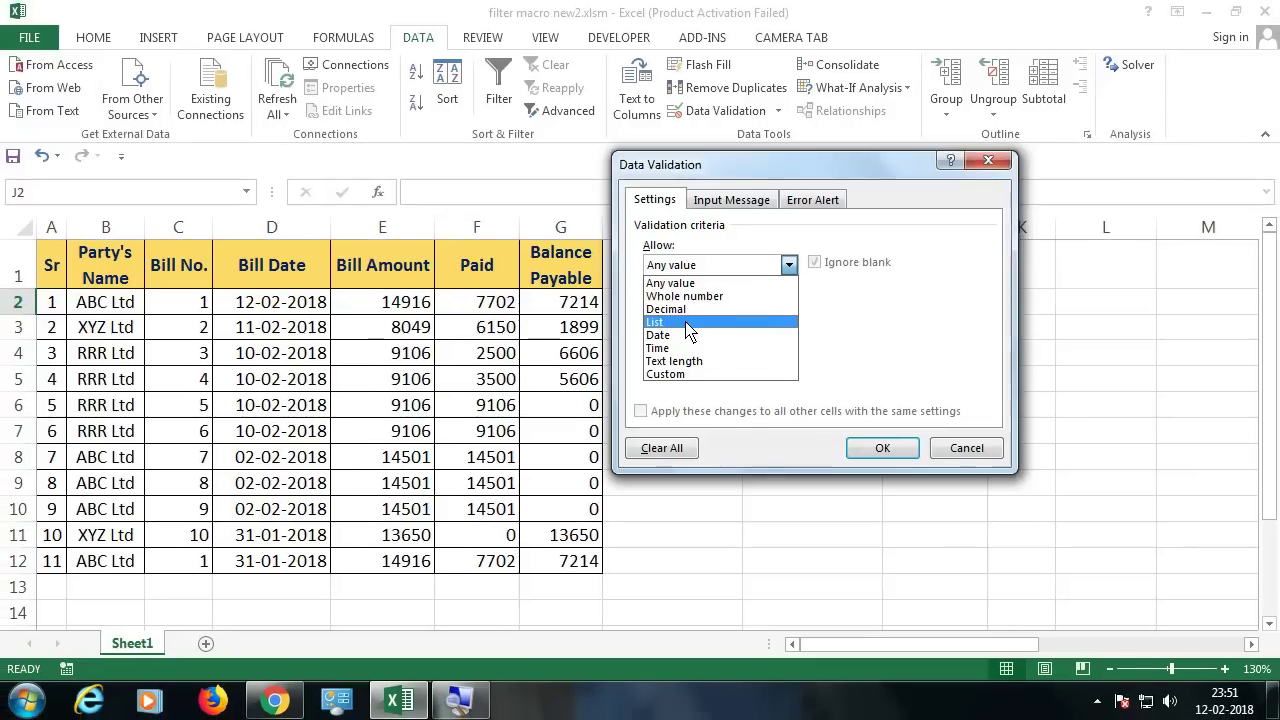
{"action": "left_click", "coordinate": [688, 322]}
{"action": "left_click", "coordinate": [682, 348]}
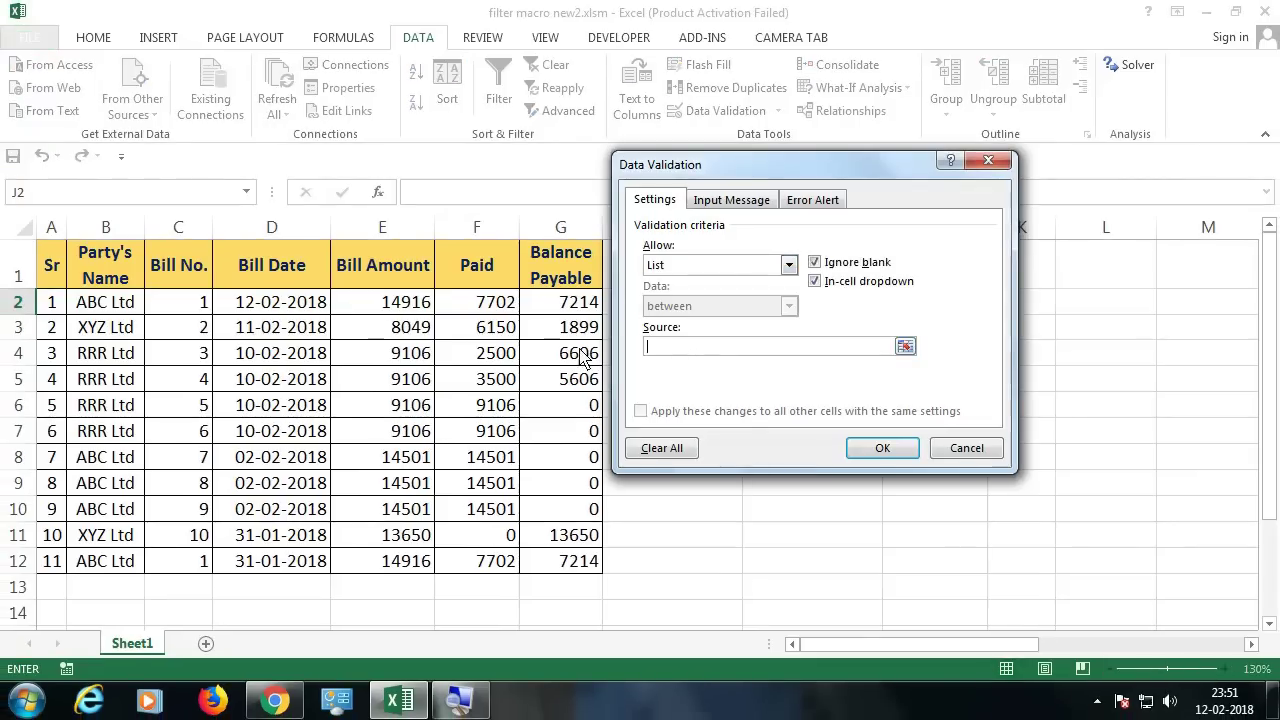
{"action": "left_click_drag", "start_coordinate": [105, 310], "coordinate": [105, 355]}
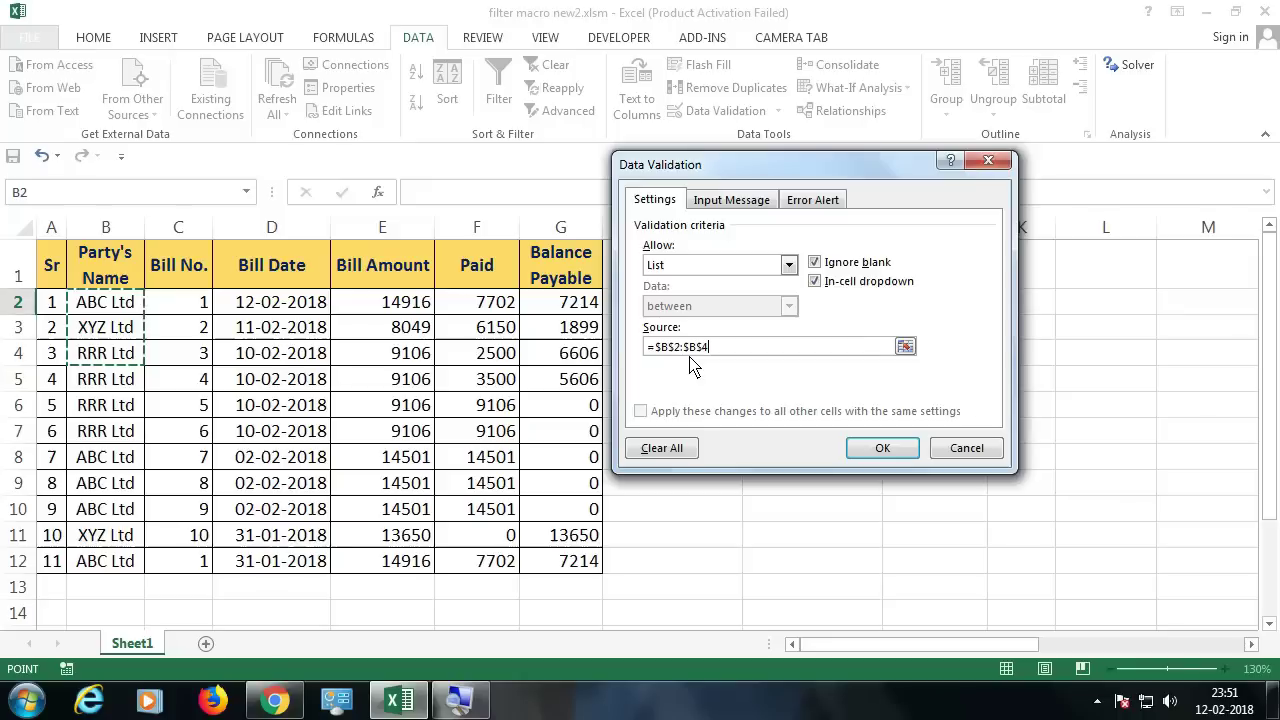
{"action": "left_click", "coordinate": [880, 447]}
- Test the party list in J2 by choosing ABC Ltd, XYZ Ltd and RRR Ltd in turn, leaving RRR Ltd selected
{"action": "left_click", "coordinate": [997, 305]}
{"action": "left_click", "coordinate": [905, 324]}
{"action": "left_click", "coordinate": [998, 306]}
{"action": "left_click", "coordinate": [940, 344]}
{"action": "left_click", "coordinate": [997, 305]}
{"action": "left_click", "coordinate": [915, 362]}
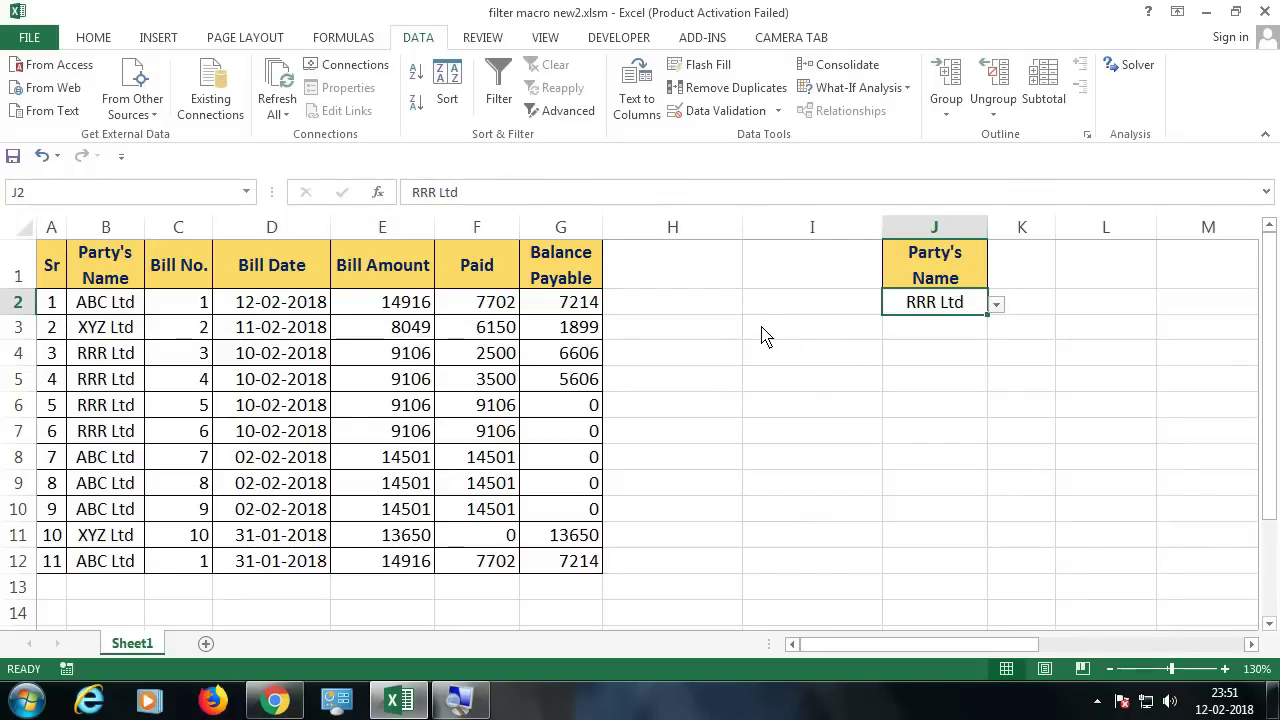
{"action": "left_click", "coordinate": [997, 305]}
{"action": "left_click", "coordinate": [918, 327]}
{"action": "left_click", "coordinate": [1008, 316]}
{"action": "left_click", "coordinate": [977, 315]}
{"action": "left_click", "coordinate": [997, 305]}
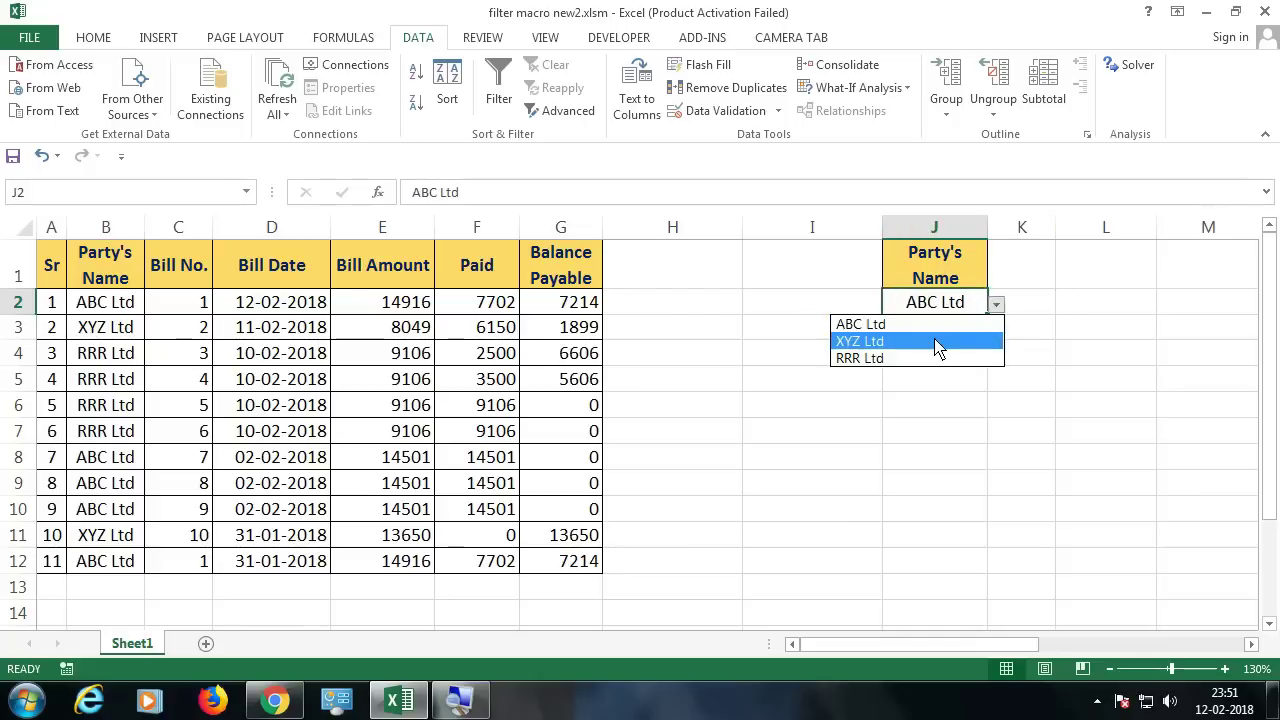
{"action": "left_click", "coordinate": [938, 342]}
{"action": "left_click", "coordinate": [997, 305]}
{"action": "left_click", "coordinate": [945, 358]}
- Examine the bill records, the Balance Payable column and the blank area under the party selector in J2
{"action": "left_click_drag", "start_coordinate": [945, 327], "coordinate": [1194, 518]}
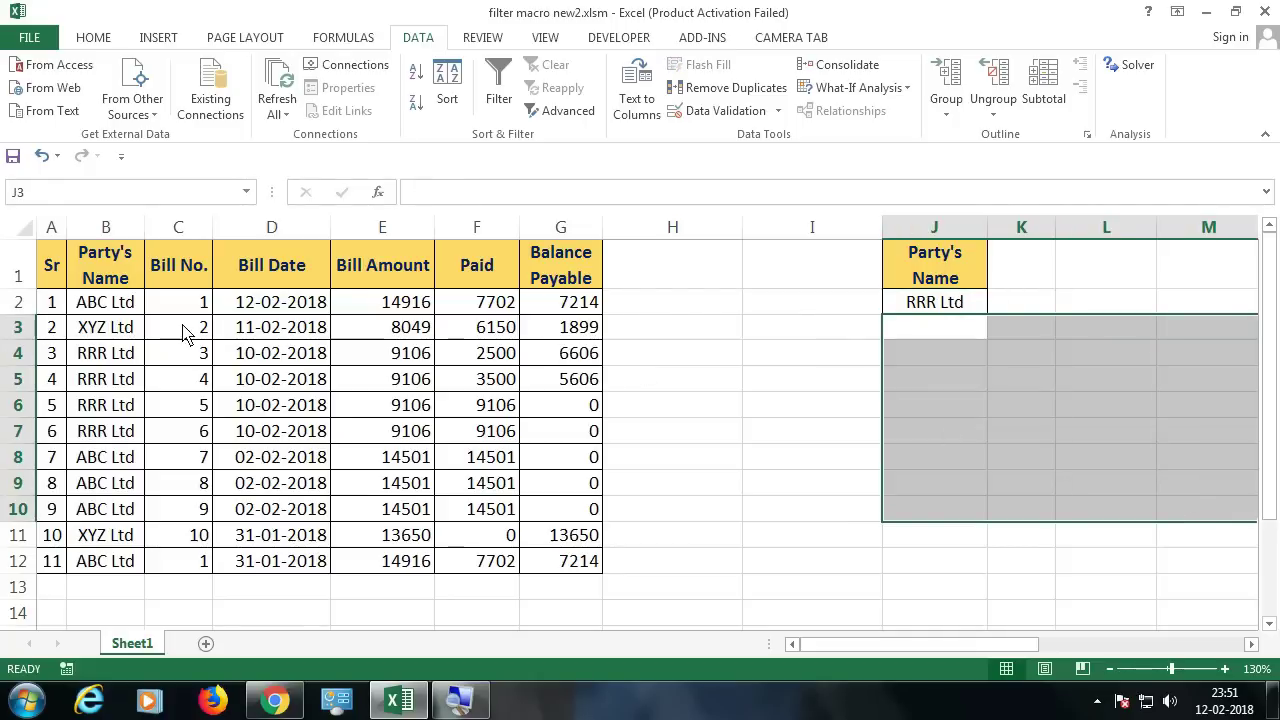
{"action": "left_click_drag", "start_coordinate": [75, 303], "coordinate": [594, 575]}
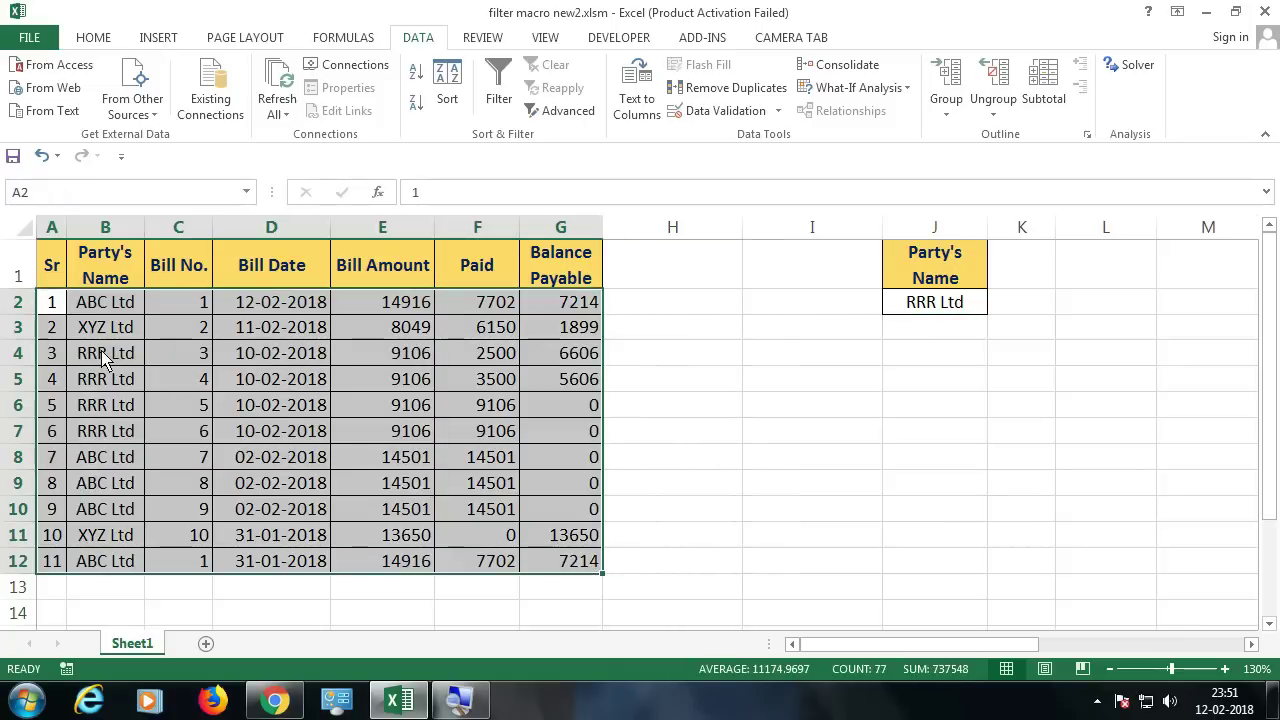
{"action": "left_click", "coordinate": [922, 309]}
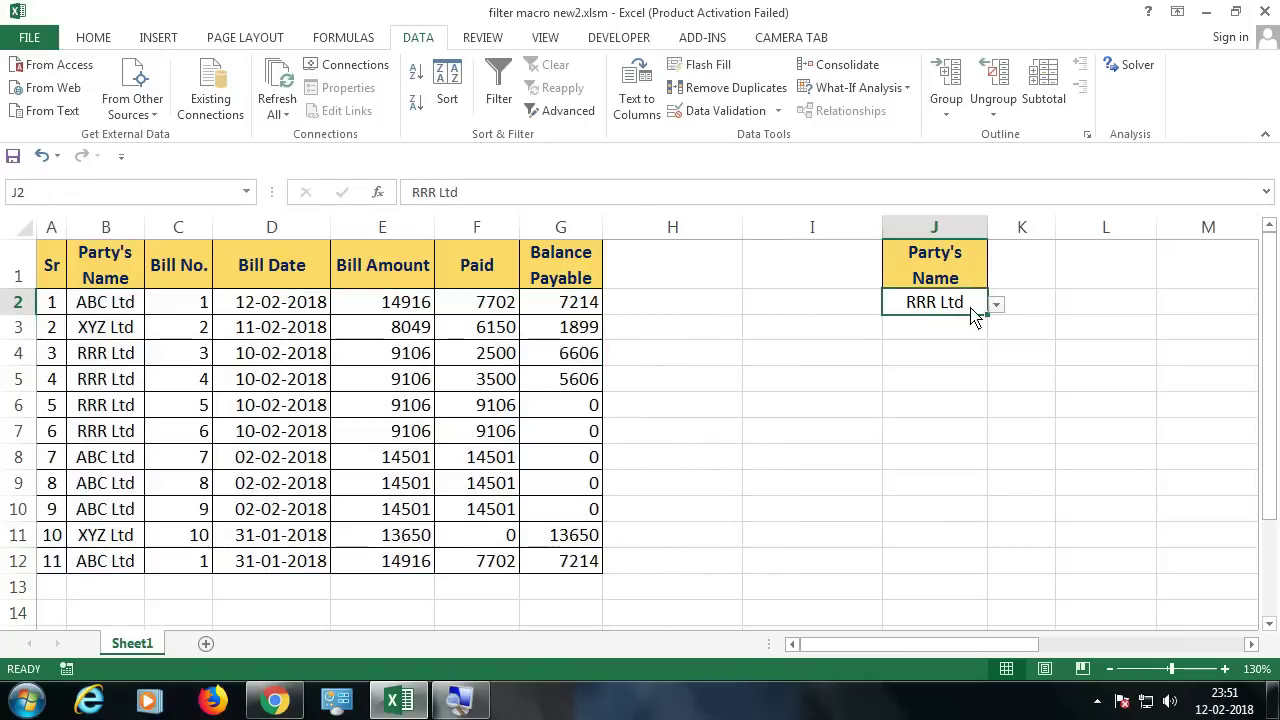
{"action": "left_click_drag", "start_coordinate": [570, 313], "coordinate": [580, 568]}
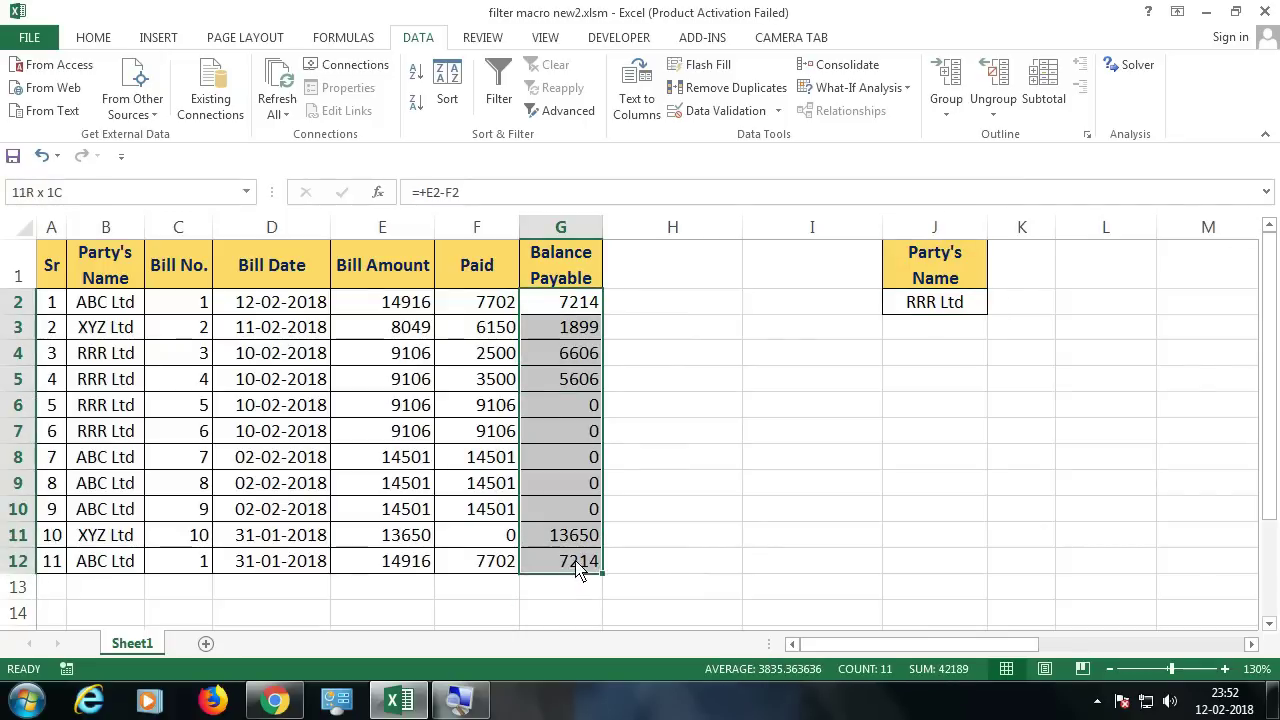
{"action": "left_click_drag", "start_coordinate": [909, 350], "coordinate": [1044, 339]}
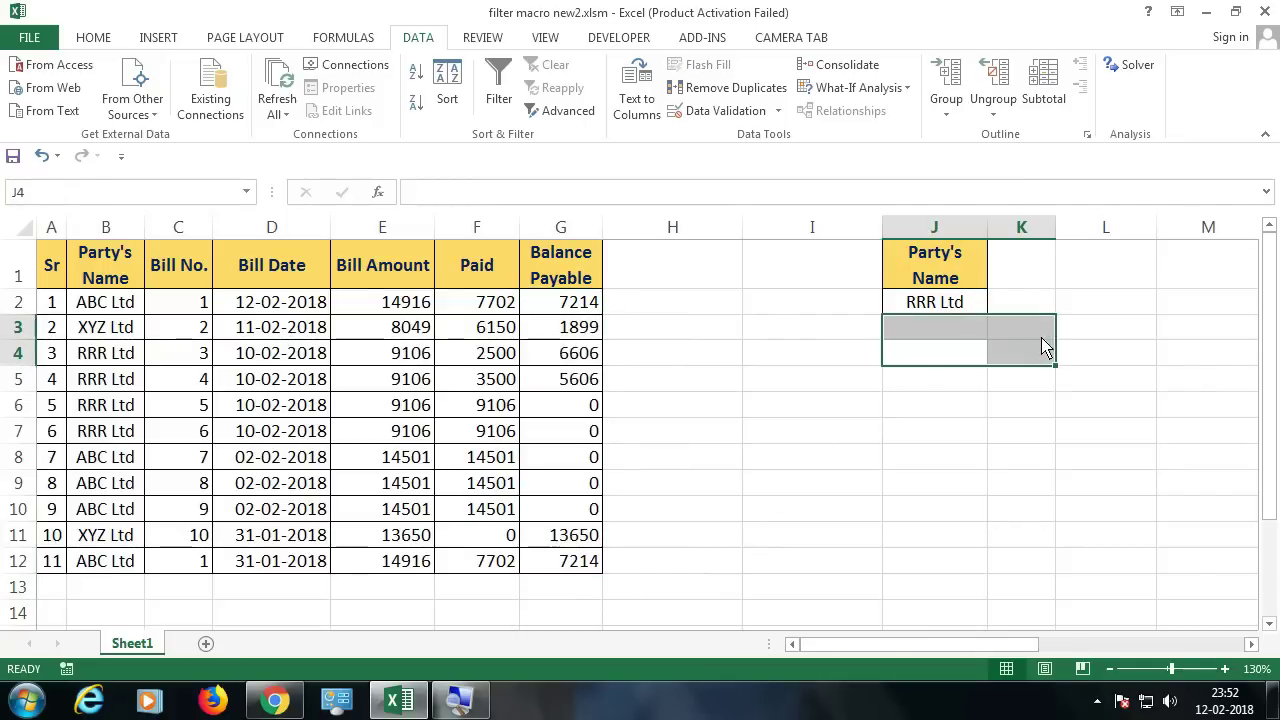
{"action": "key", "text": "Up"}
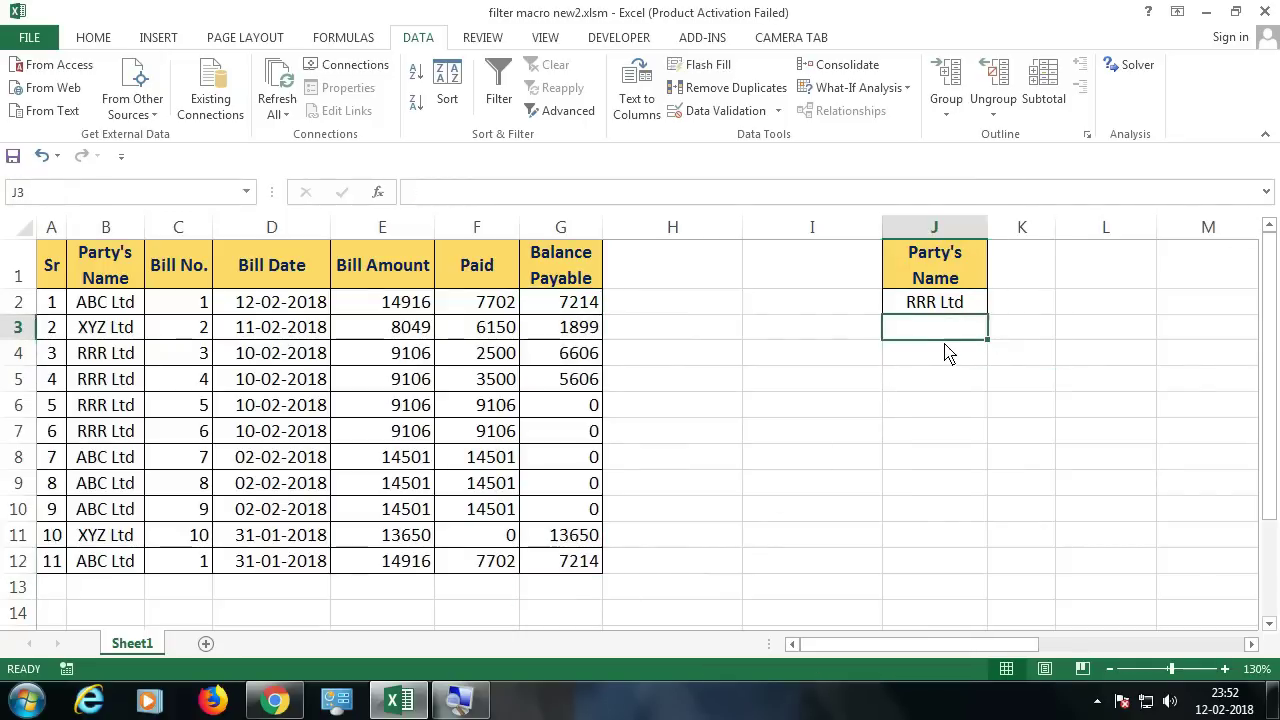
- Copy the Party's Name header and its first entry from B1:B2 to H1:H2
{"action": "left_click_drag", "start_coordinate": [96, 270], "coordinate": [128, 313]}
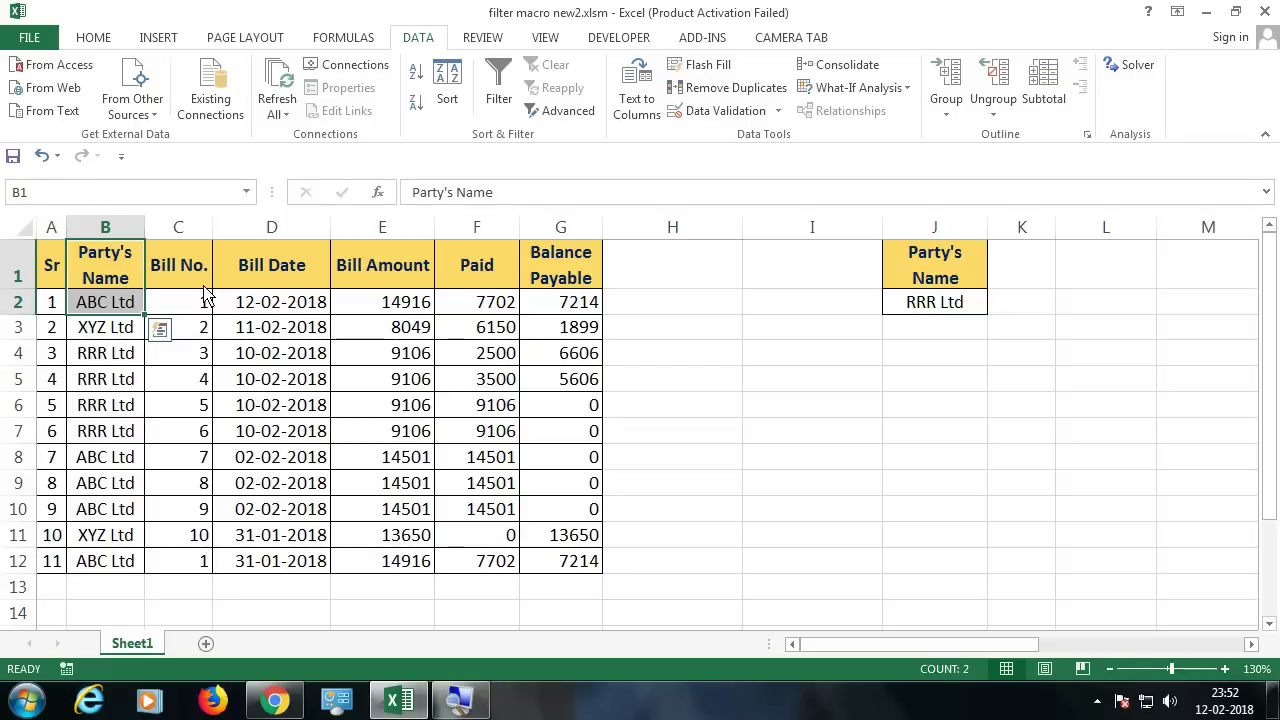
{"action": "key", "text": "ctrl+c"}
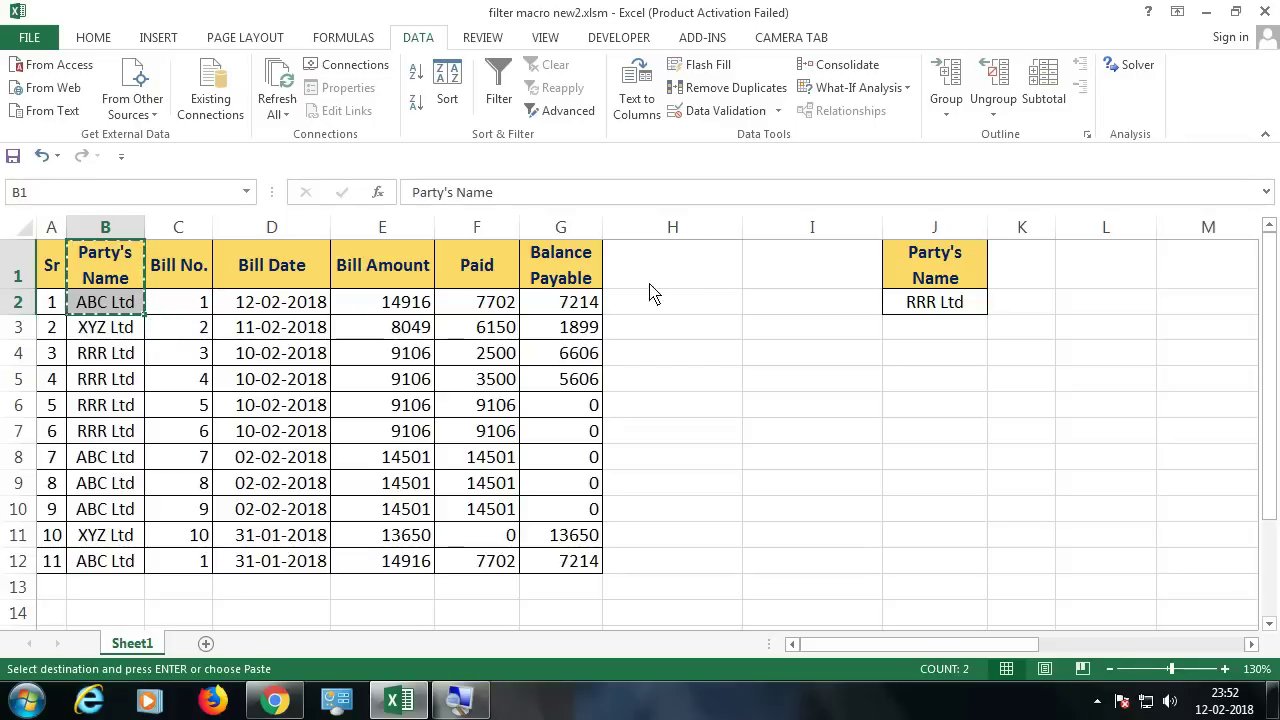
{"action": "left_click", "coordinate": [694, 280]}
{"action": "key", "text": "ctrl+v"}
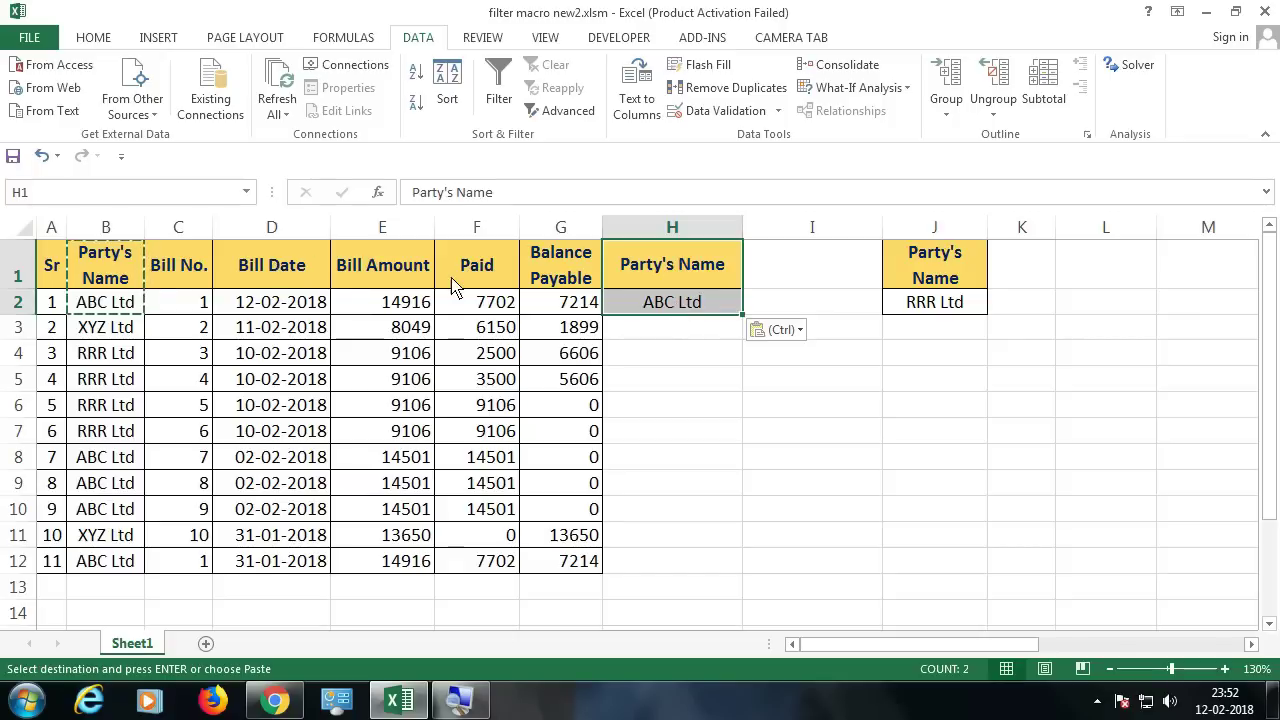
- Copy the Balance Payable header and its first entry from G1:G2 to I1:I2
{"action": "left_click_drag", "start_coordinate": [570, 272], "coordinate": [578, 305]}
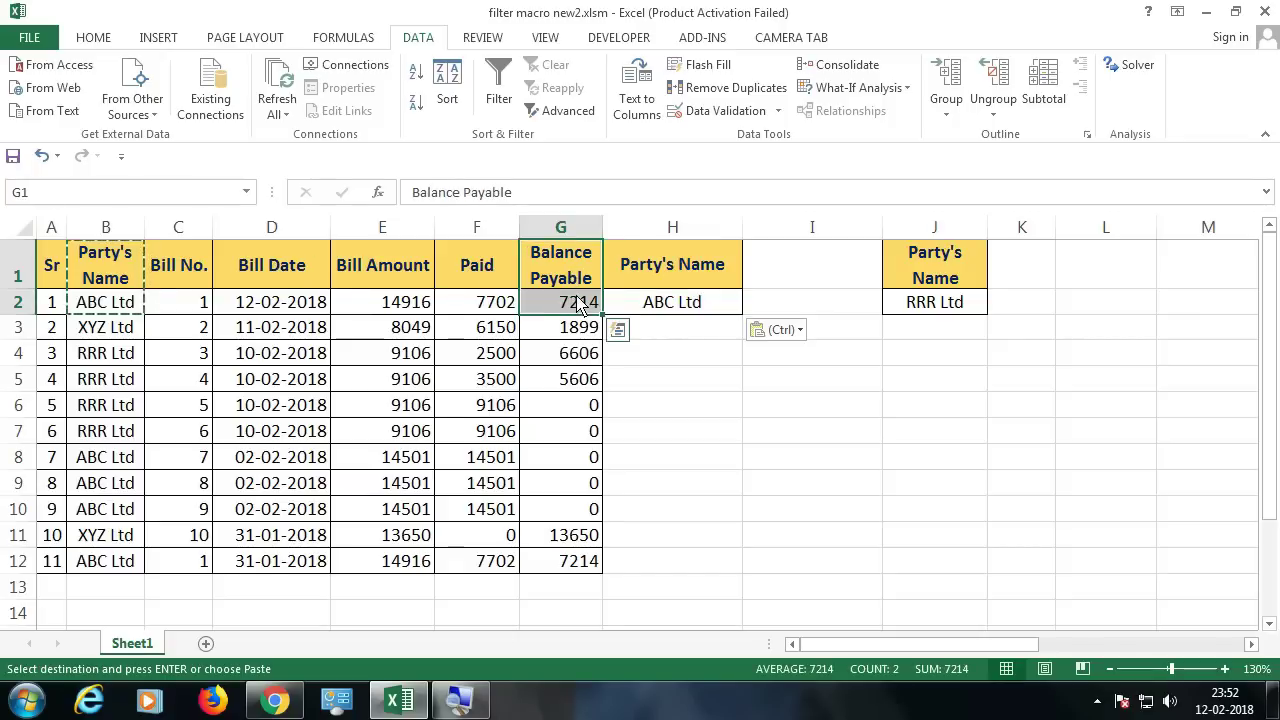
{"action": "key", "text": "ctrl+c"}
{"action": "left_click", "coordinate": [806, 280]}
{"action": "key", "text": "ctrl+v"}
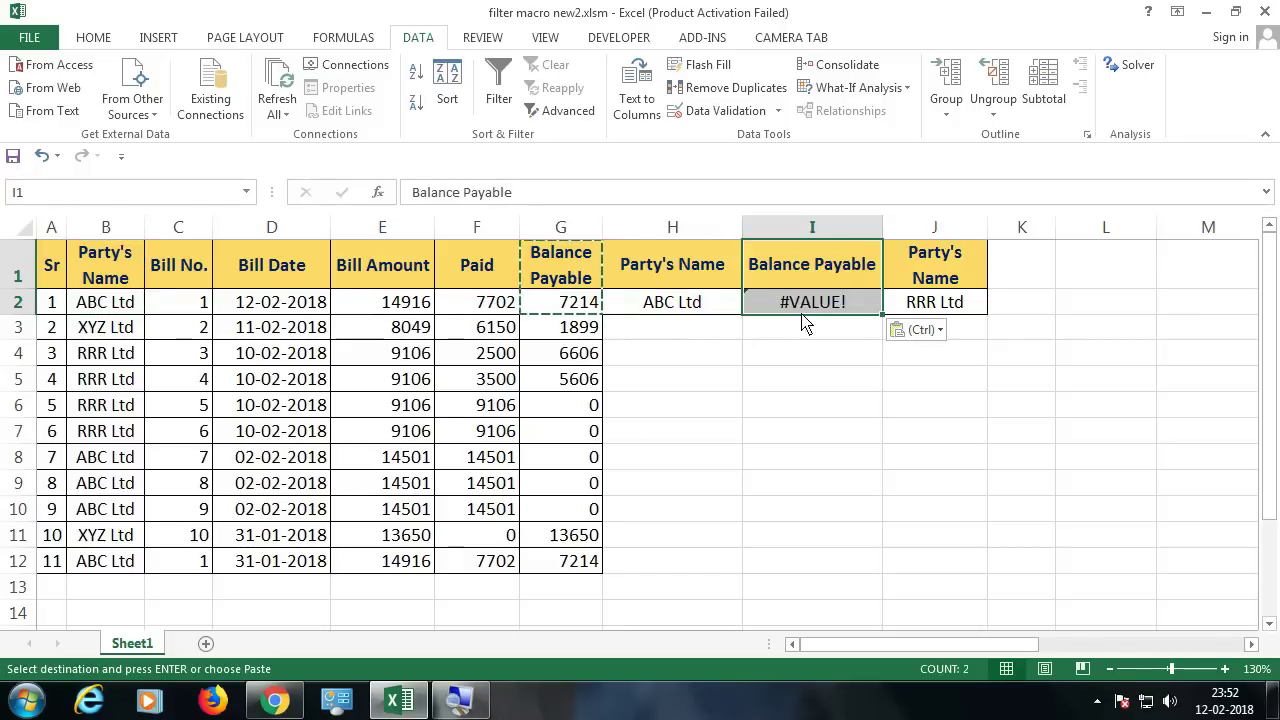
- Replace the copied formula in I2 under Balance Payable with the criterion >0
{"action": "left_click", "coordinate": [826, 310]}
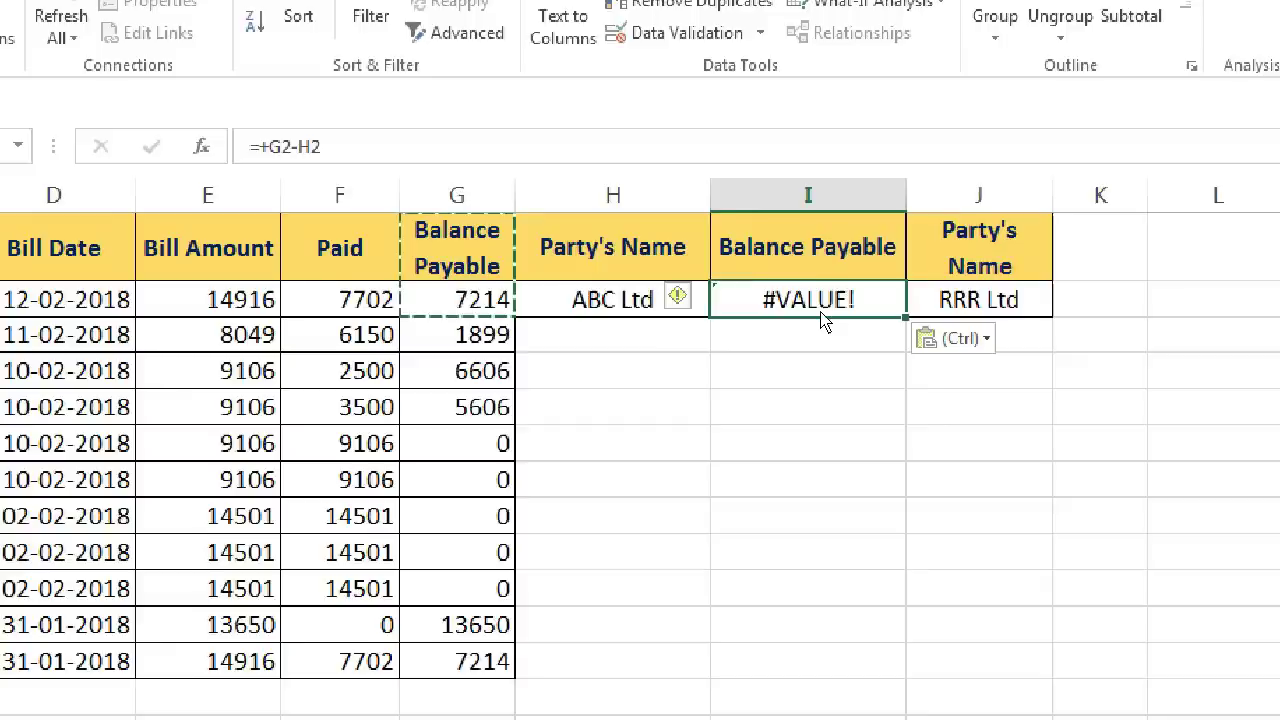
{"action": "key", "text": "Delete"}
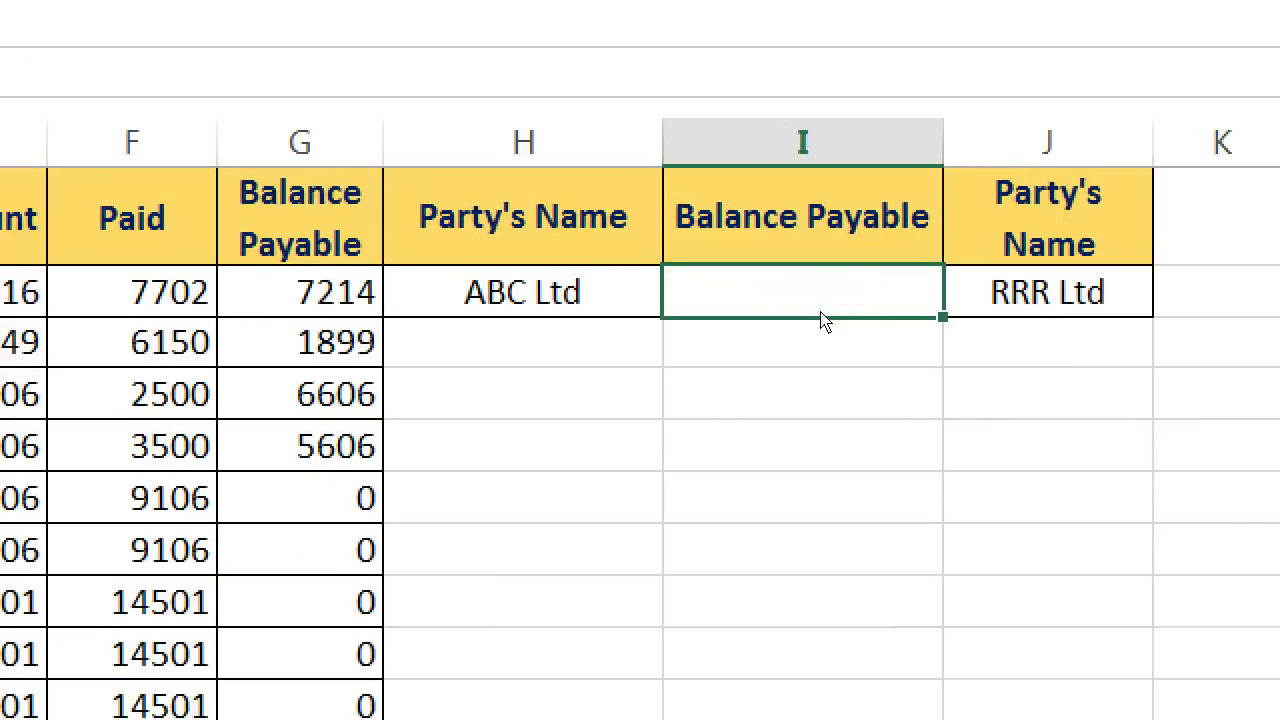
{"action": "type", "text": ">0"}
{"action": "key", "text": "Return"}
{"action": "left_click", "coordinate": [820, 312]}
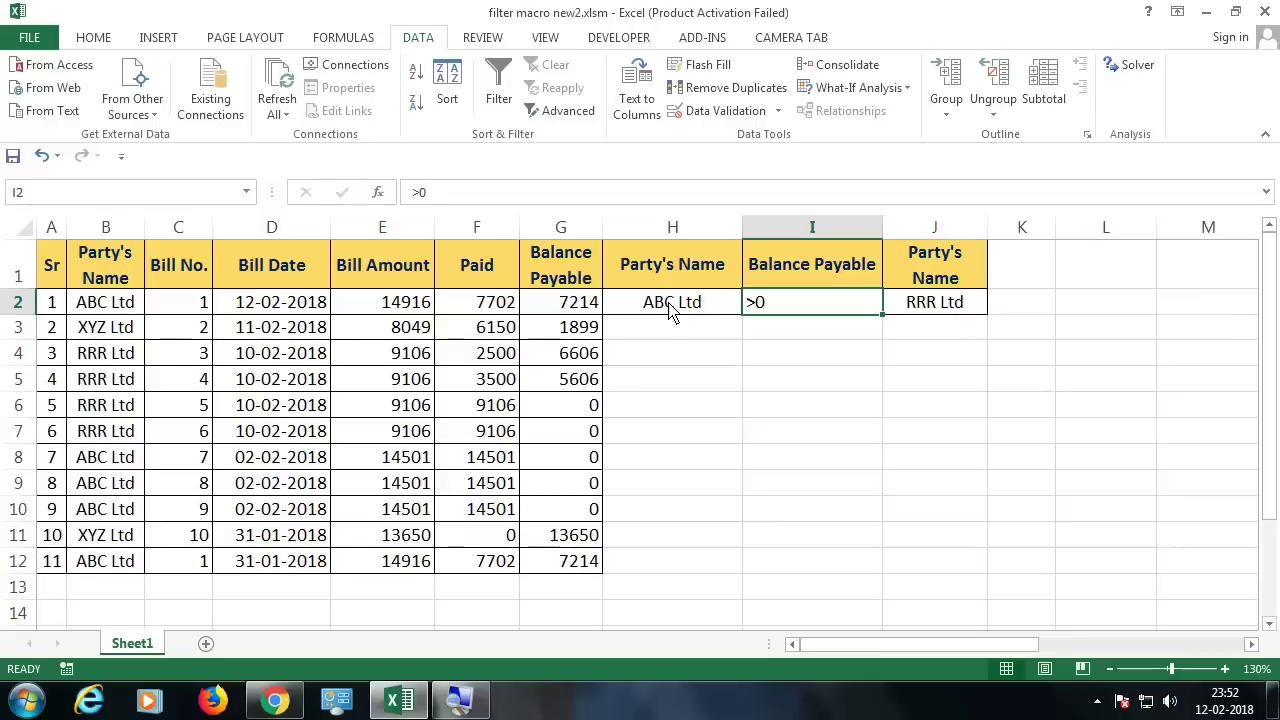
- Link the criteria cell H2 to the party selector with the formula =J2
{"action": "left_click", "coordinate": [672, 311]}
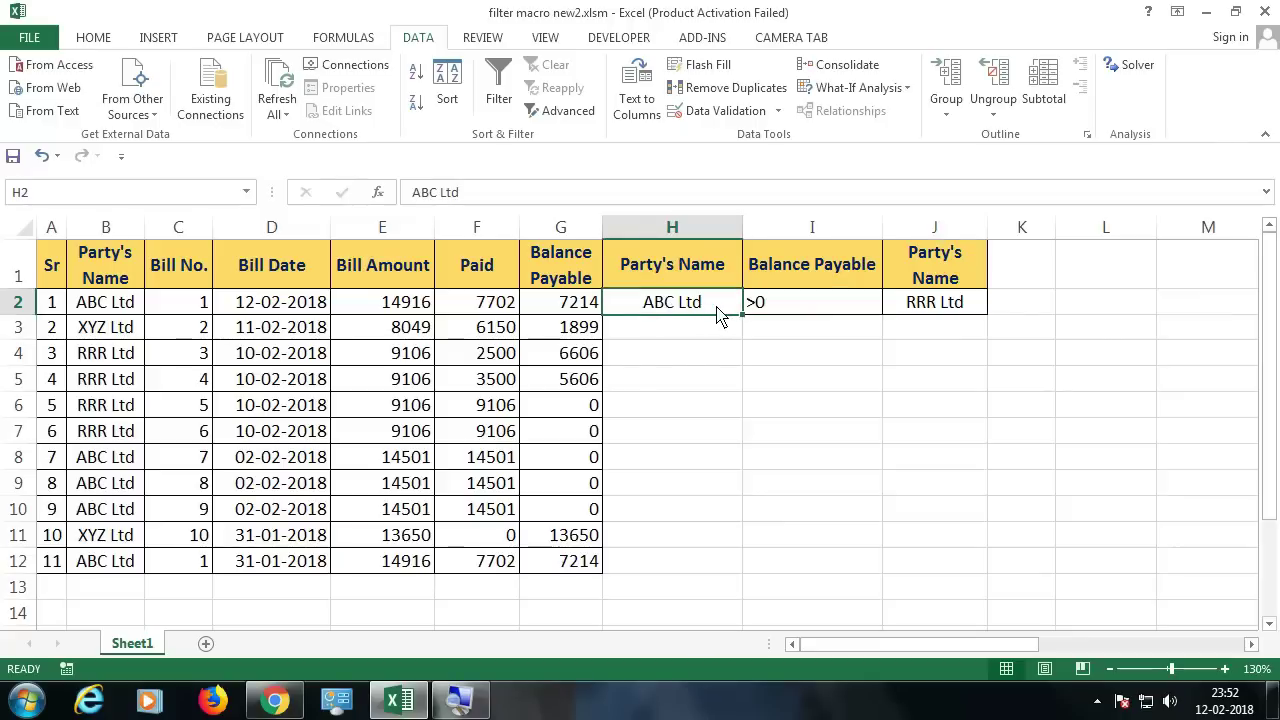
{"action": "type", "text": "="}
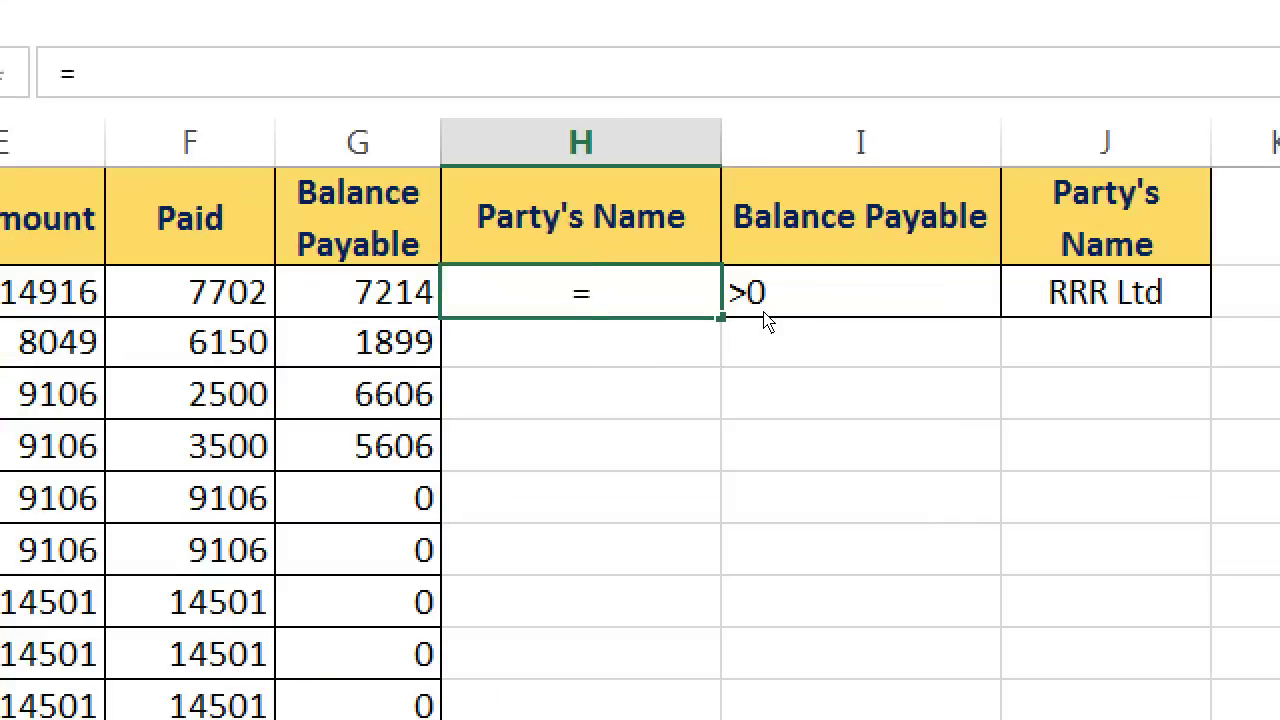
{"action": "left_click", "coordinate": [1006, 305]}
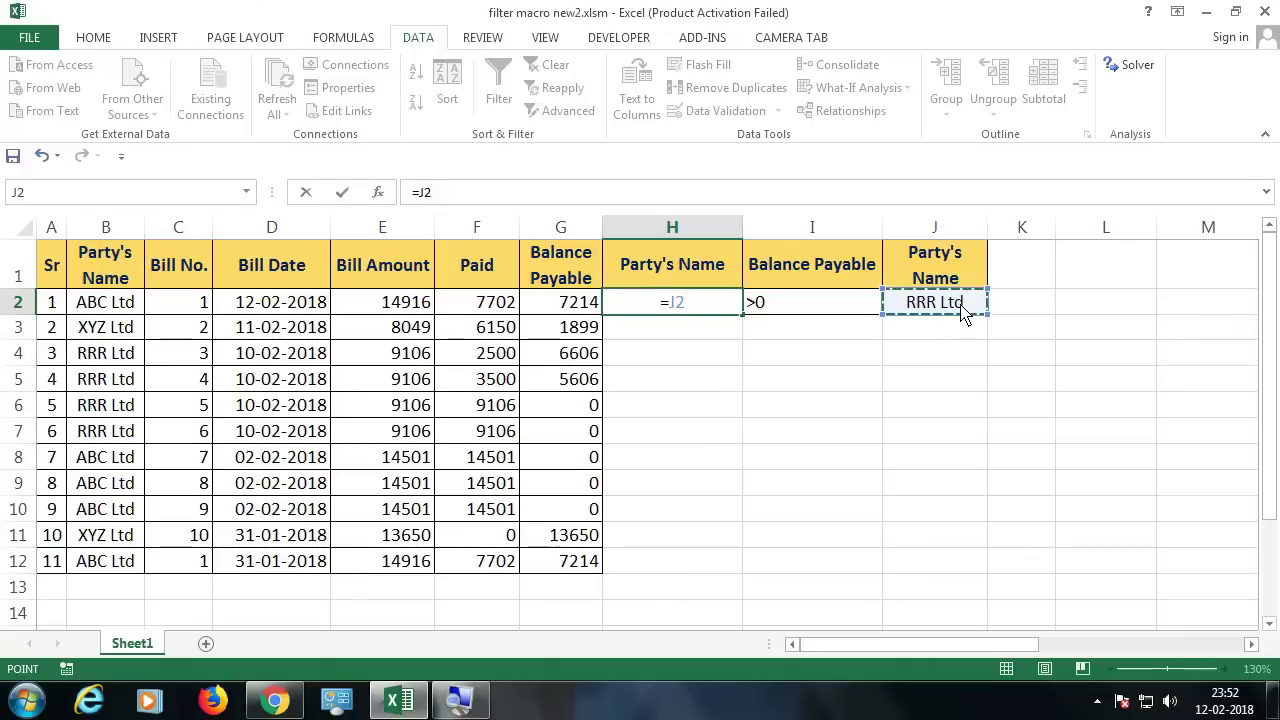
{"action": "key", "text": "Return"}
- Test the link between J2 and H2 by choosing XYZ Ltd, RRR Ltd and ABC Ltd in the party list, ending on RRR Ltd
{"action": "left_click", "coordinate": [958, 308]}
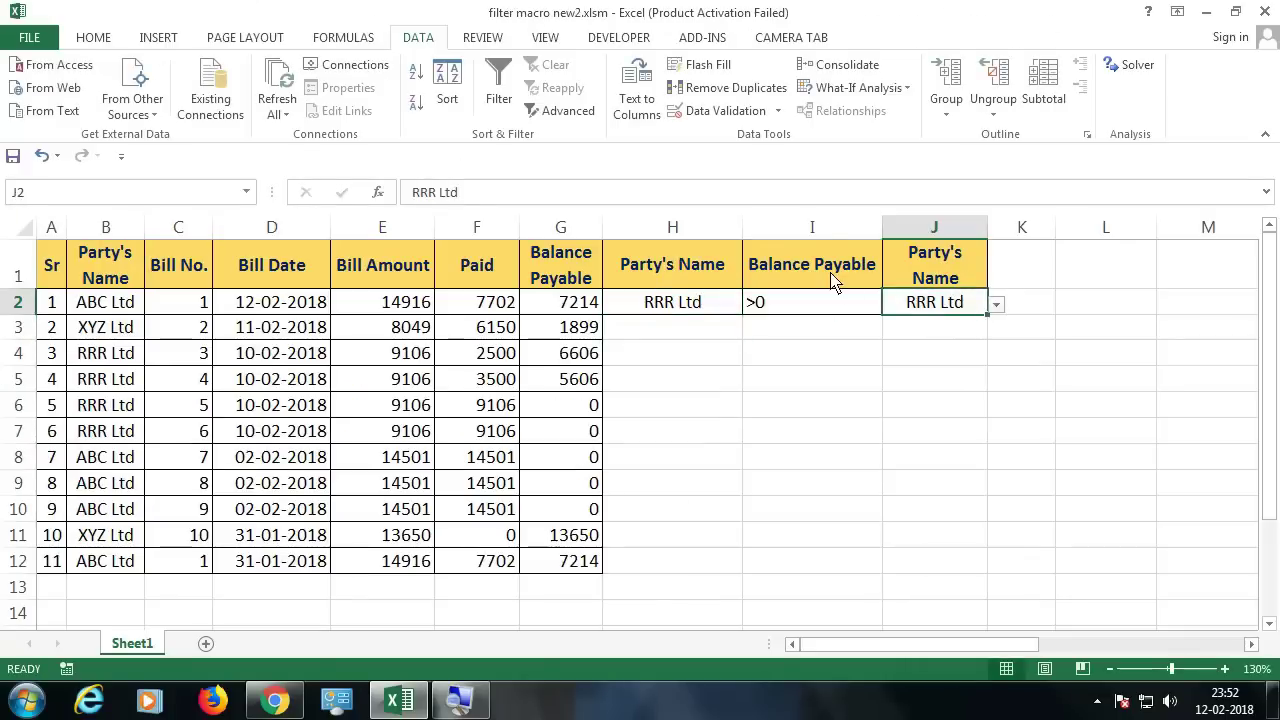
{"action": "left_click_drag", "start_coordinate": [828, 262], "coordinate": [733, 308]}
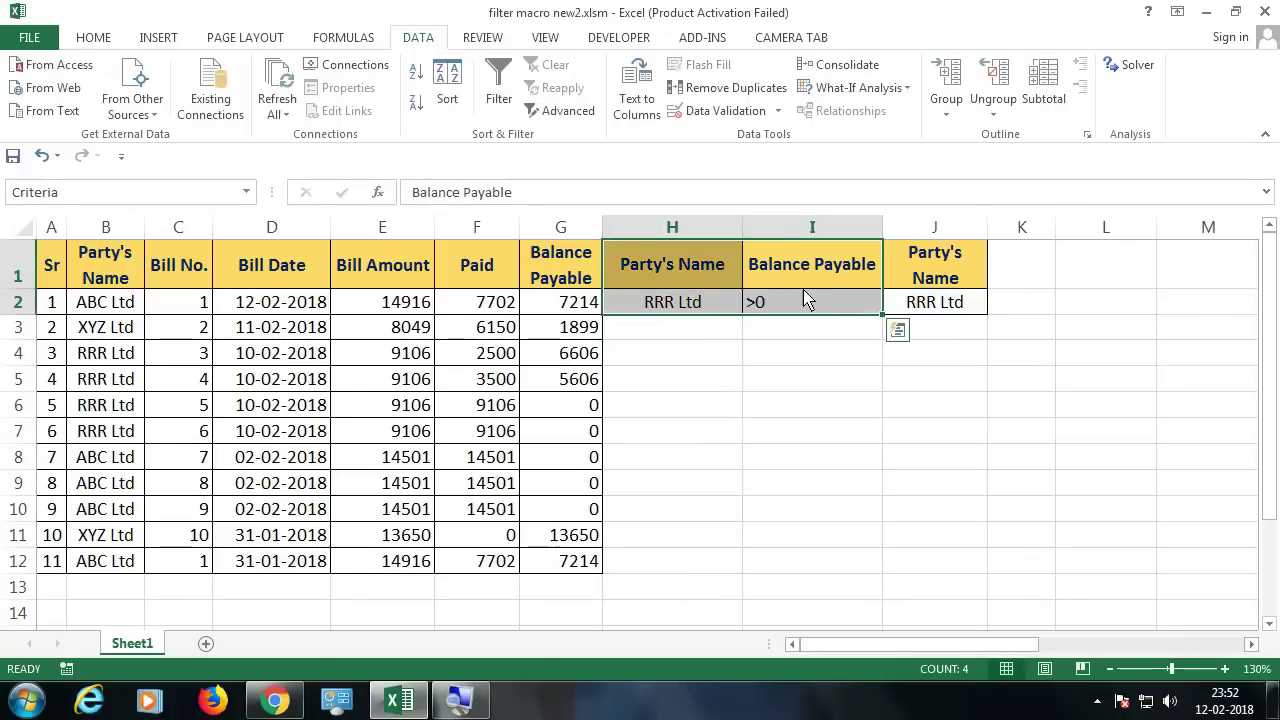
{"action": "left_click_drag", "start_coordinate": [829, 240], "coordinate": [705, 240]}
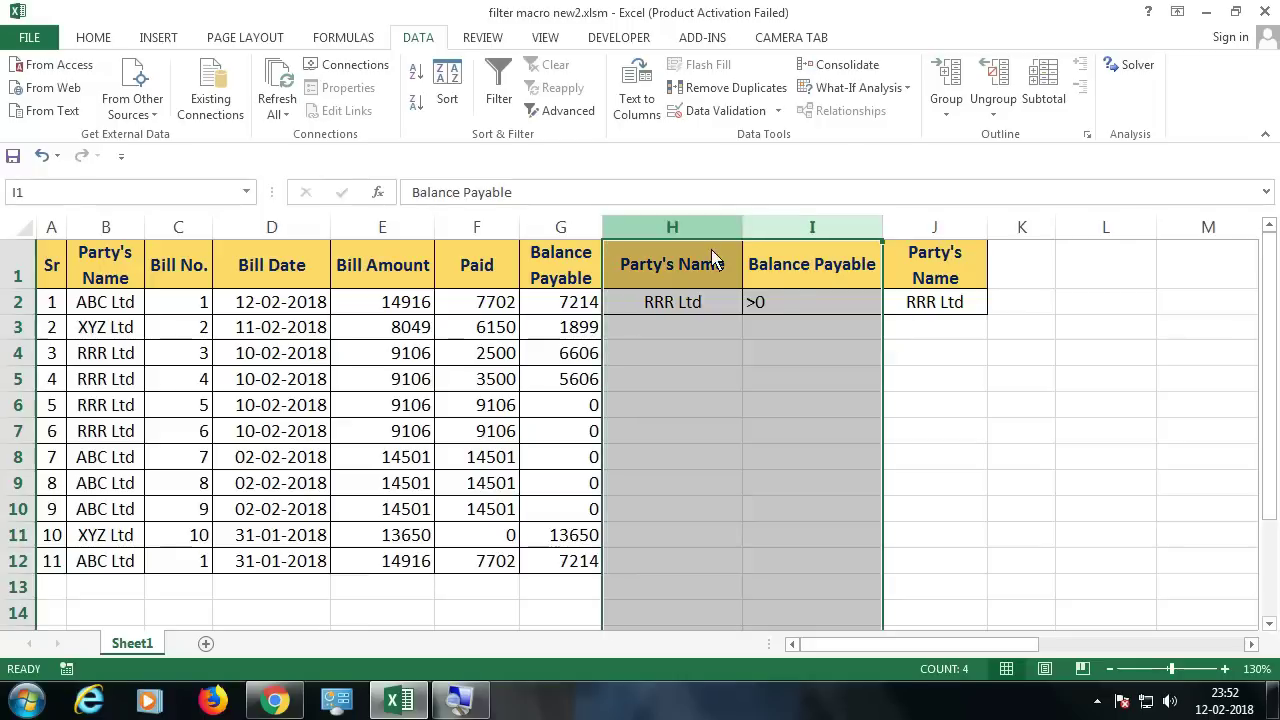
{"action": "left_click", "coordinate": [800, 307]}
{"action": "left_click", "coordinate": [965, 310]}
{"action": "left_click", "coordinate": [997, 305]}
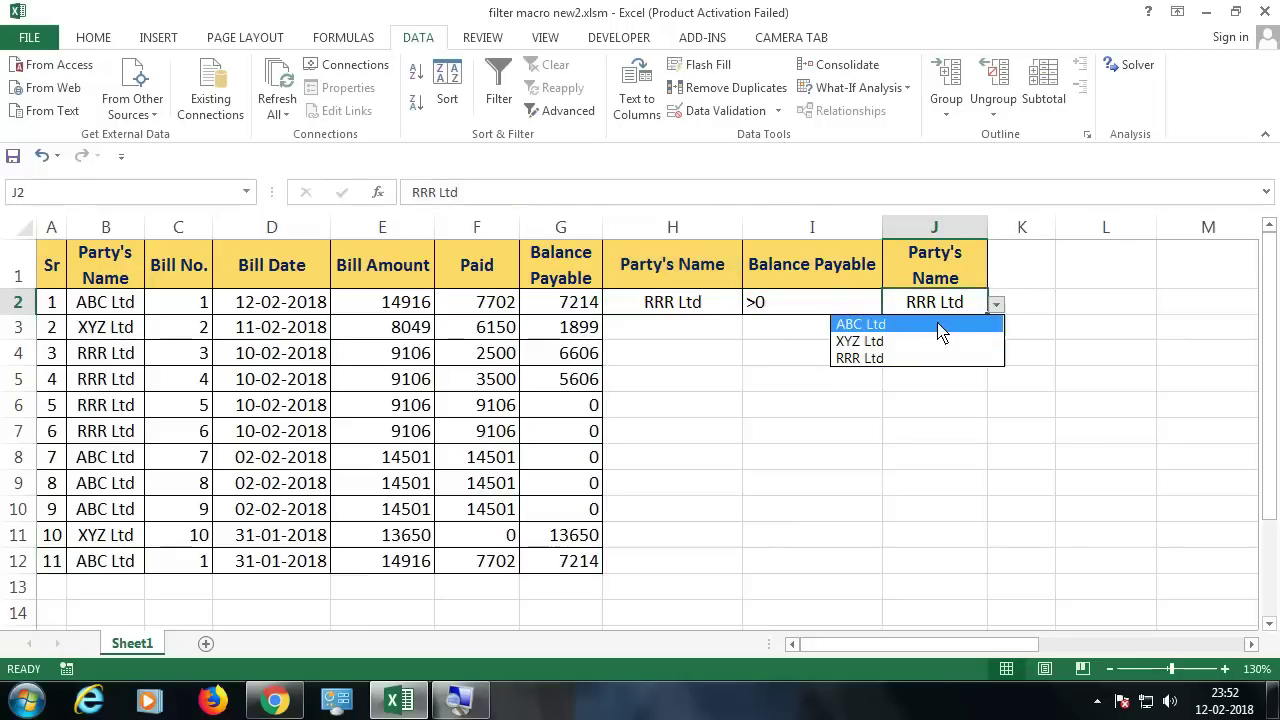
{"action": "left_click", "coordinate": [910, 342]}
{"action": "left_click", "coordinate": [997, 305]}
{"action": "left_click", "coordinate": [877, 358]}
{"action": "left_click", "coordinate": [997, 306]}
{"action": "left_click", "coordinate": [918, 326]}
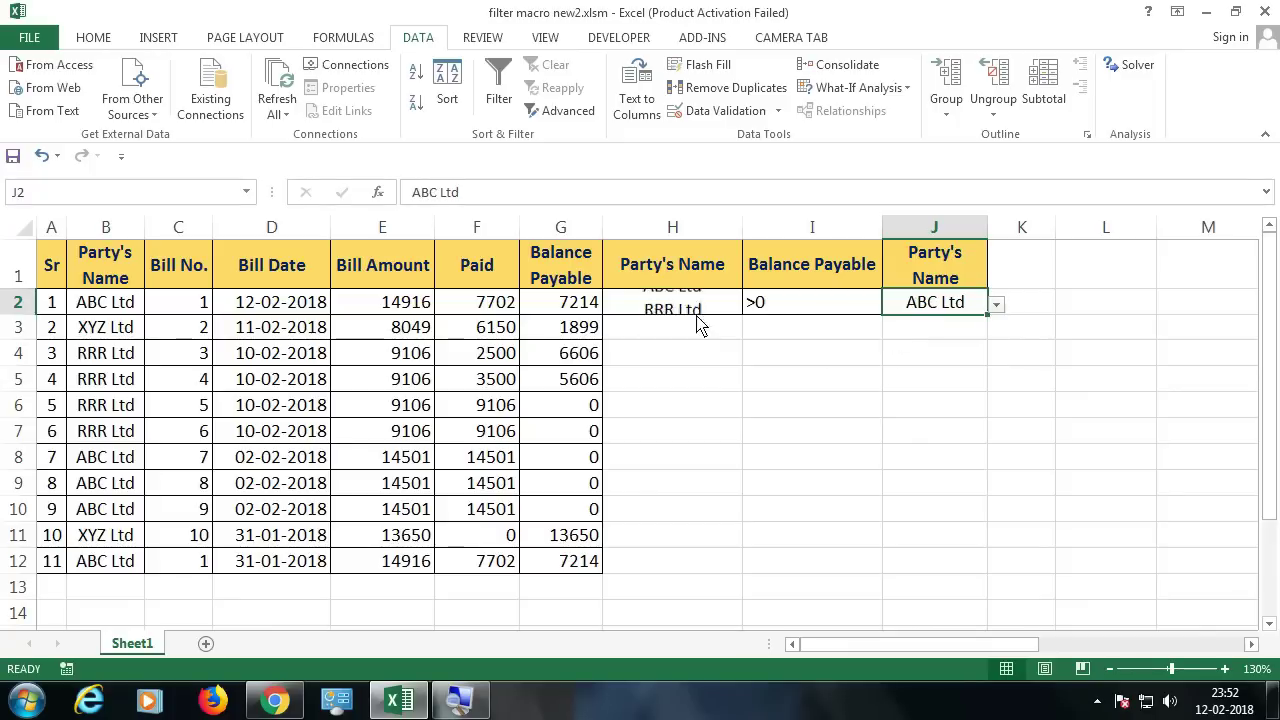
{"action": "left_click", "coordinate": [665, 305]}
{"action": "left_click", "coordinate": [950, 305]}
{"action": "left_click", "coordinate": [997, 305]}
{"action": "left_click", "coordinate": [917, 341]}
{"action": "left_click", "coordinate": [997, 305]}
{"action": "left_click", "coordinate": [903, 358]}
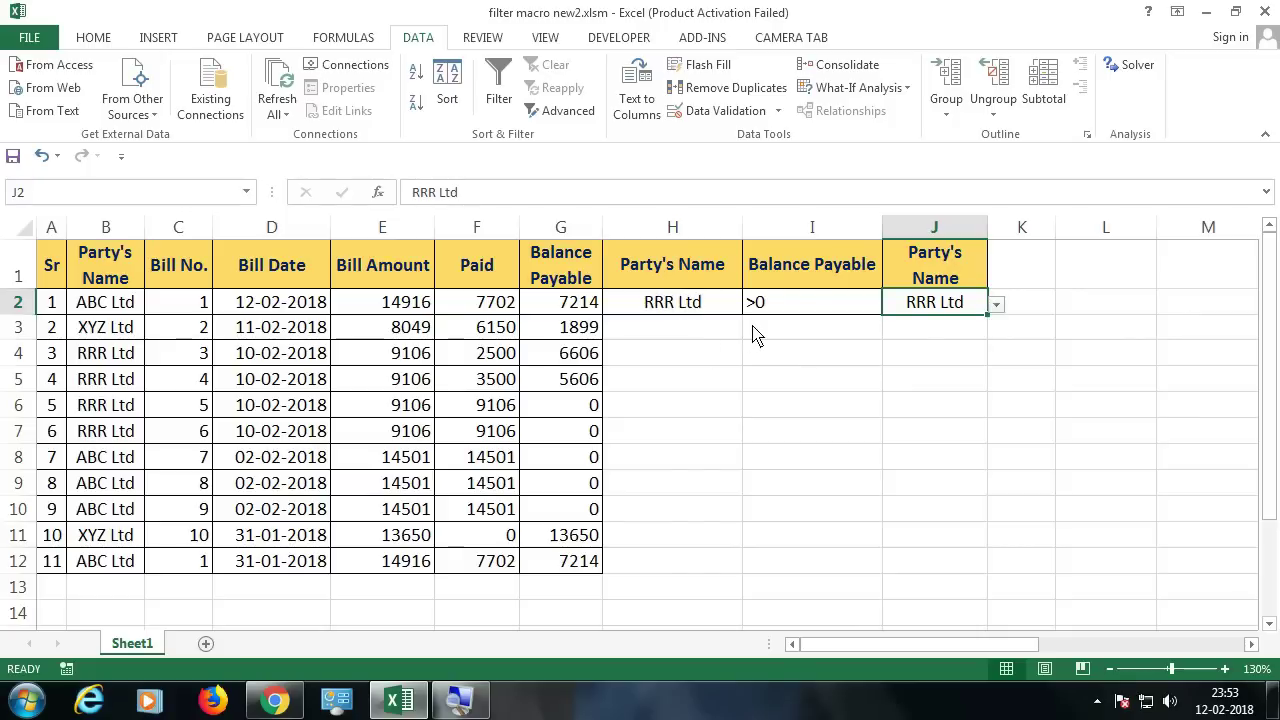
- Start recording a macro named Macro1, stored in This Workbook
{"action": "left_click", "coordinate": [619, 37]}
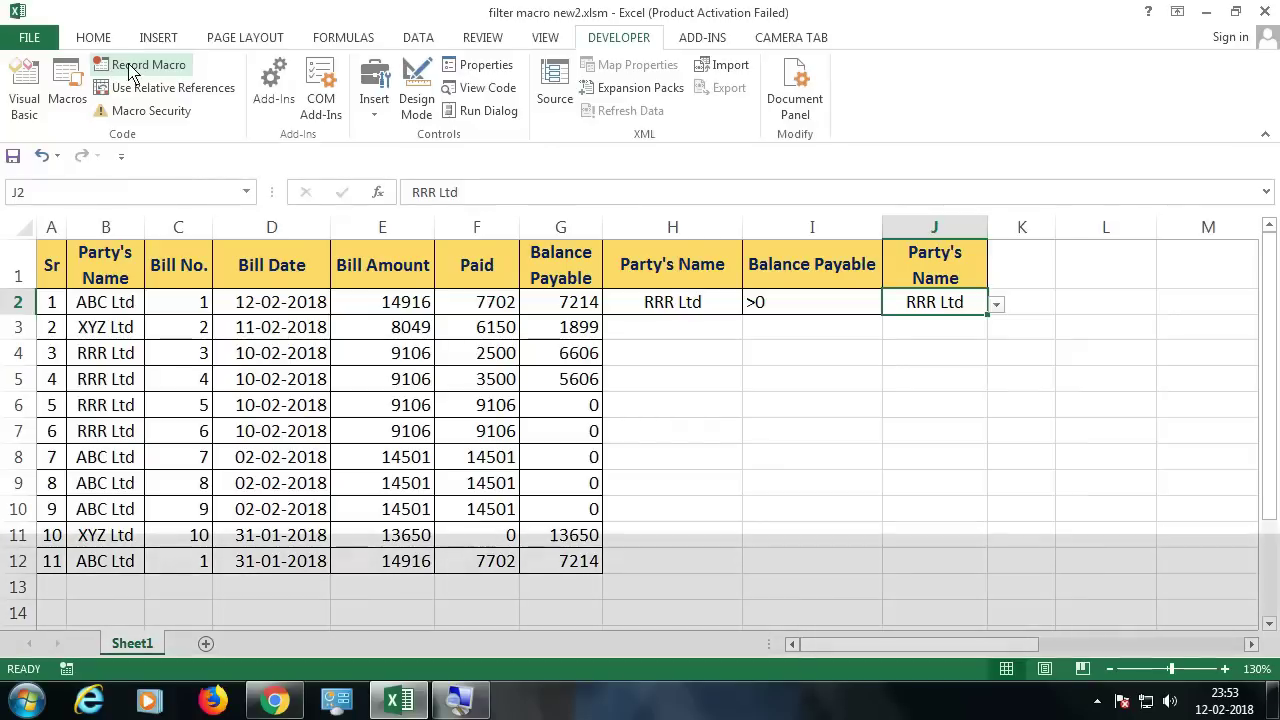
{"action": "left_click", "coordinate": [128, 64]}
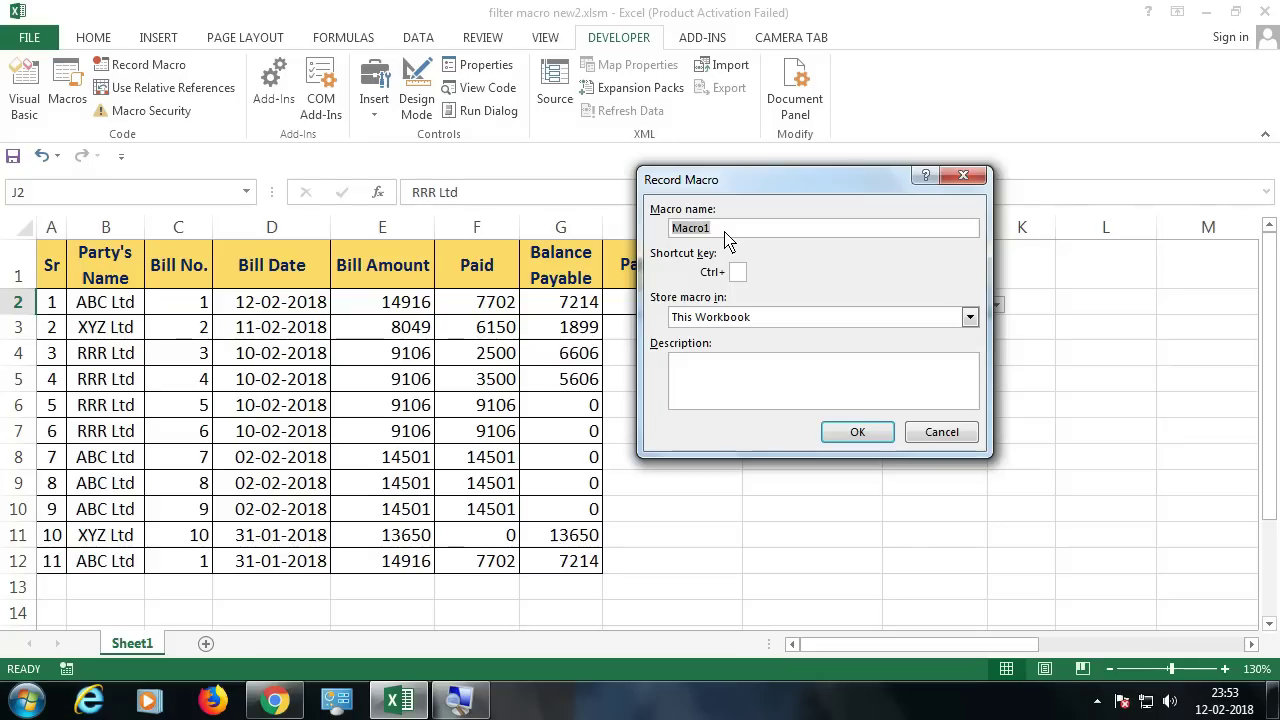
{"action": "left_click", "coordinate": [858, 438]}
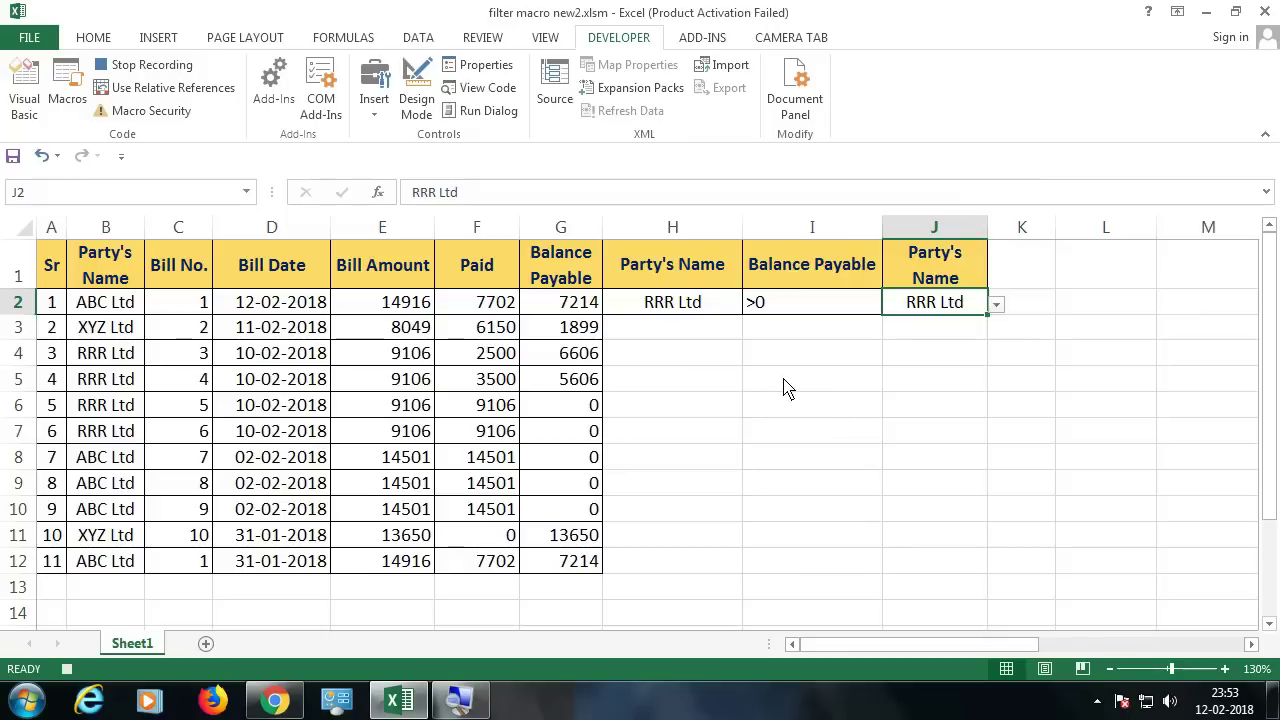
- Start an Advanced Filter on the bill table columns A:G, set to copy to another location
{"action": "left_click", "coordinate": [56, 230]}
{"action": "left_click_drag", "start_coordinate": [56, 230], "coordinate": [560, 228]}
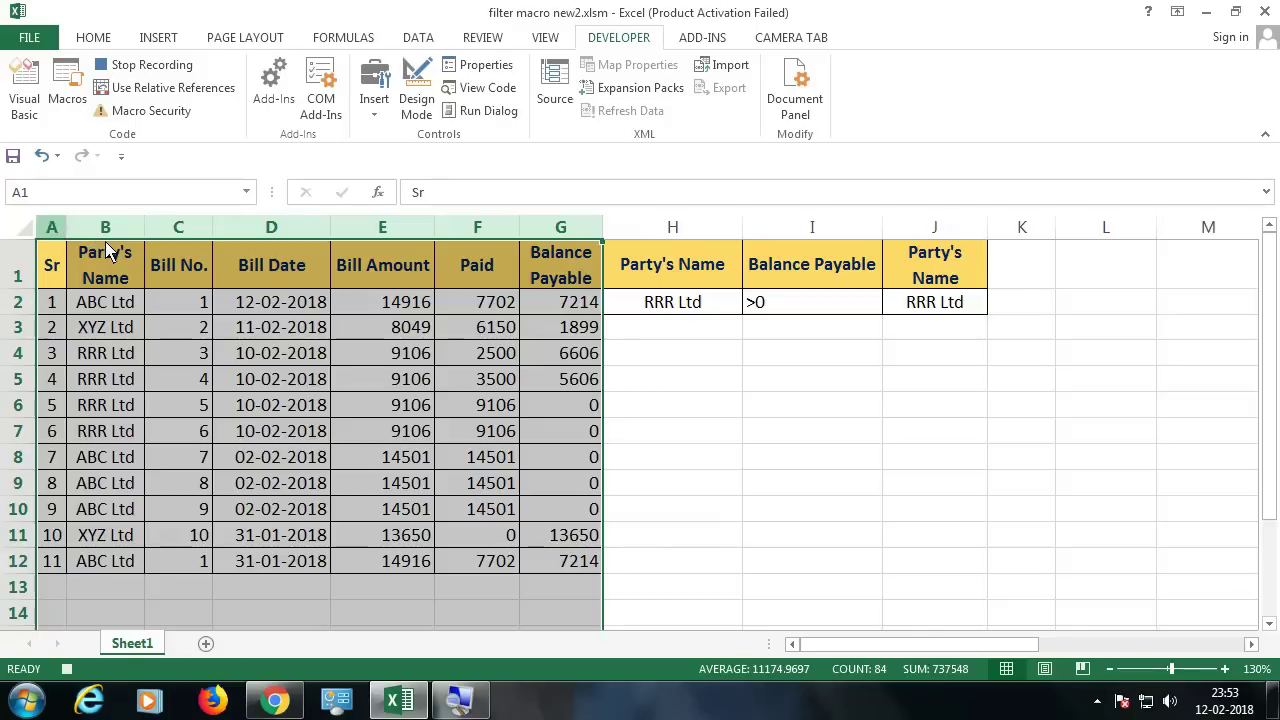
{"action": "scroll", "coordinate": [262, 405], "scroll_direction": "down", "scroll_amount": 4}
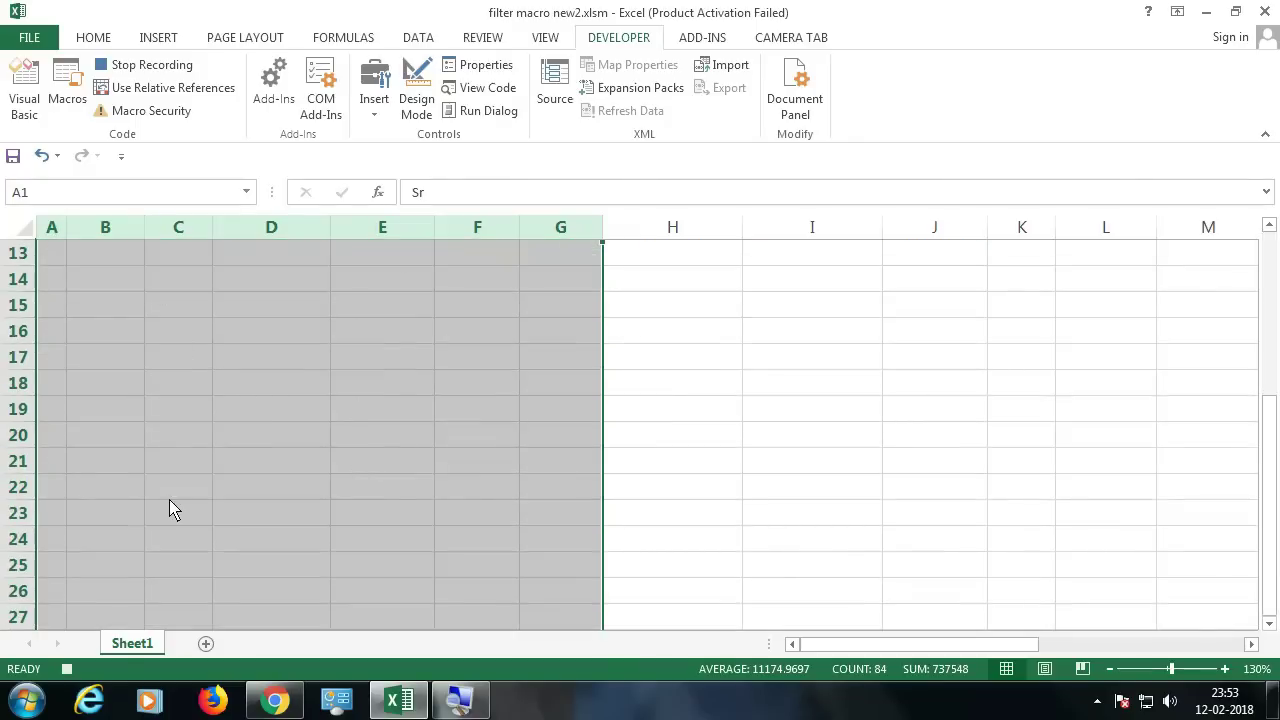
{"action": "scroll", "coordinate": [175, 503], "scroll_direction": "up", "scroll_amount": 4}
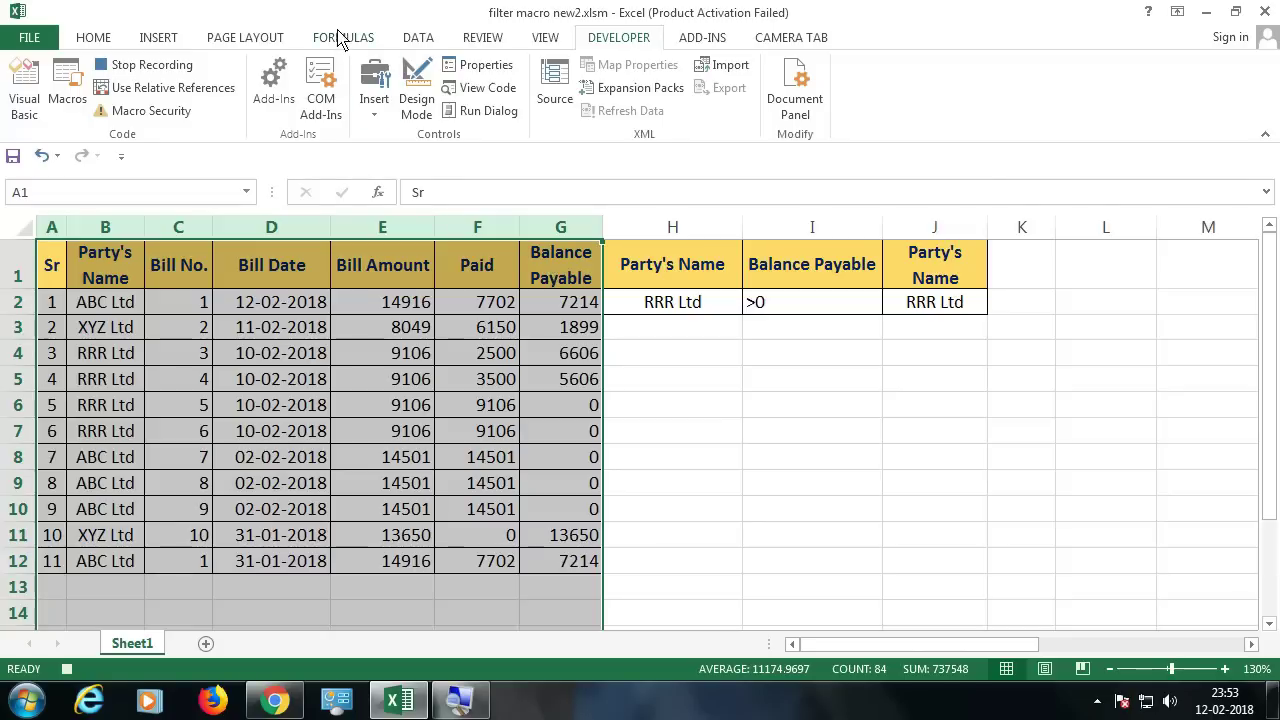
{"action": "left_click", "coordinate": [418, 40]}
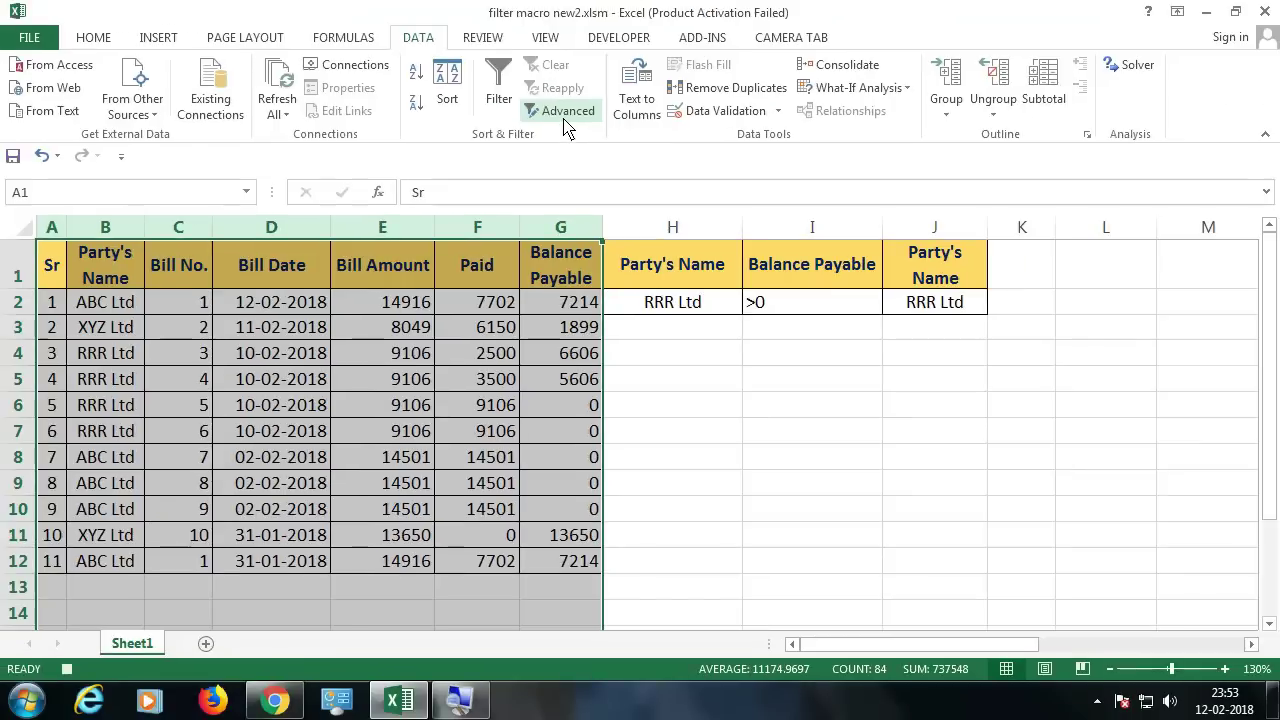
{"action": "left_click", "coordinate": [563, 124]}
{"action": "left_click_drag", "start_coordinate": [737, 205], "coordinate": [579, 257]}
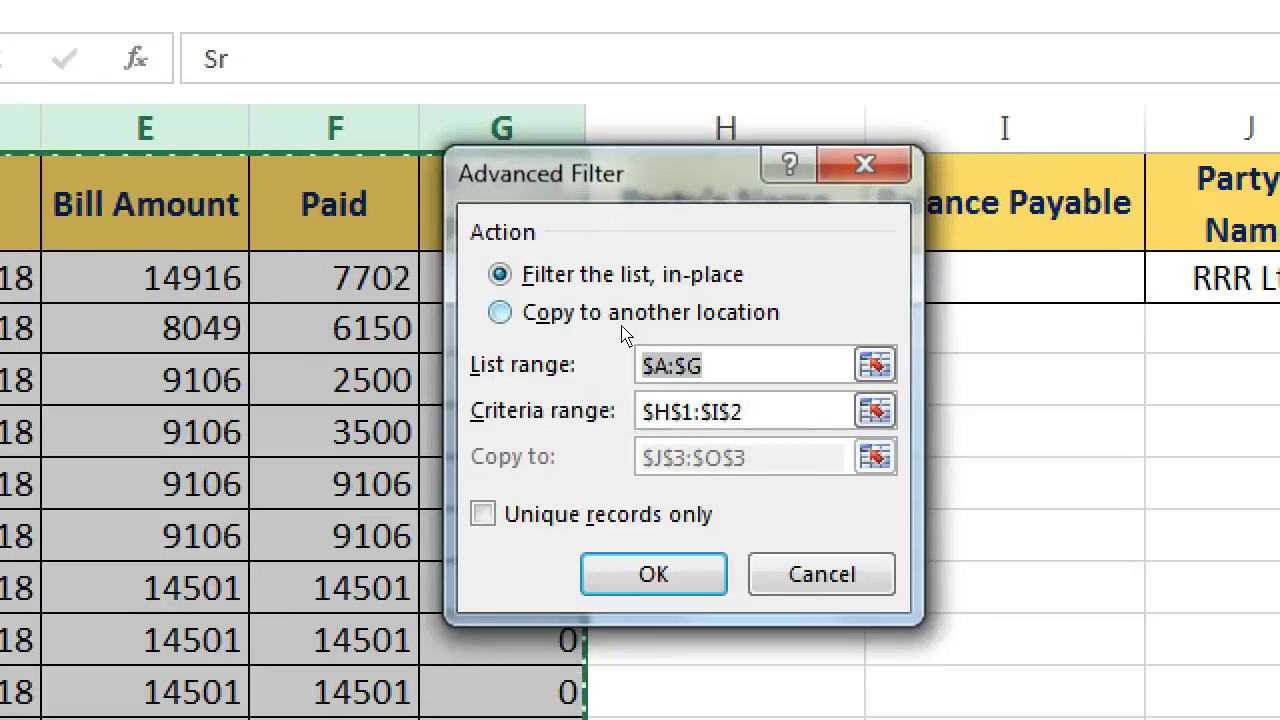
{"action": "left_click", "coordinate": [623, 317]}
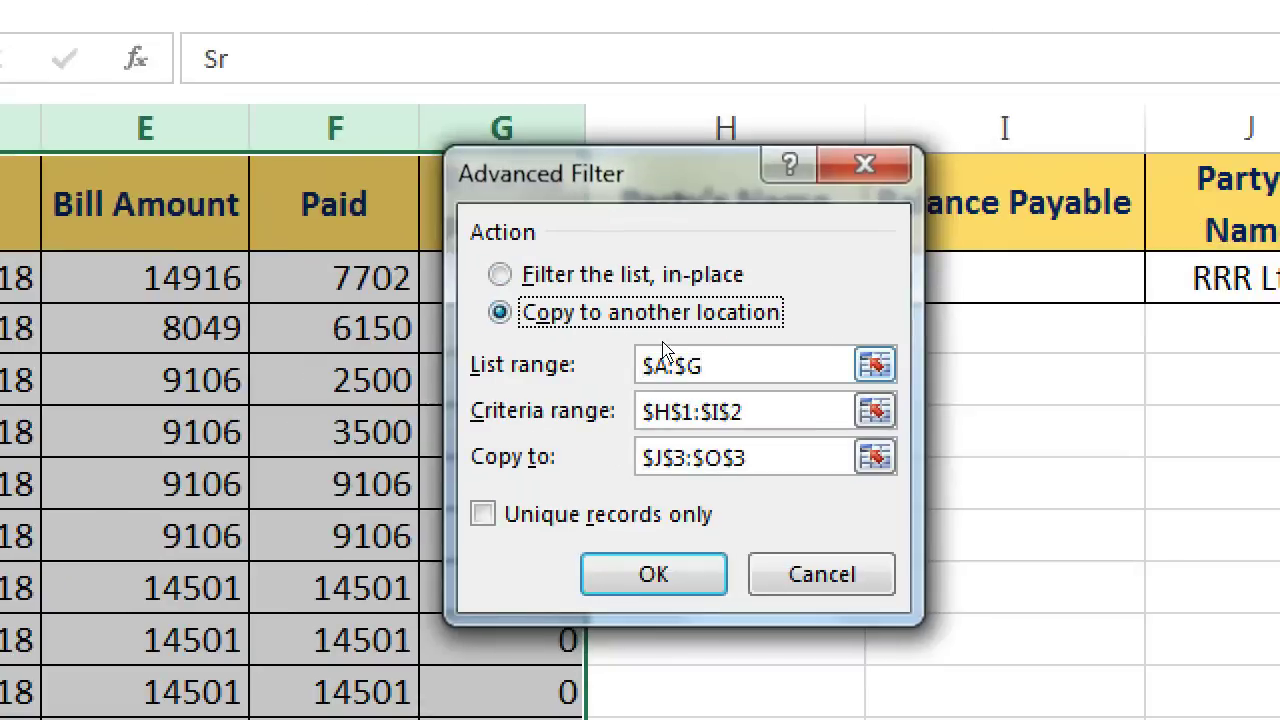
{"action": "left_click", "coordinate": [648, 362]}
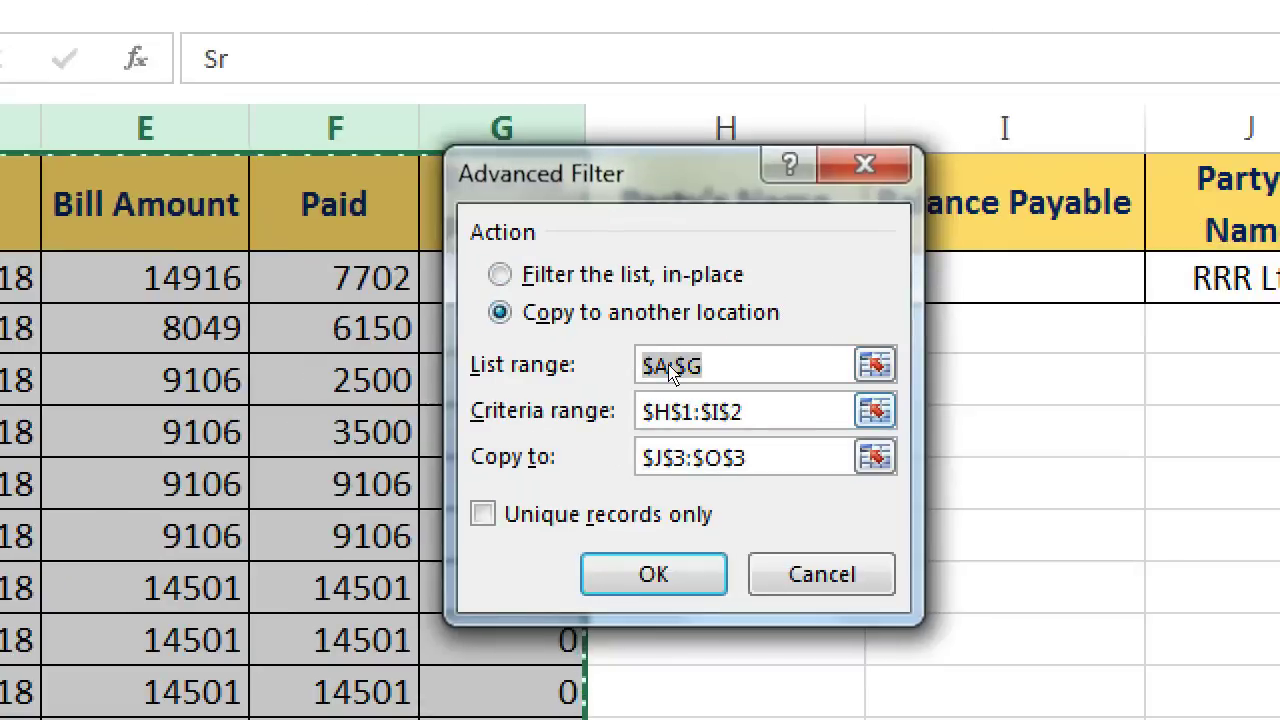
- Clear the old criteria and destination ranges of the Advanced Filter and set the criteria range to H1:I2
{"action": "key", "text": "Tab"}
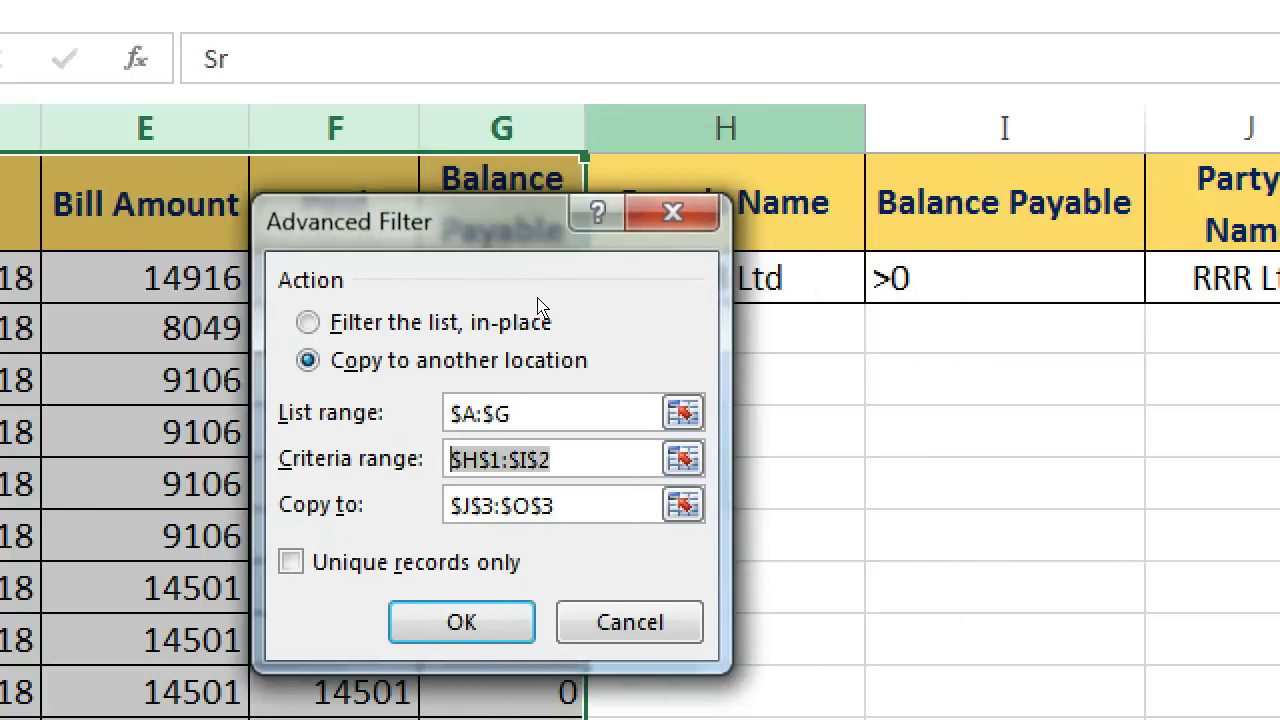
{"action": "key", "text": "BackSpace"}
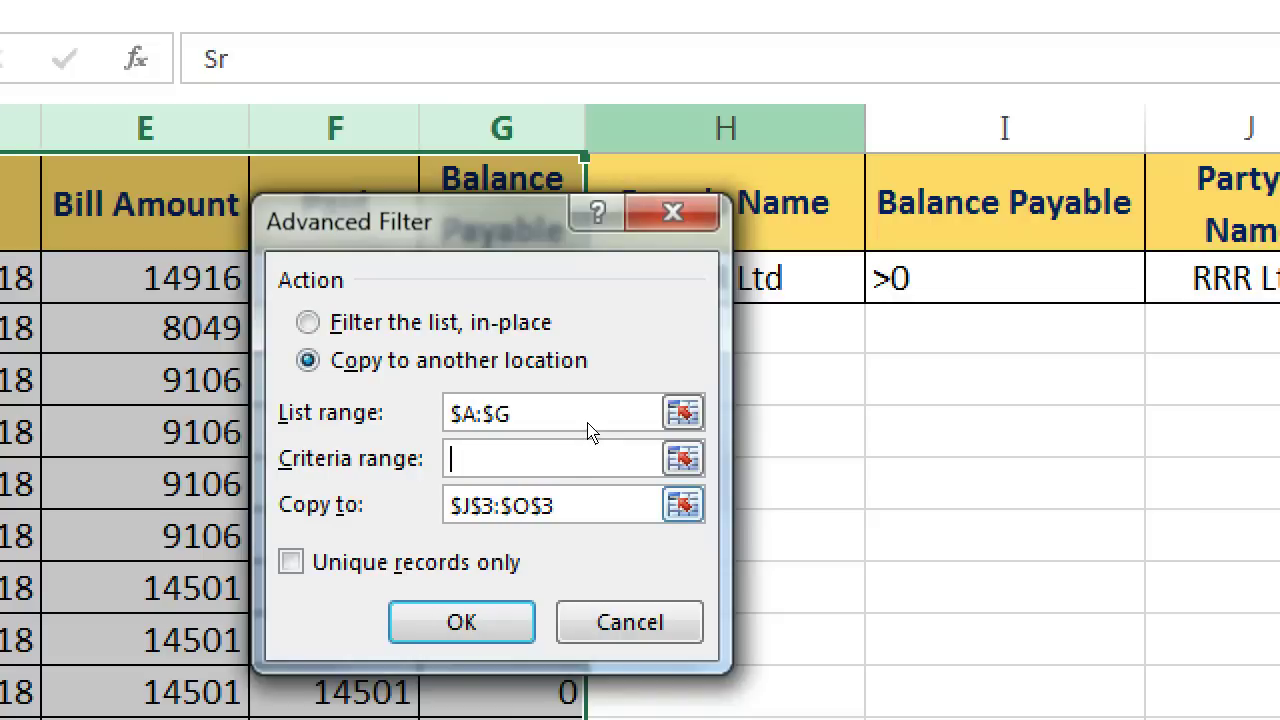
{"action": "key", "text": "Tab"}
{"action": "key", "text": "BackSpace"}
{"action": "left_click_drag", "start_coordinate": [339, 221], "coordinate": [783, 271]}
{"action": "key", "text": "shift+Tab"}
{"action": "left_click_drag", "start_coordinate": [300, 200], "coordinate": [614, 303]}
{"action": "left_click_drag", "start_coordinate": [708, 298], "coordinate": [714, 210]}
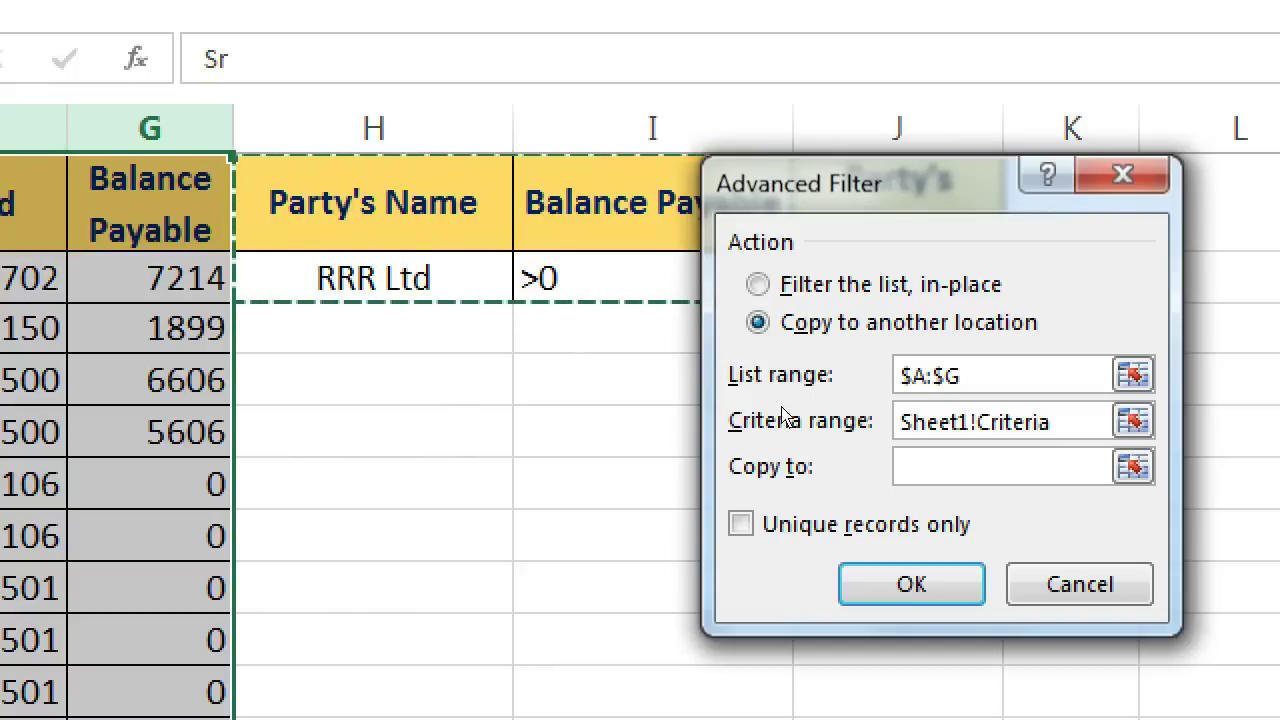
- Set J3 as the Advanced Filter's destination and run the filter to extract the matching bills
{"action": "key", "text": "Tab"}
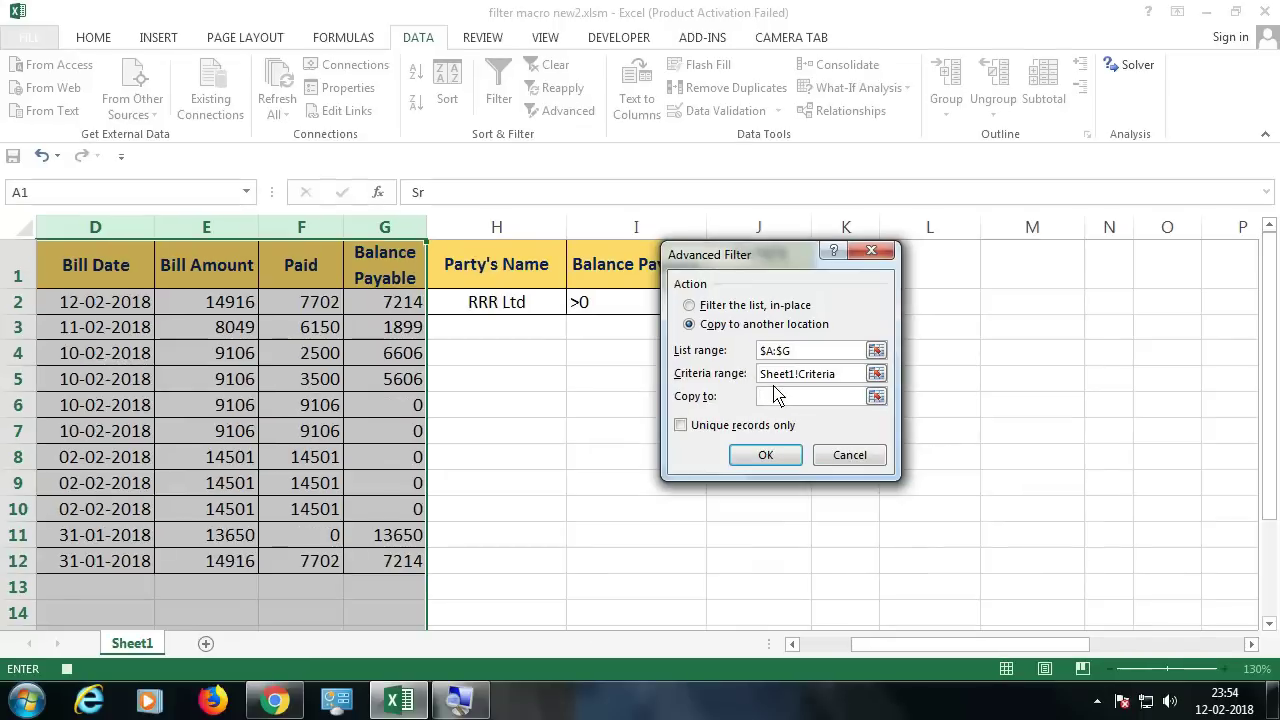
{"action": "left_click_drag", "start_coordinate": [760, 255], "coordinate": [514, 347]}
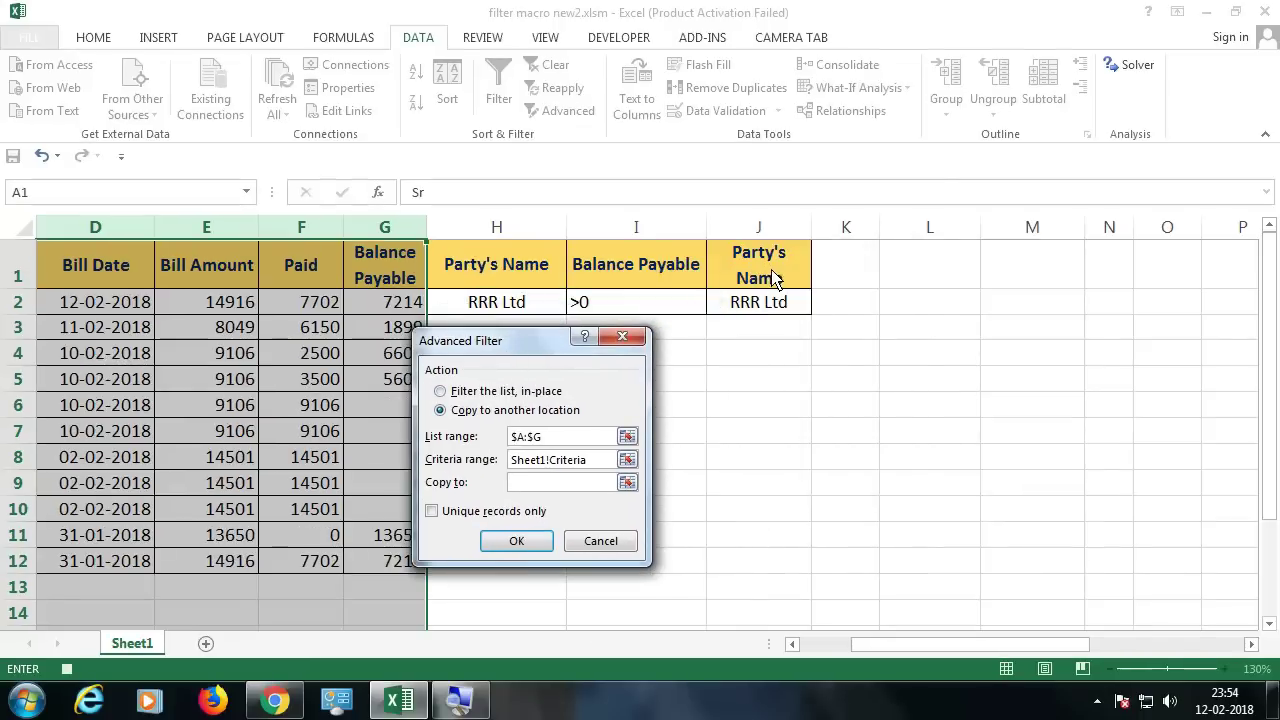
{"action": "left_click", "coordinate": [757, 337]}
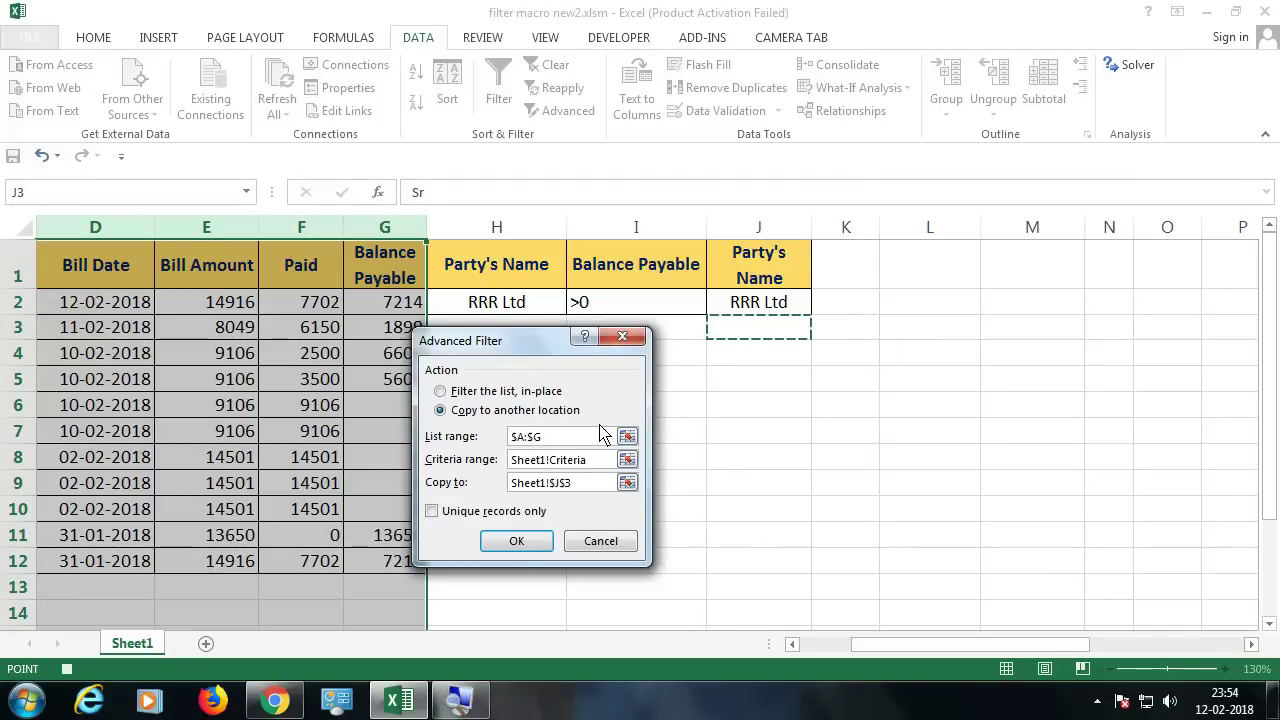
{"action": "left_click", "coordinate": [519, 541]}
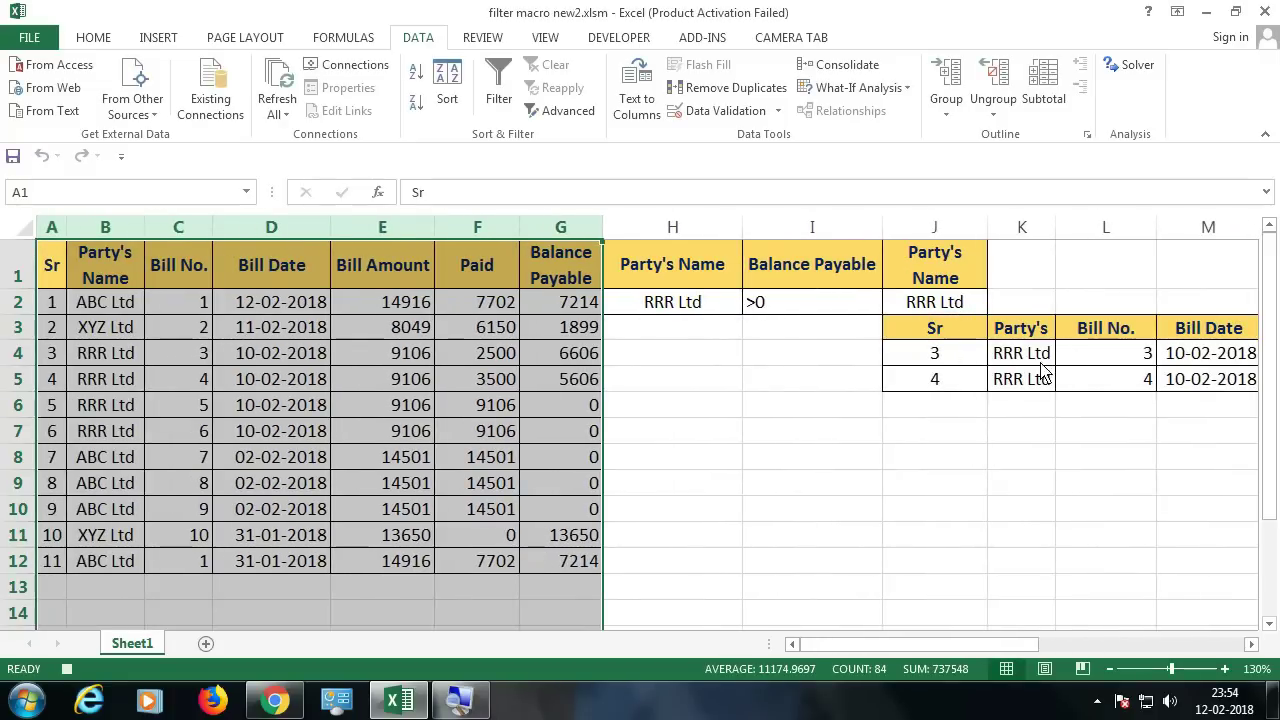
{"action": "mouse_move", "coordinate": [1022, 645]}
{"action": "left_mouse_down"}
{"action": "mouse_move", "coordinate": [1108, 646]}
{"action": "mouse_move", "coordinate": [1005, 648]}
{"action": "left_mouse_up"}
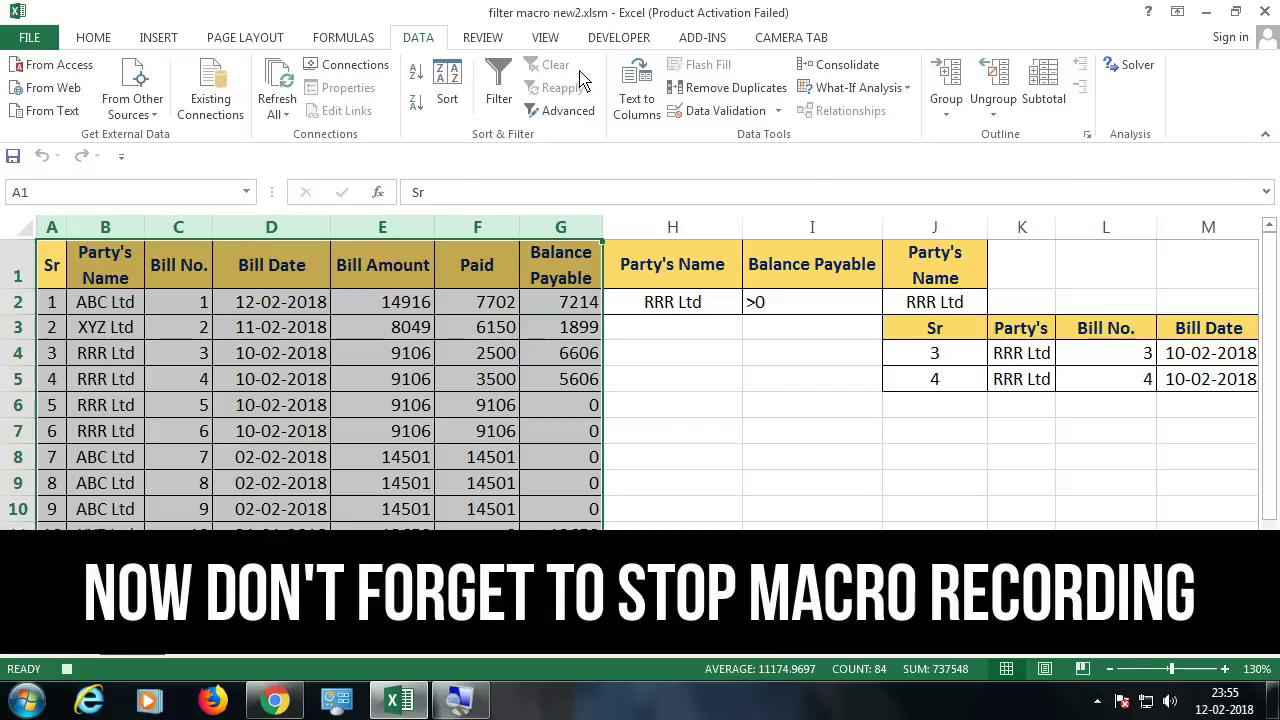
- Stop the macro recording and deselect the bill table by selecting cell H3
{"action": "left_click", "coordinate": [648, 38]}
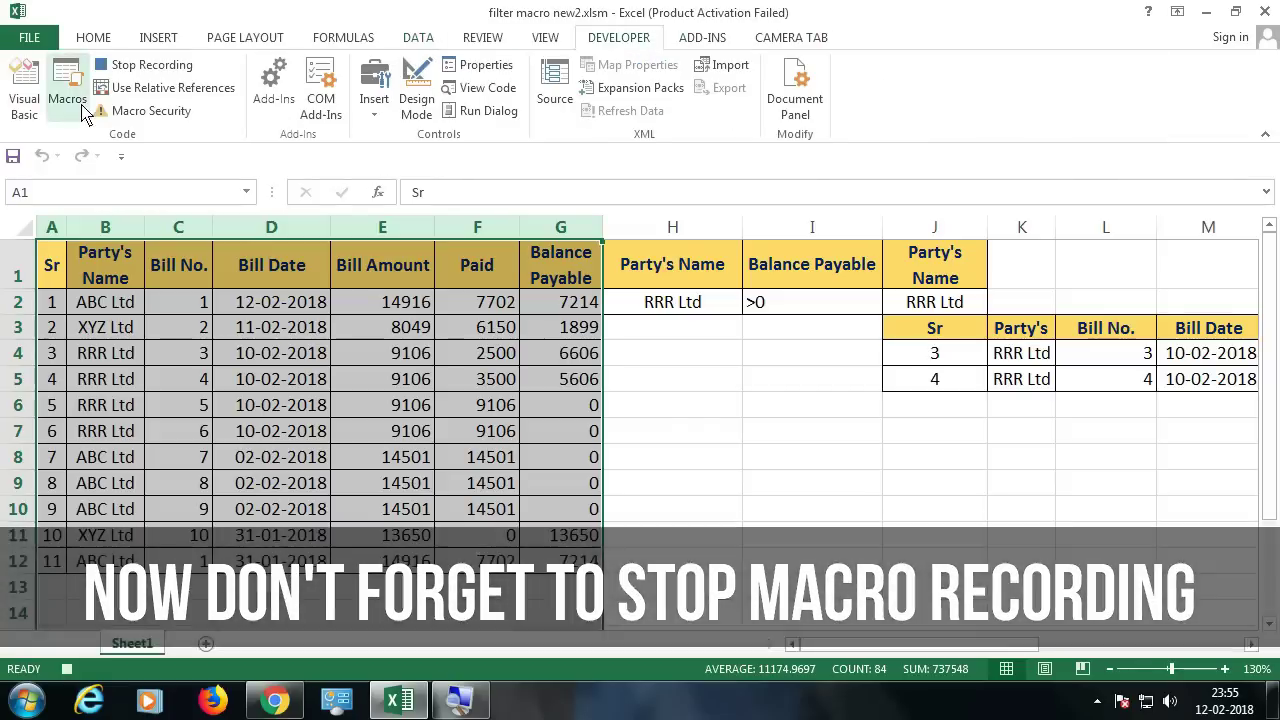
{"action": "left_click", "coordinate": [108, 64]}
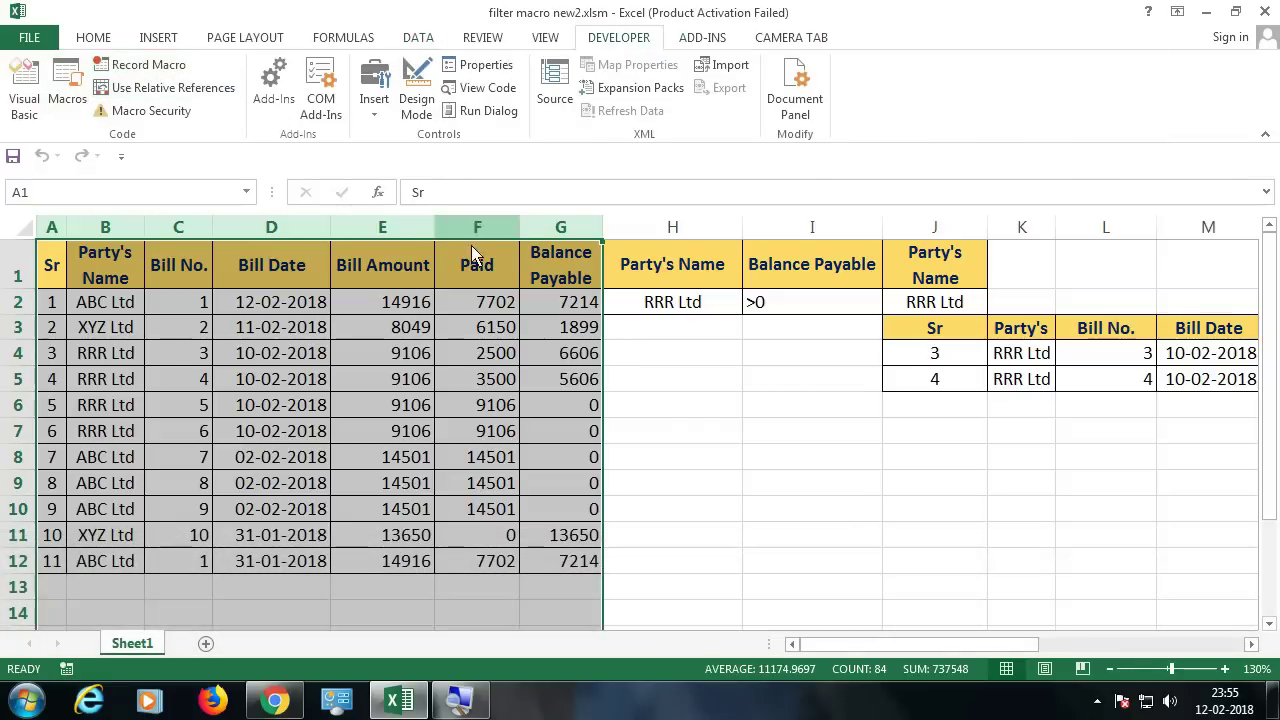
{"action": "left_click", "coordinate": [686, 338]}
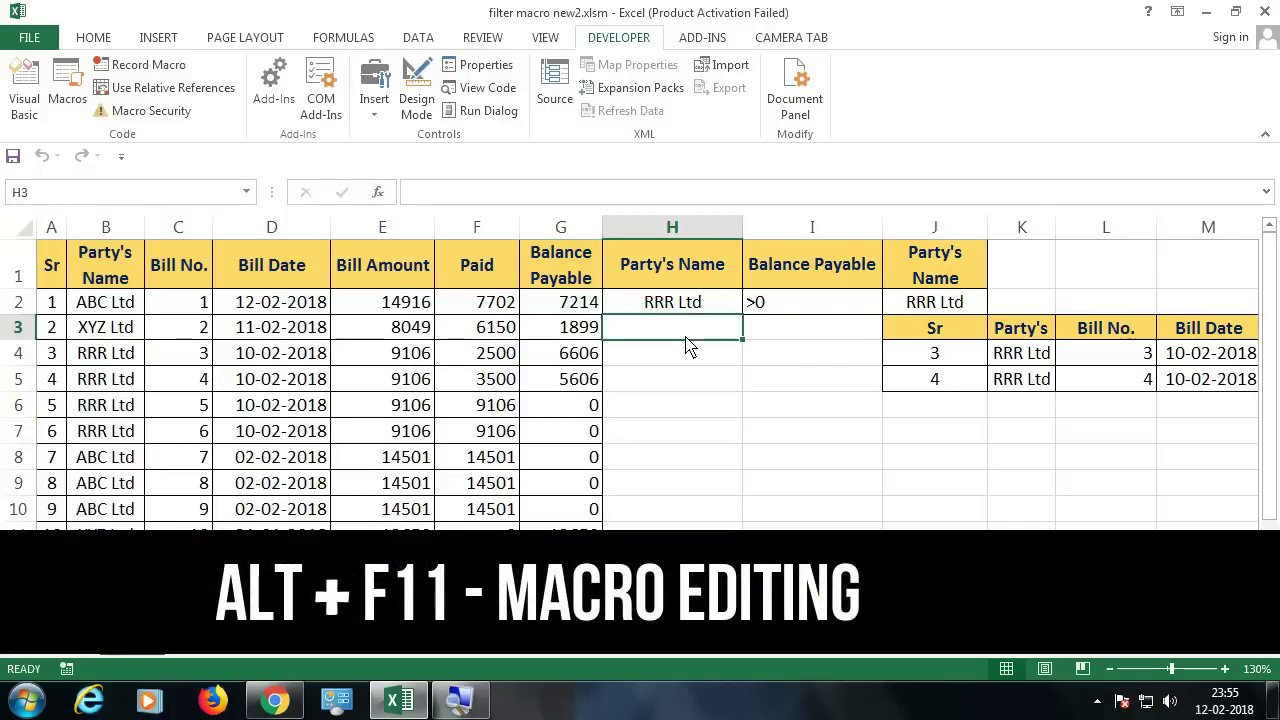
- Open Macro1 for editing and delete its recorded ActiveWindow.ScrollColumn lines
{"action": "left_click", "coordinate": [74, 100]}
{"action": "left_click", "coordinate": [437, 345]}
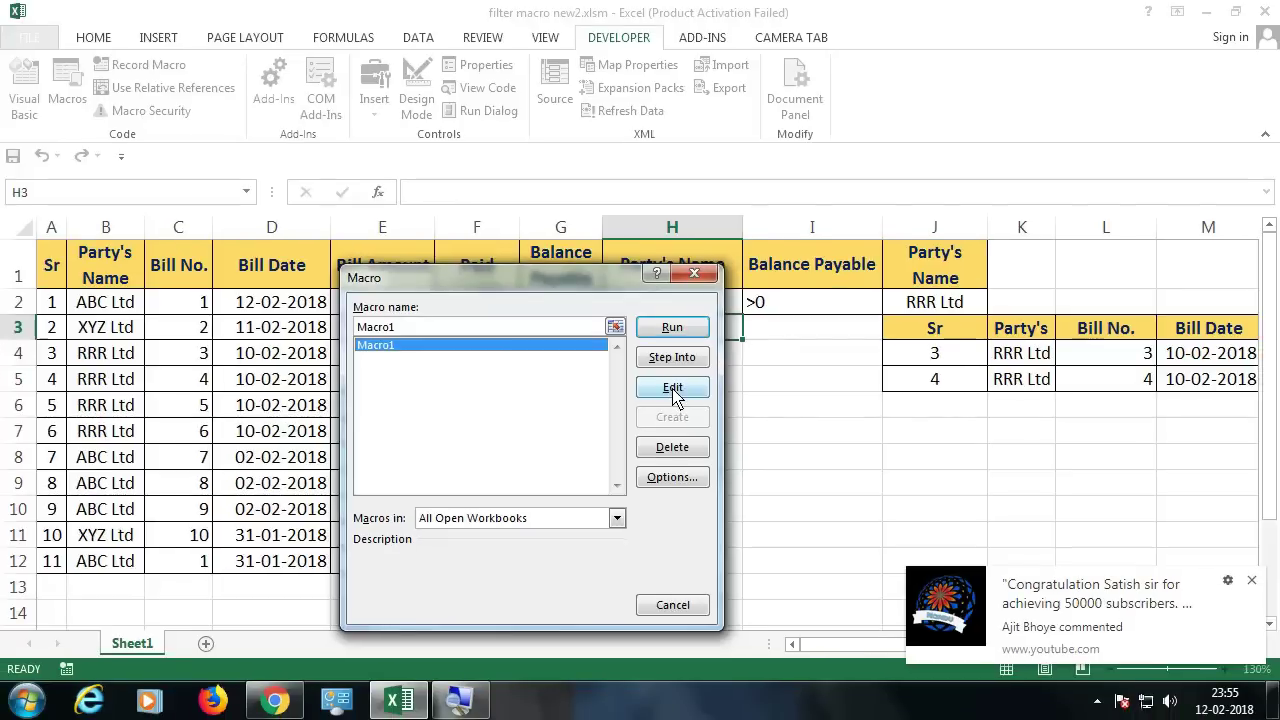
{"action": "left_click", "coordinate": [672, 389]}
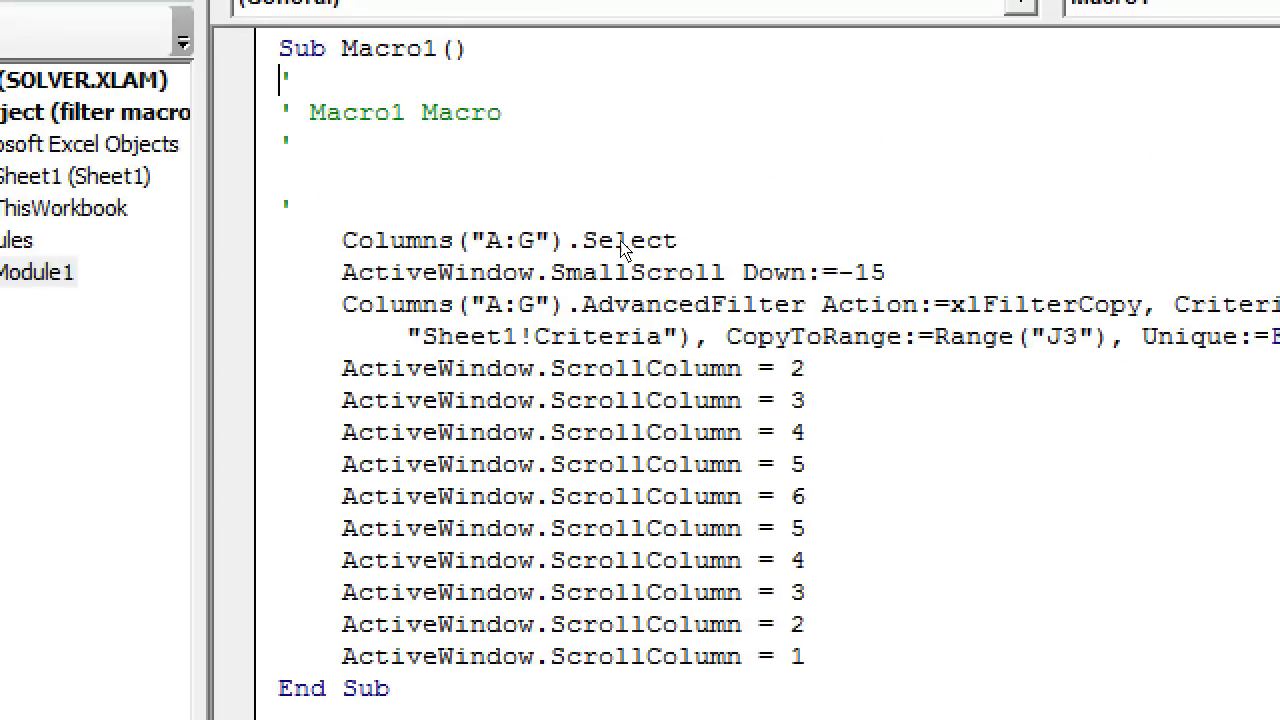
{"action": "mouse_move", "coordinate": [808, 656]}
{"action": "left_mouse_down"}
{"action": "mouse_move", "coordinate": [773, 656]}
{"action": "mouse_move", "coordinate": [343, 400]}
{"action": "left_mouse_up"}
{"action": "left_click_drag", "start_coordinate": [490, 300], "coordinate": [482, 284]}
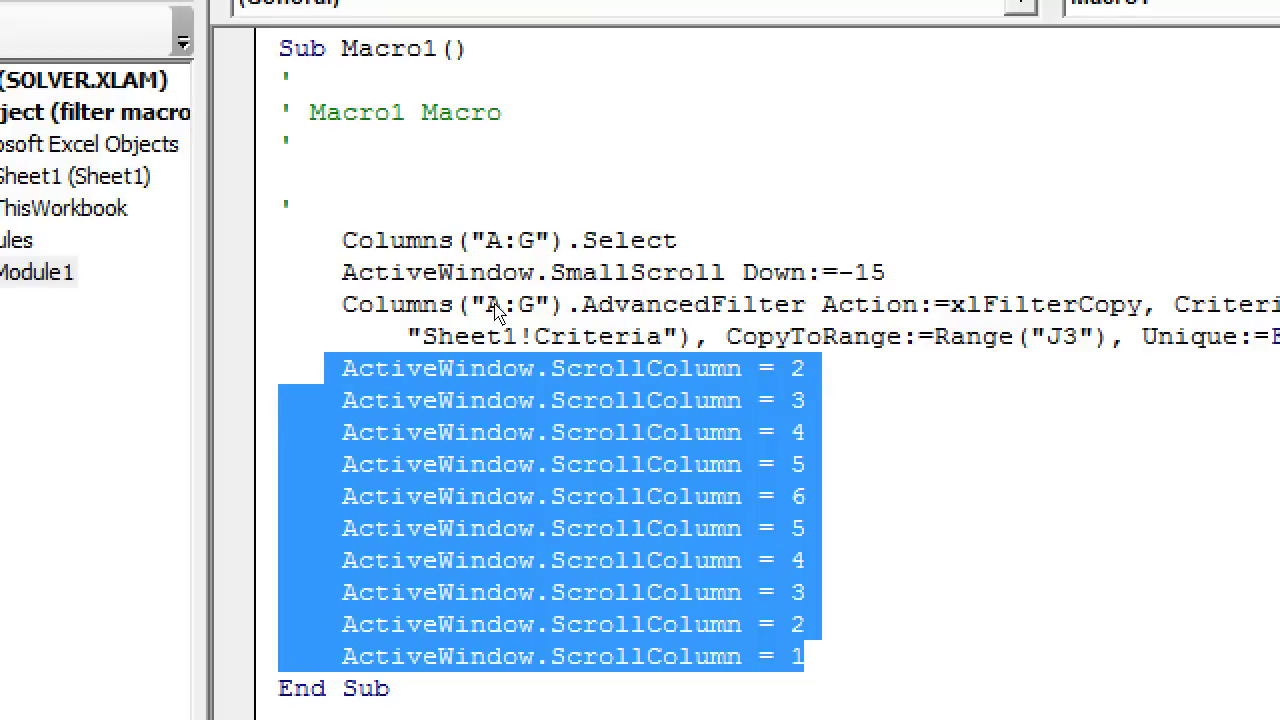
{"action": "key", "text": "Delete"}
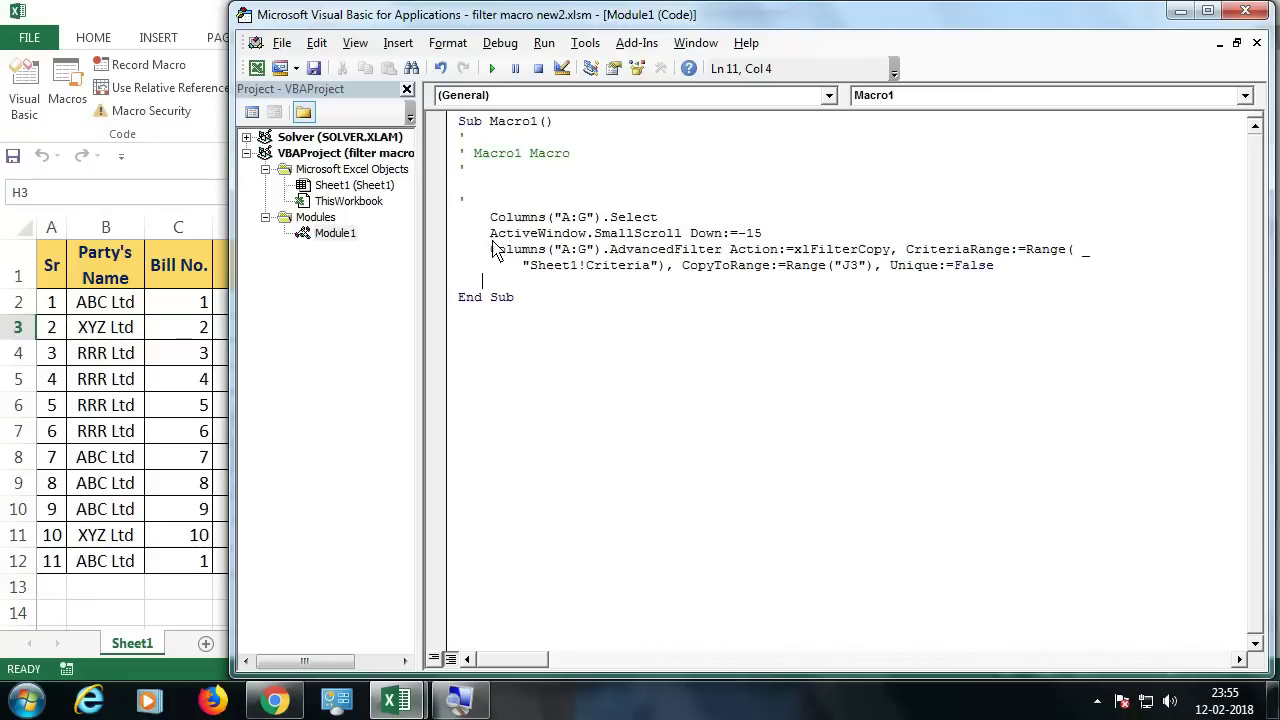
- Cut the AdvancedFilter statement out of Macro1 and delete all remaining code from Module1
{"action": "left_click_drag", "start_coordinate": [490, 233], "coordinate": [1013, 280]}
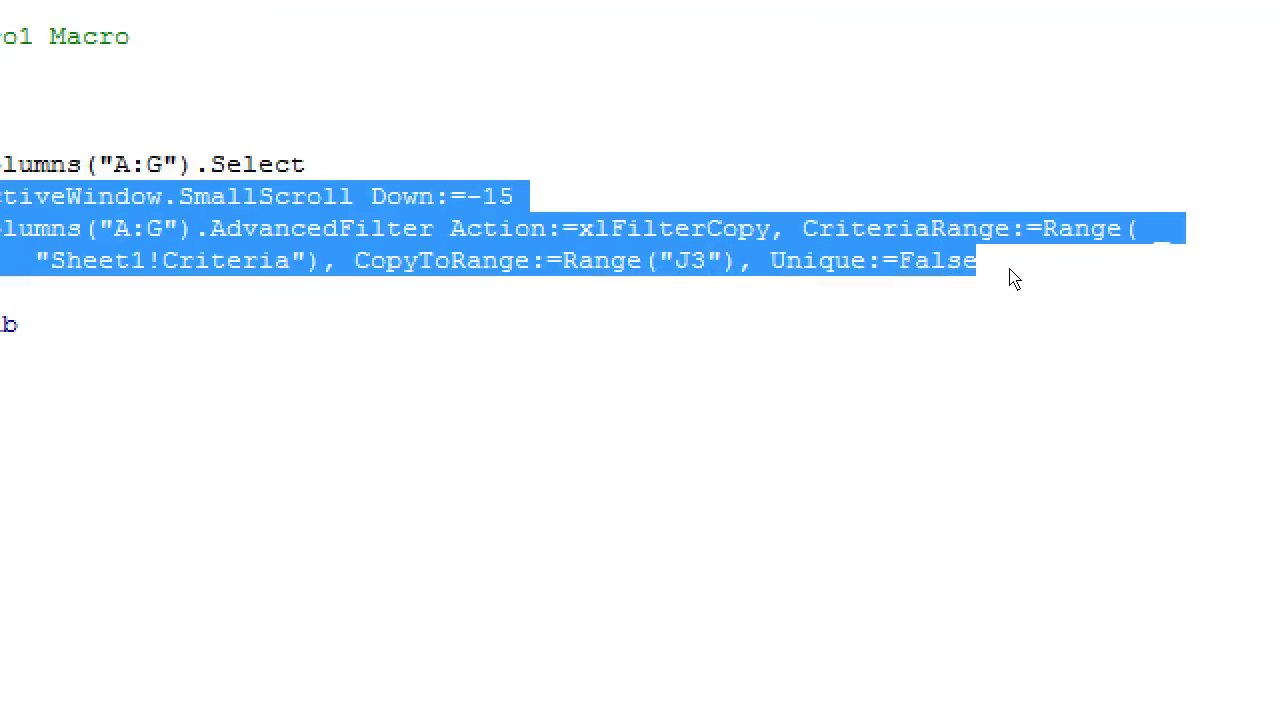
{"action": "left_click", "coordinate": [340, 260]}
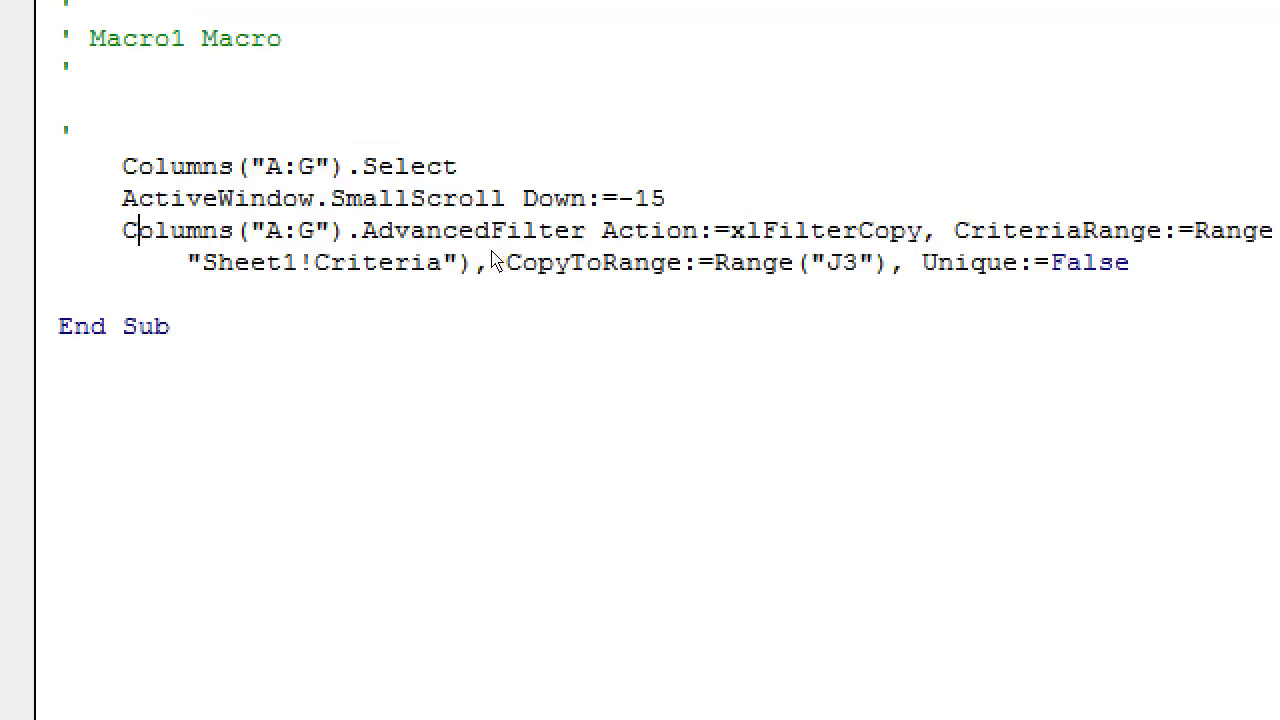
{"action": "left_click_drag", "start_coordinate": [122, 230], "coordinate": [1013, 281]}
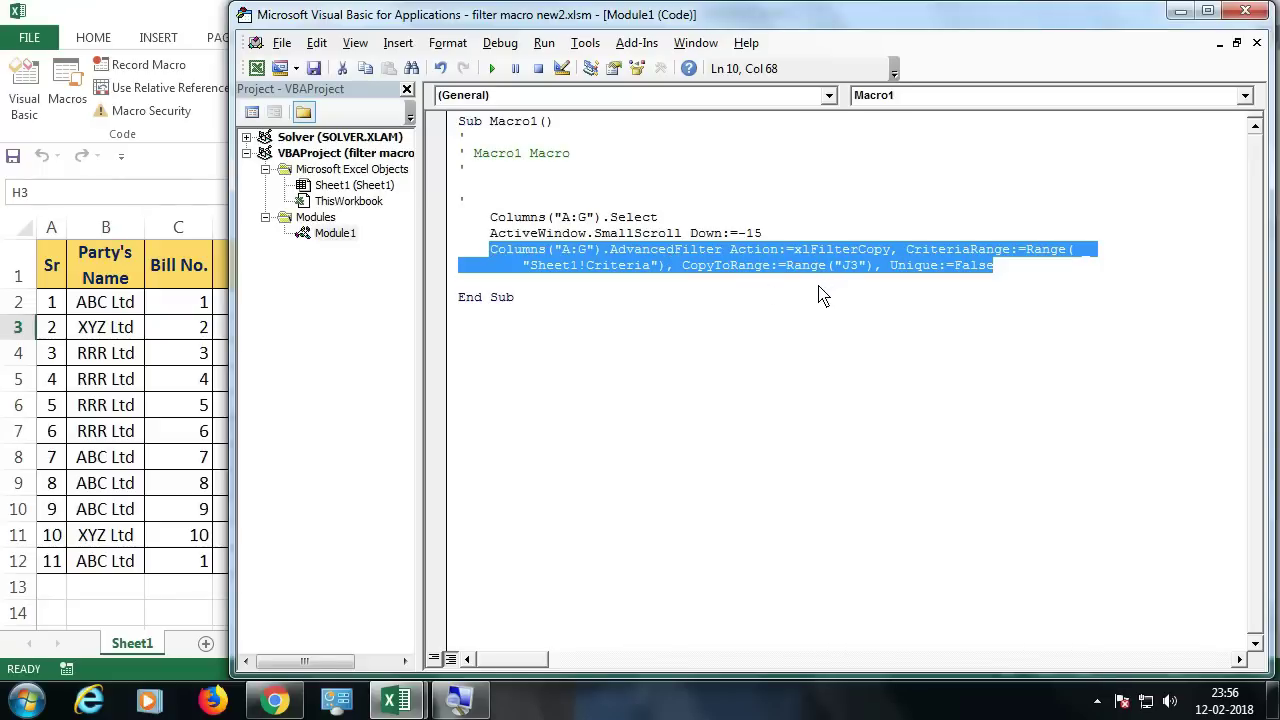
{"action": "key", "text": "Delete"}
{"action": "left_click_drag", "start_coordinate": [574, 329], "coordinate": [453, 135]}
{"action": "key", "text": "Delete"}
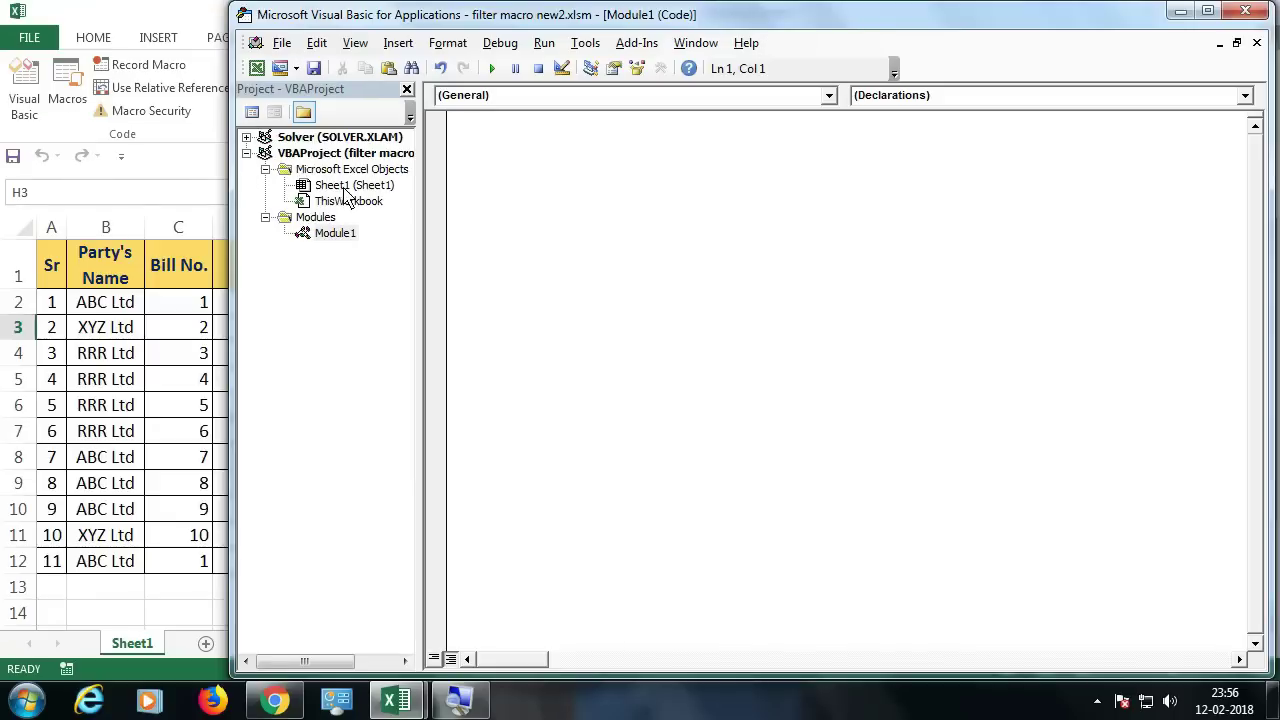
- Open the code of Sheet1 and insert a Worksheet_Change event procedure
{"action": "left_click", "coordinate": [345, 190]}
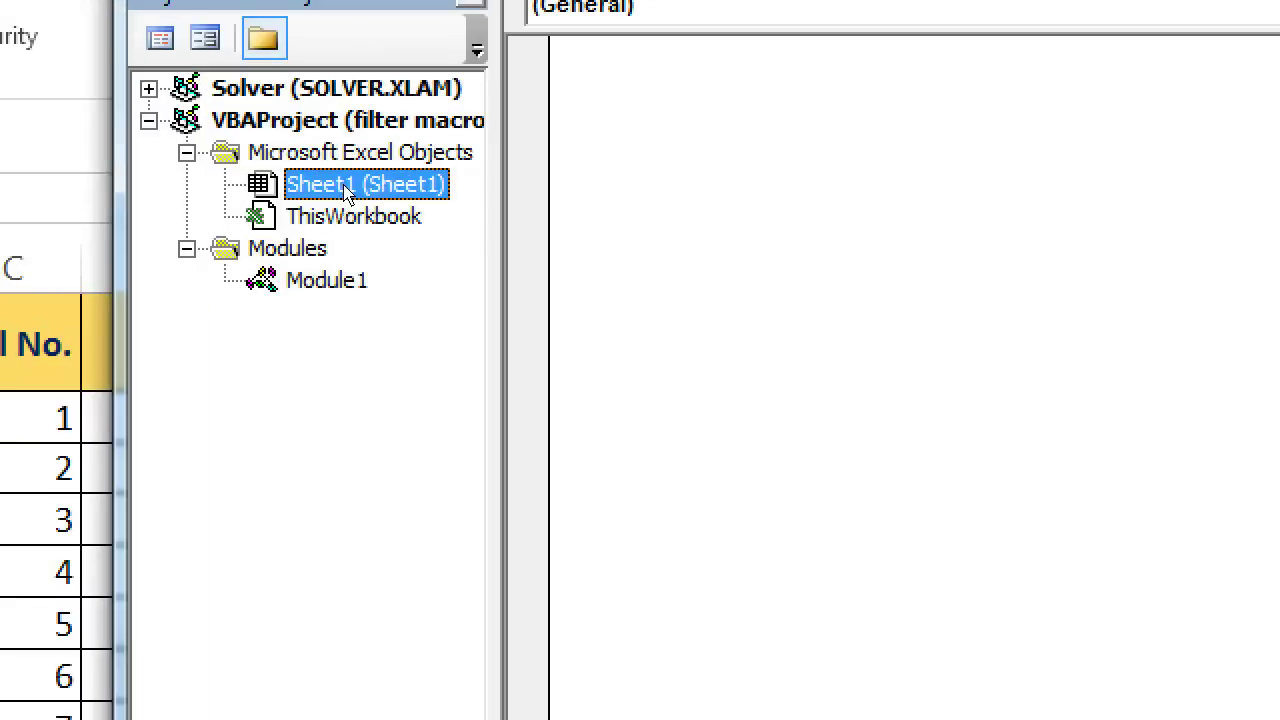
{"action": "right_click", "coordinate": [347, 190]}
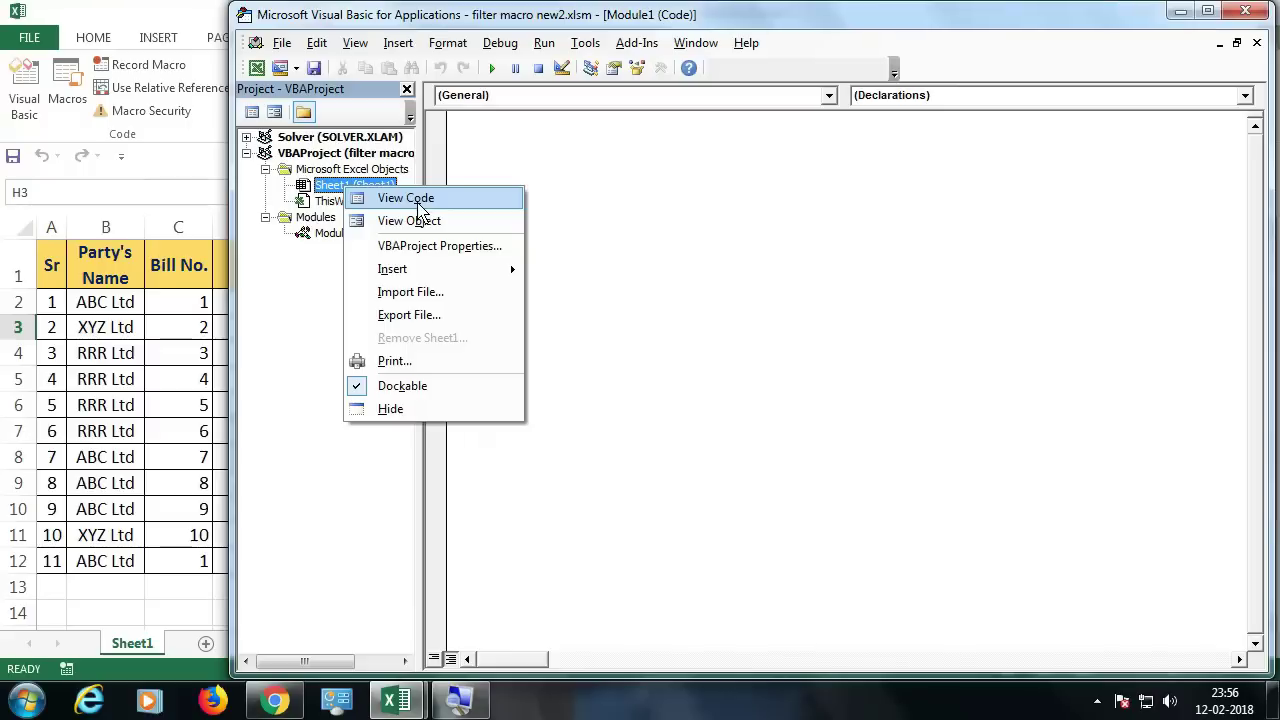
{"action": "left_click", "coordinate": [420, 210]}
{"action": "left_click", "coordinate": [655, 100]}
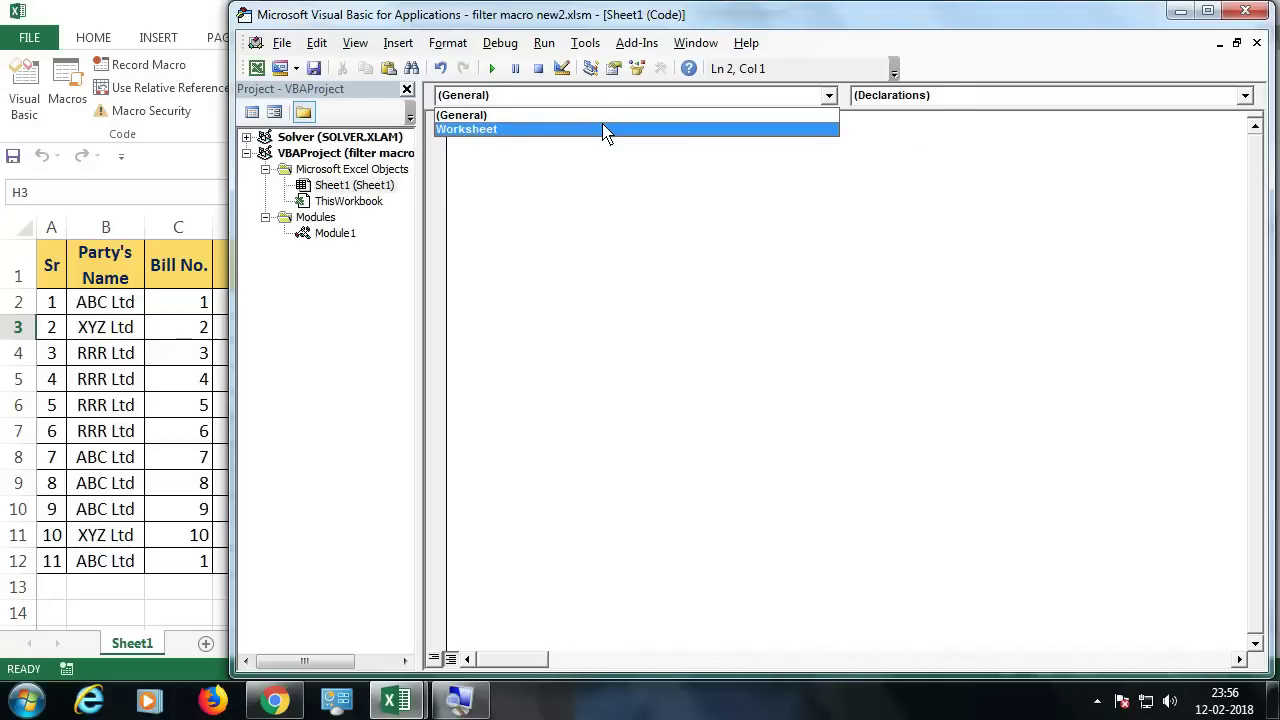
{"action": "left_click", "coordinate": [604, 130]}
{"action": "left_click", "coordinate": [916, 97]}
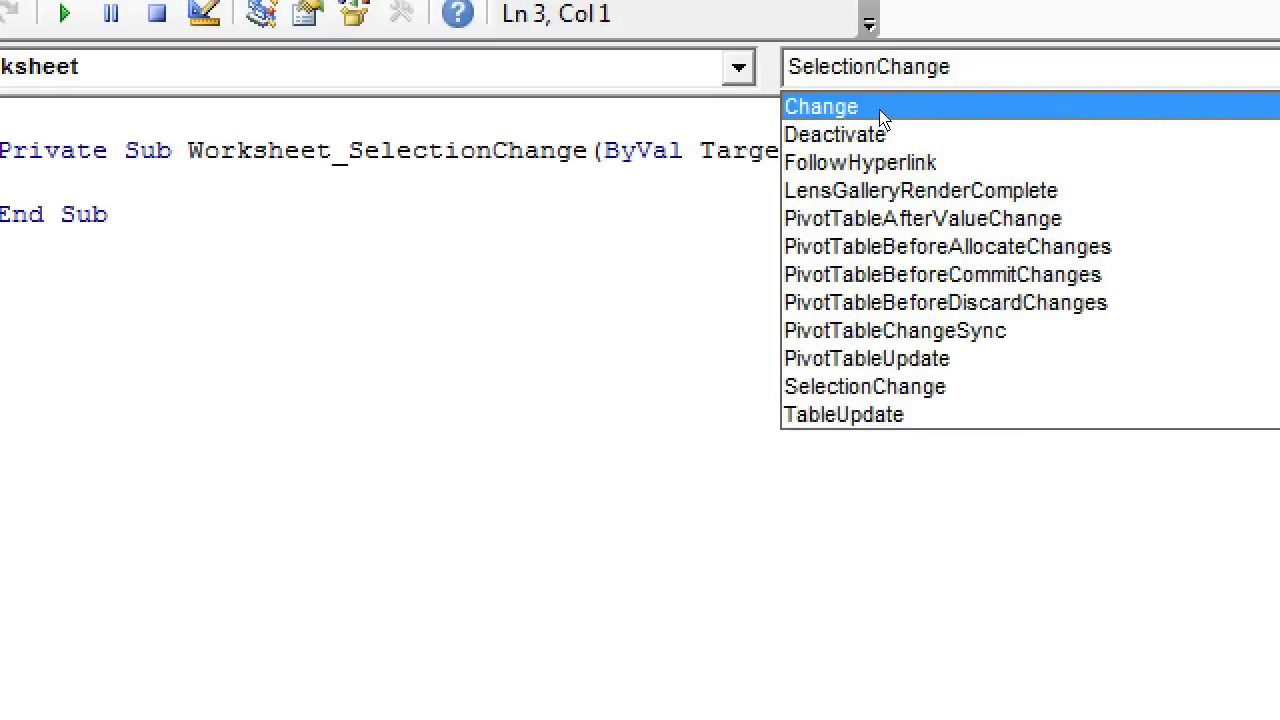
{"action": "left_click", "coordinate": [850, 107]}
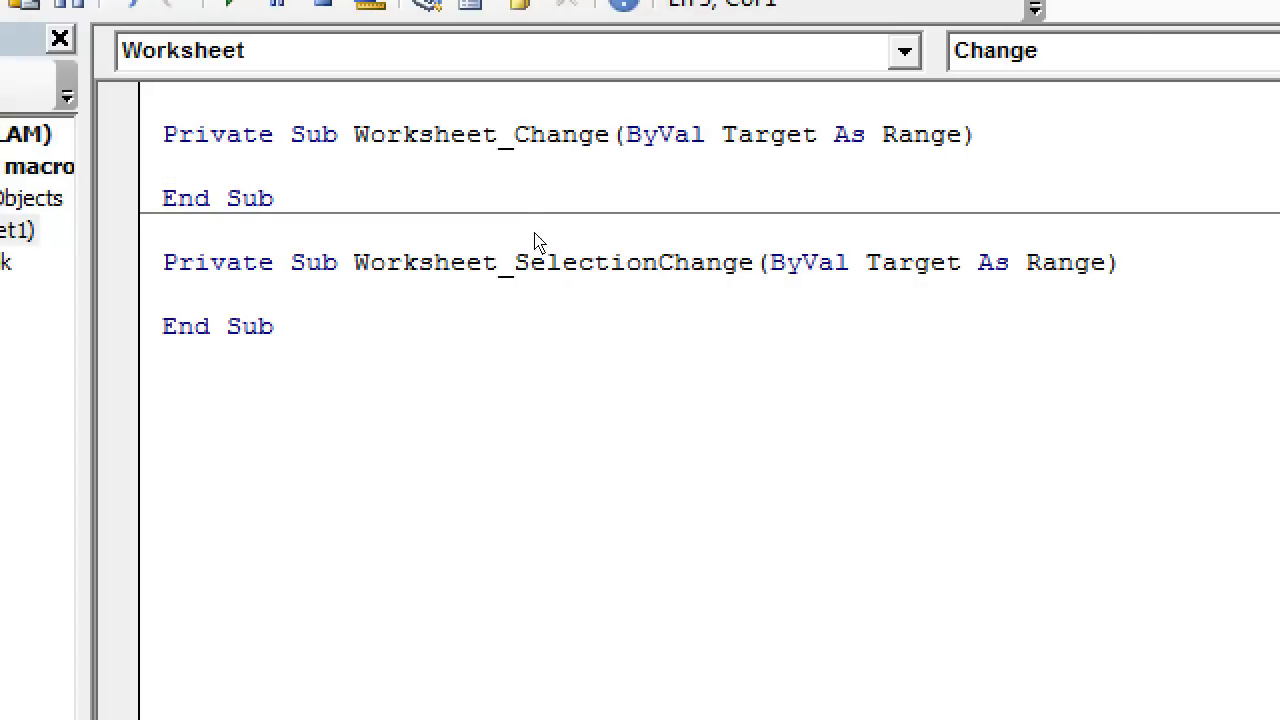
- Delete the empty Worksheet_SelectionChange procedure from the Sheet1 code
{"action": "left_click", "coordinate": [531, 235]}
{"action": "key", "text": "ctrl+shift+End"}
{"action": "key", "text": "Delete"}
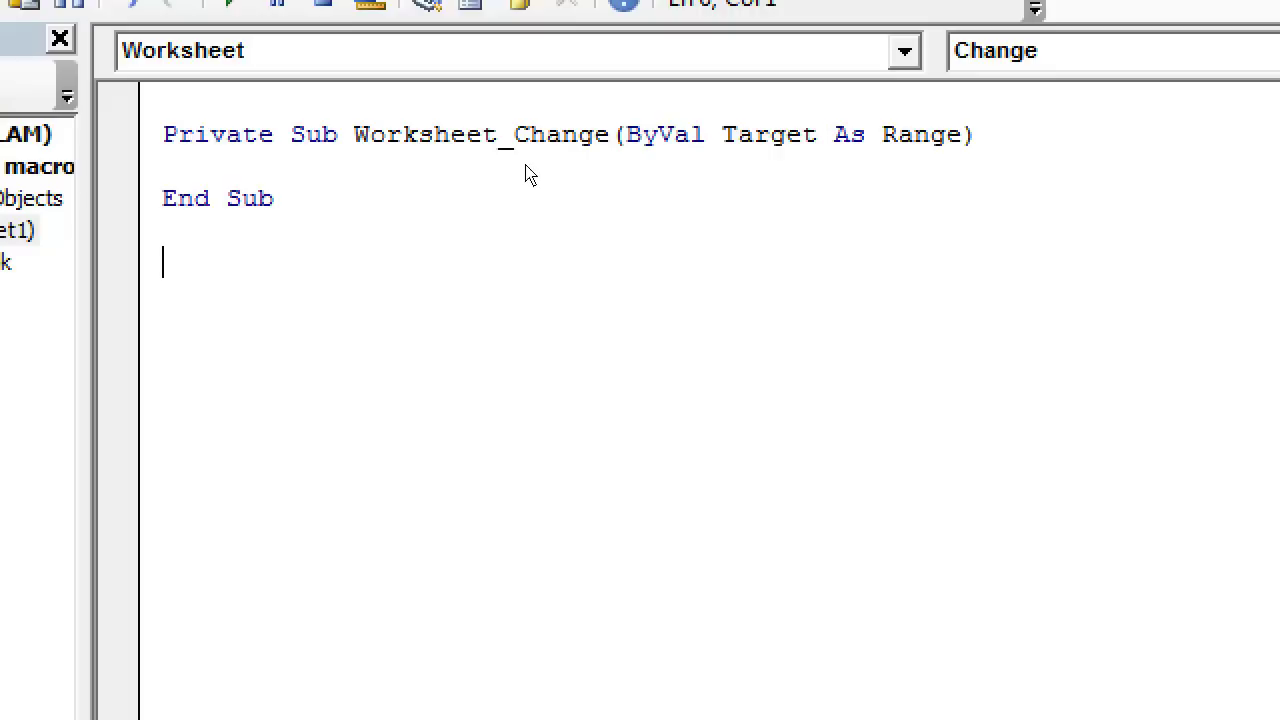
- Add blank lines inside Worksheet_Change and paste the cut AdvancedFilter statement there
{"action": "key", "text": "Return"}
{"action": "key", "text": "Return"}
{"action": "key", "text": "Return"}
{"action": "left_click", "coordinate": [465, 183]}
{"action": "key", "text": "ctrl+v"}
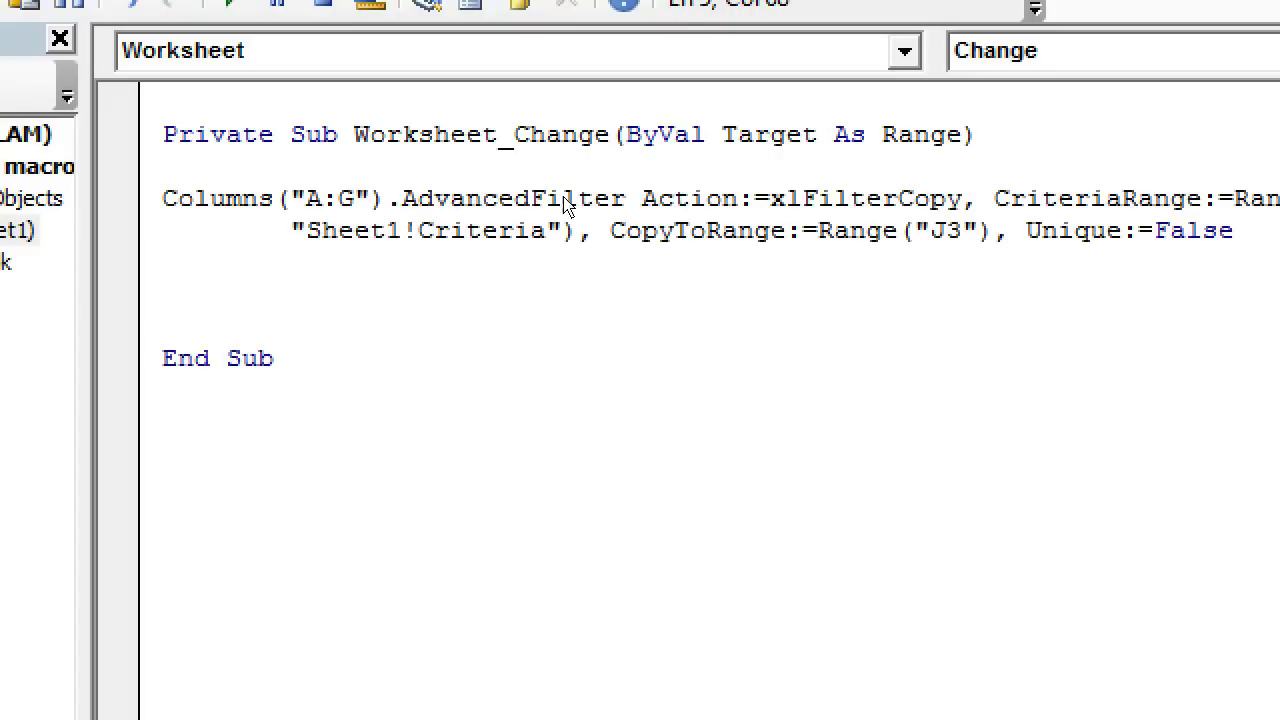
- Place the cursor after J3 in CopyToRange and check the cell span of the extracted table's header row in the sheet
{"action": "left_click", "coordinate": [859, 187]}
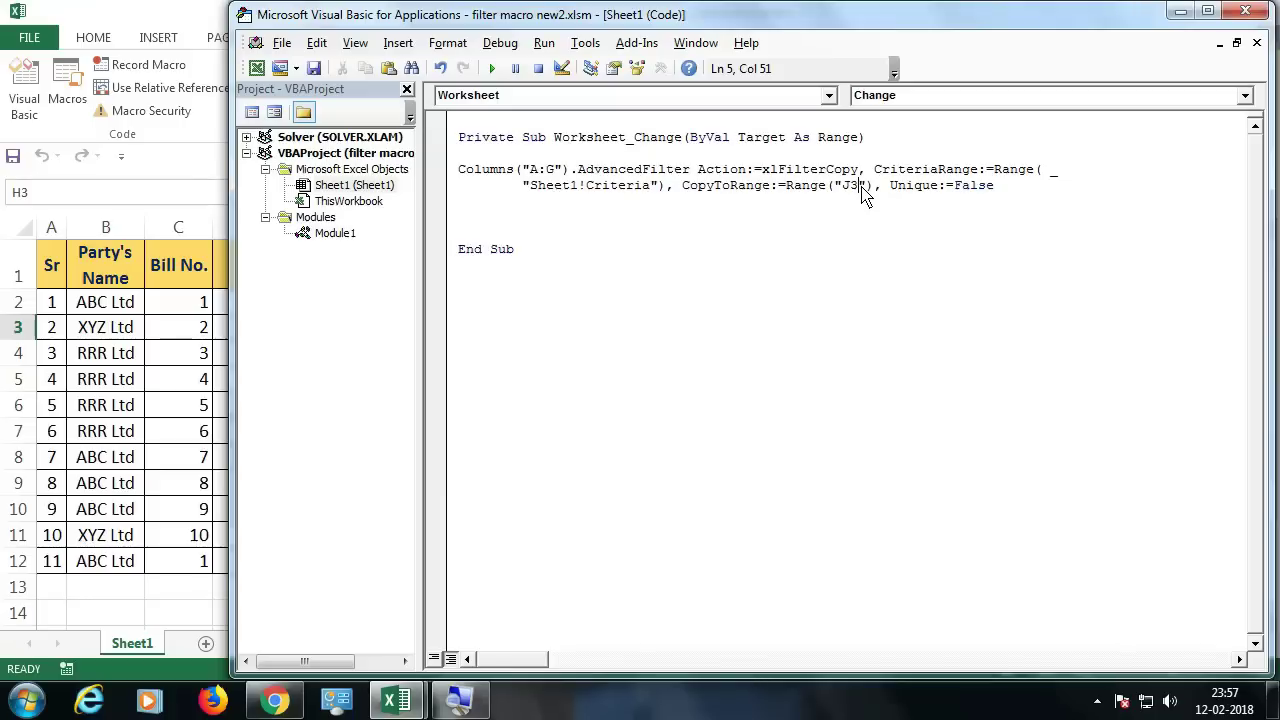
{"action": "key", "text": "alt+F11"}
{"action": "left_click_drag", "start_coordinate": [950, 645], "coordinate": [1080, 652]}
{"action": "left_click", "coordinate": [405, 335]}
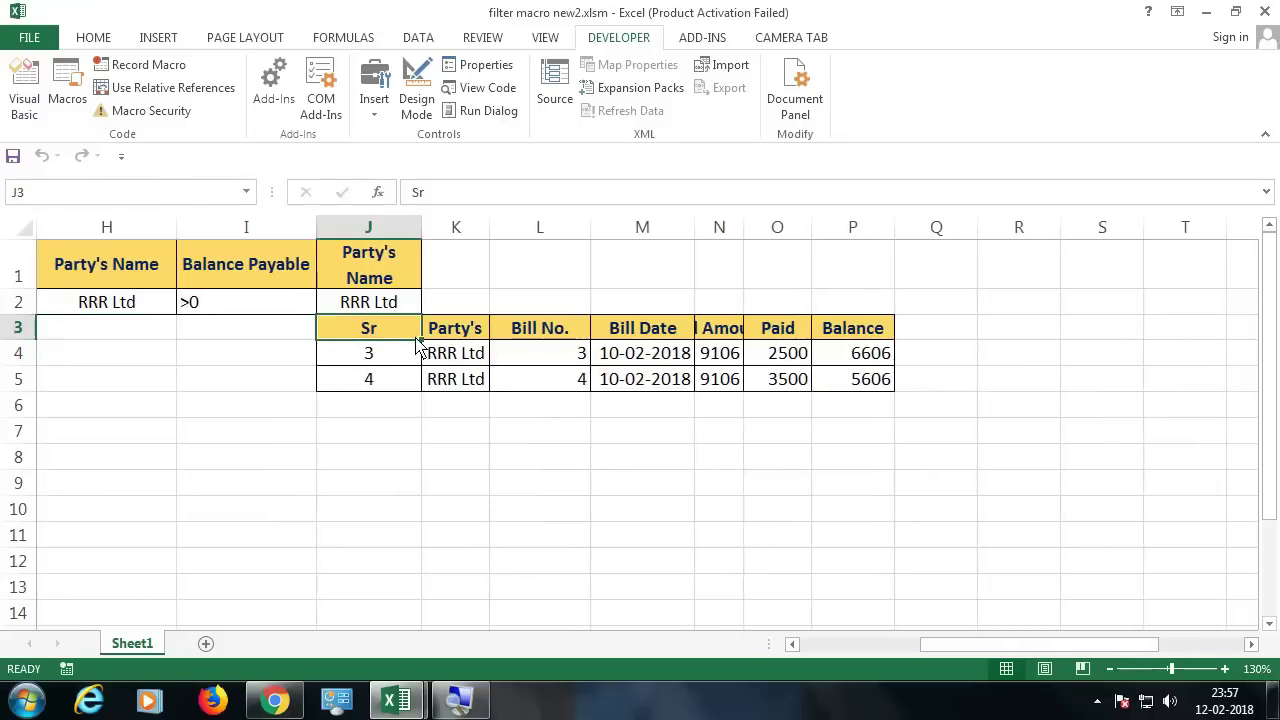
{"action": "left_click_drag", "start_coordinate": [405, 335], "coordinate": [851, 337]}
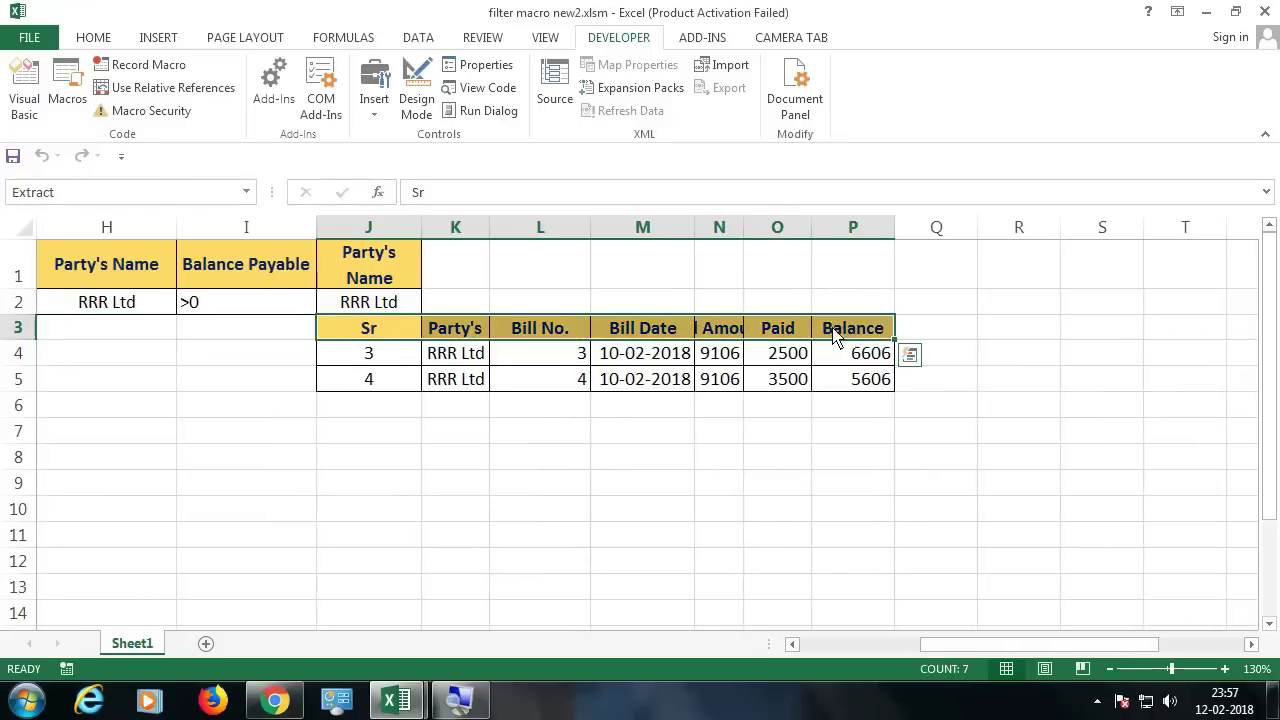
{"action": "left_click", "coordinate": [390, 332]}
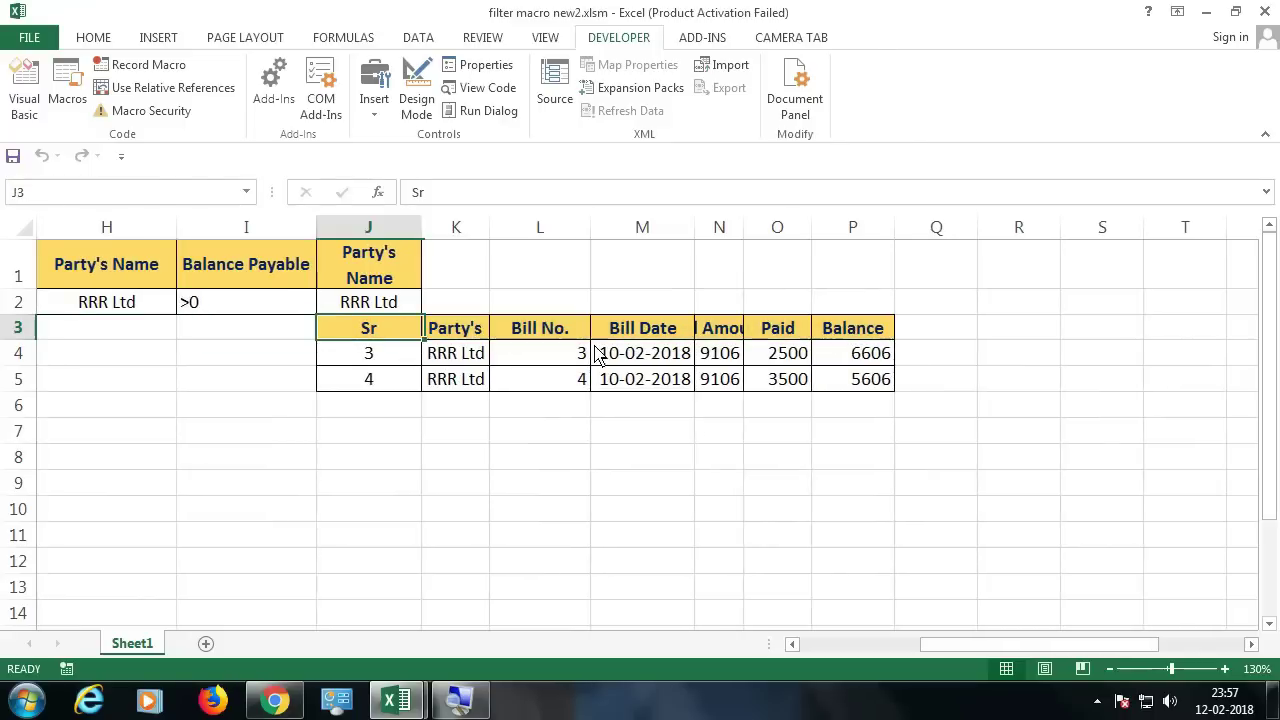
{"action": "left_click", "coordinate": [858, 328]}
{"action": "left_click", "coordinate": [388, 333]}
{"action": "left_click", "coordinate": [862, 336]}
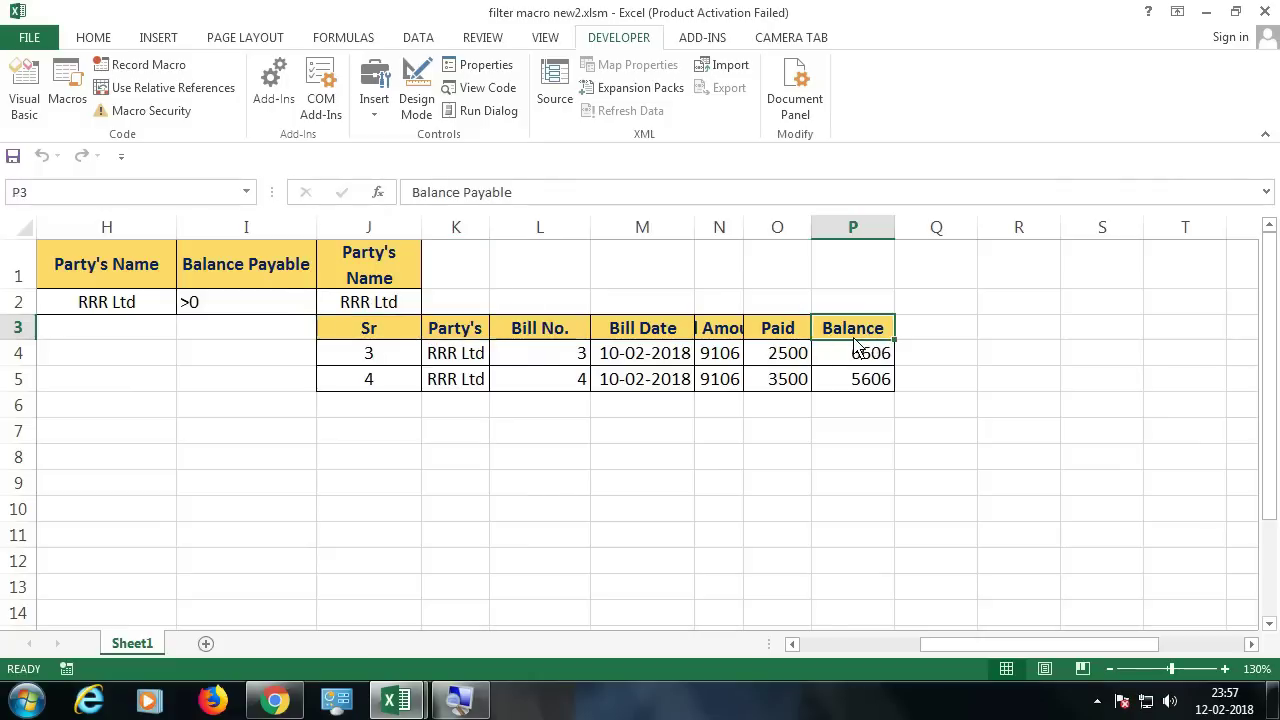
- Extend the AdvancedFilter's CopyToRange in Worksheet_Change to "J3:P3"
{"action": "key", "text": "alt+F11"}
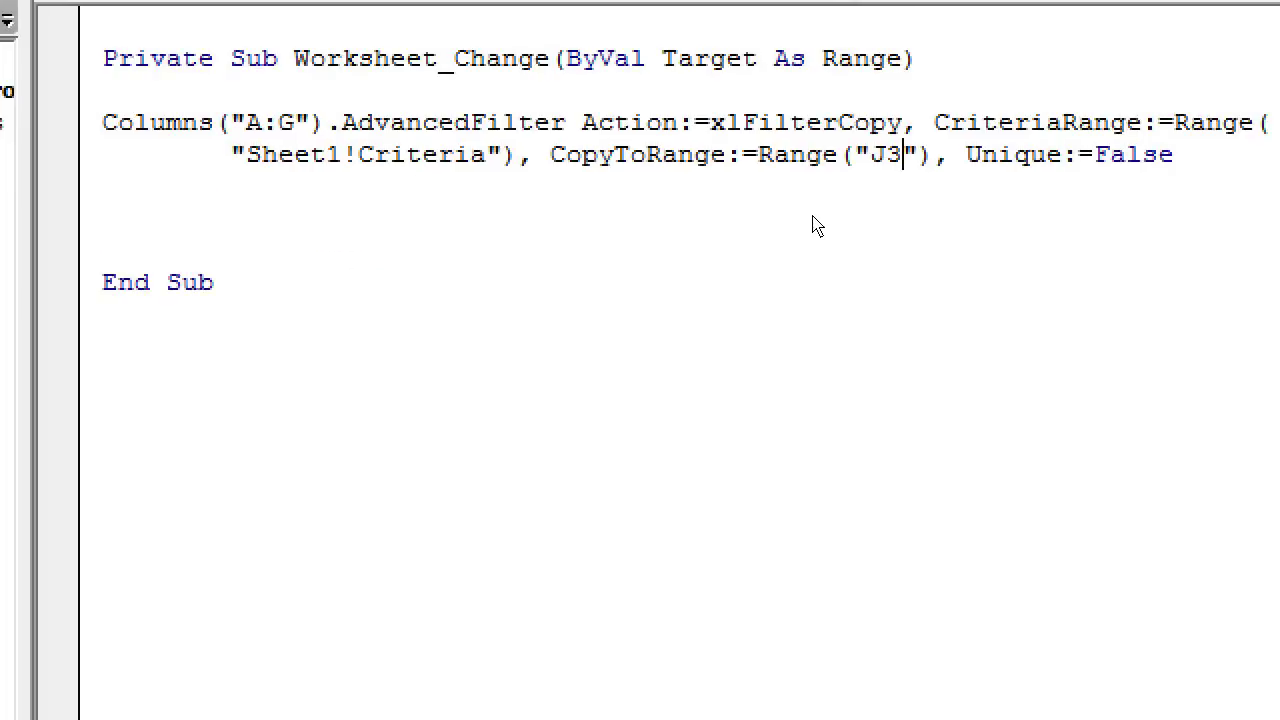
{"action": "type", "text": ":"}
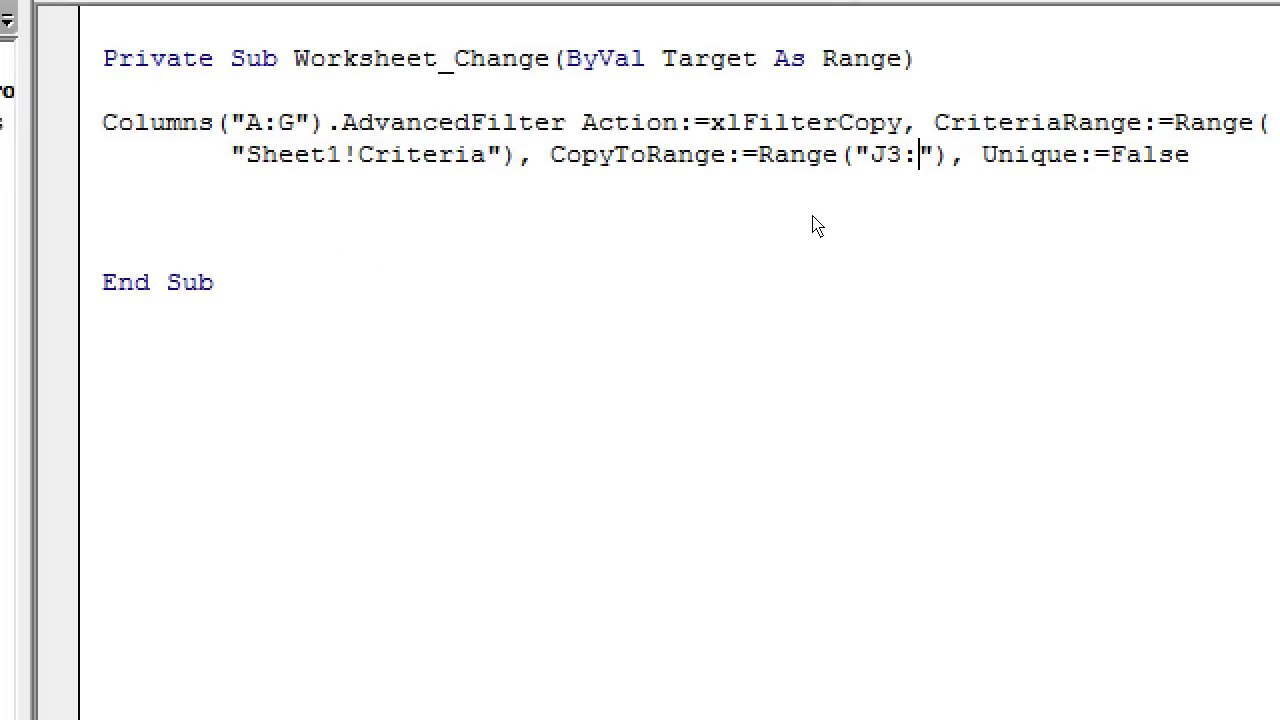
{"action": "type", "text": "P"}
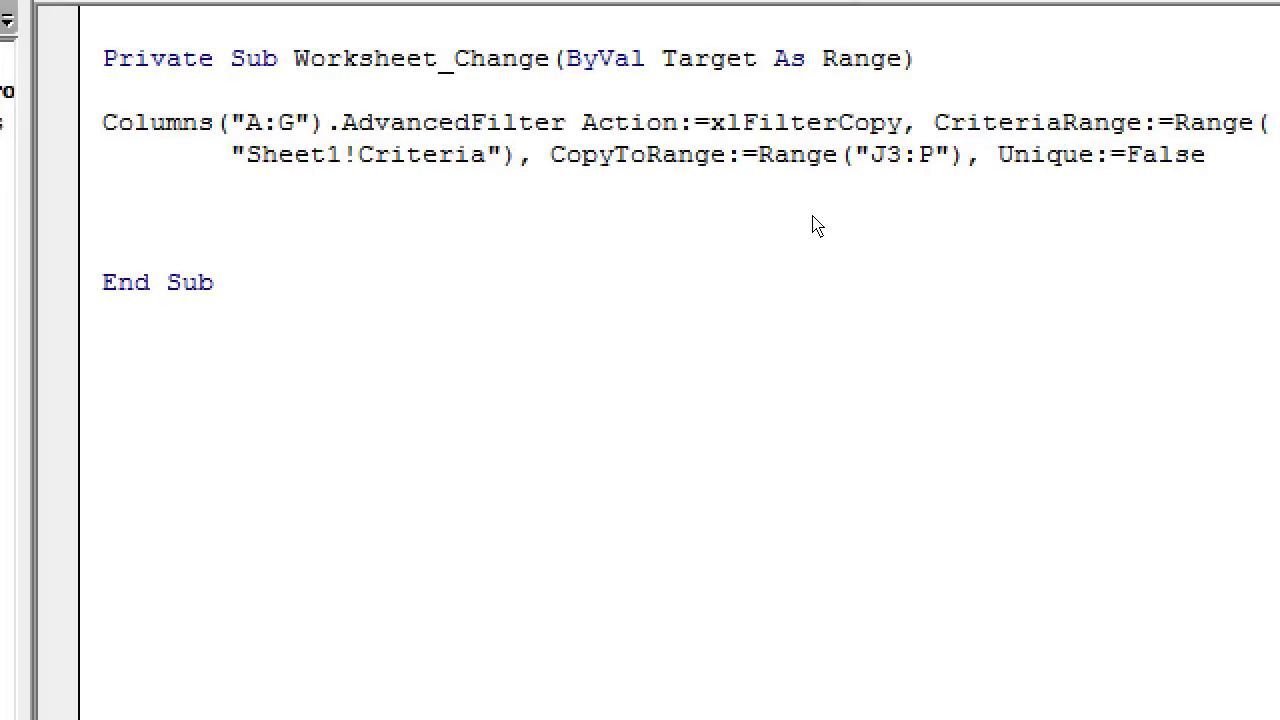
{"action": "type", "text": "3"}
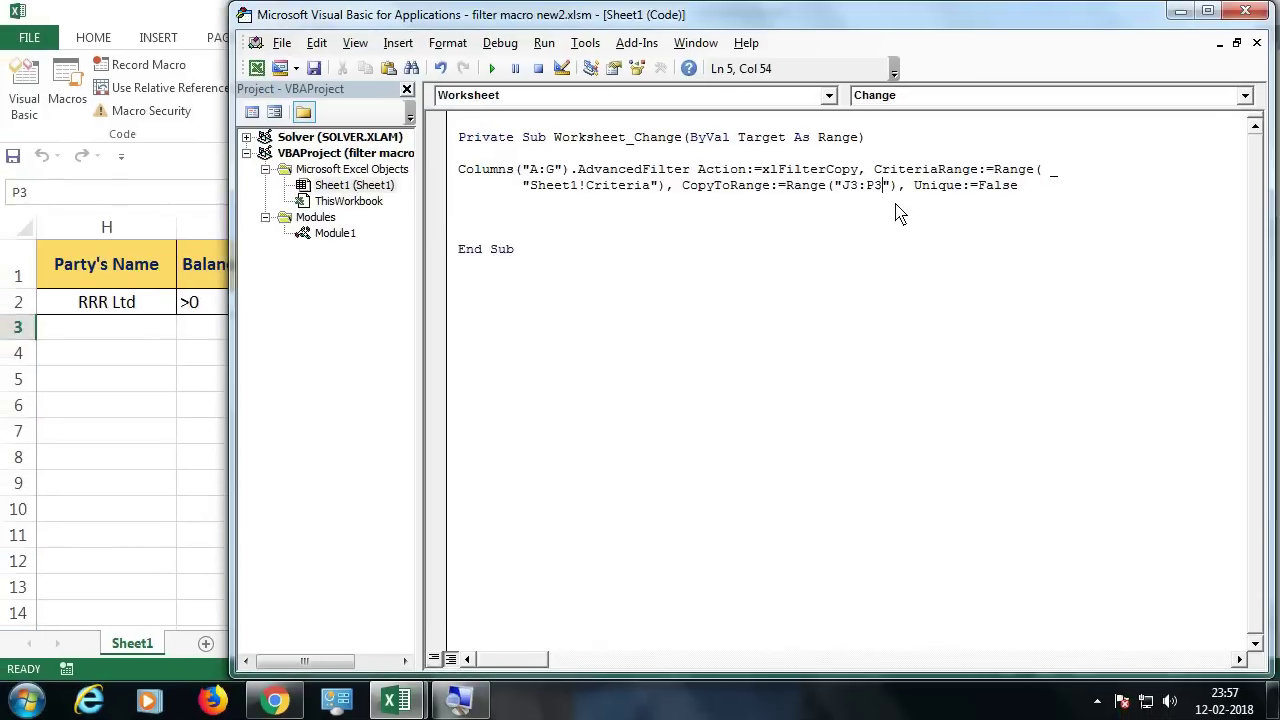
- Return to the sheet, choose XYZ Ltd as the party in J2, and widen column N of the extracted table
{"action": "left_click", "coordinate": [623, 206]}
{"action": "key", "text": "alt+F11"}
{"action": "left_click_drag", "start_coordinate": [200, 306], "coordinate": [128, 306]}
{"action": "left_click_drag", "start_coordinate": [951, 644], "coordinate": [898, 644]}
{"action": "left_click", "coordinate": [648, 302]}
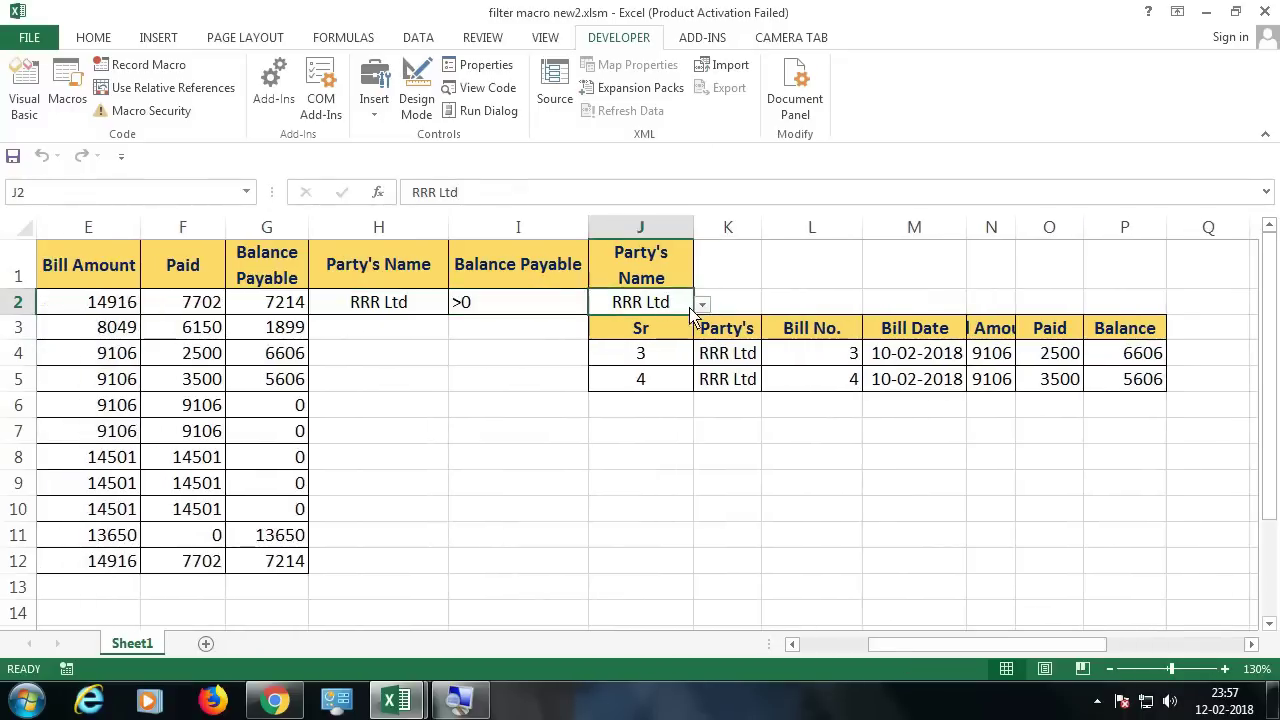
{"action": "left_click", "coordinate": [703, 304]}
{"action": "left_click", "coordinate": [624, 343]}
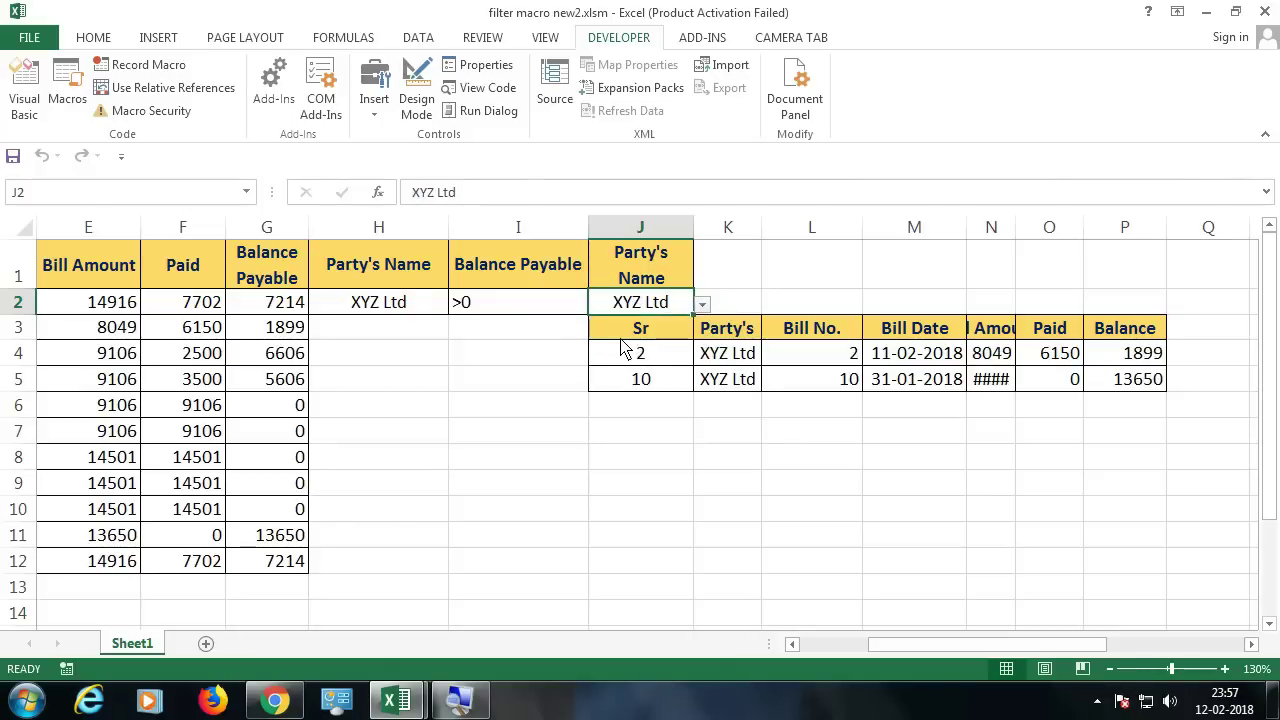
{"action": "left_click_drag", "start_coordinate": [1016, 228], "coordinate": [1088, 235]}
- Compare the extracted bills with the XYZ Ltd rows and their payable balances in the bill table
{"action": "mouse_move", "coordinate": [1195, 365]}
{"action": "left_mouse_down"}
{"action": "mouse_move", "coordinate": [1211, 386]}
{"action": "mouse_move", "coordinate": [1200, 382]}
{"action": "left_mouse_up"}
{"action": "left_click_drag", "start_coordinate": [238, 412], "coordinate": [5, 425]}
{"action": "left_click", "coordinate": [103, 540]}
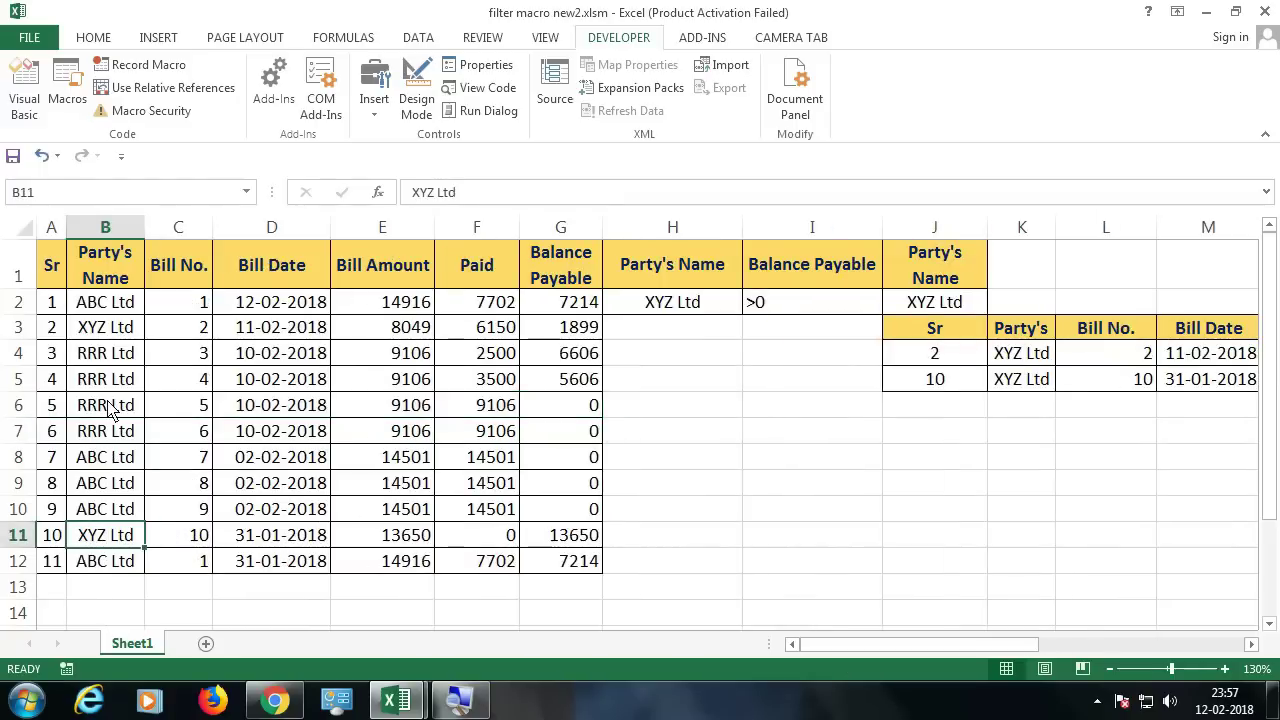
{"action": "left_click", "coordinate": [110, 335]}
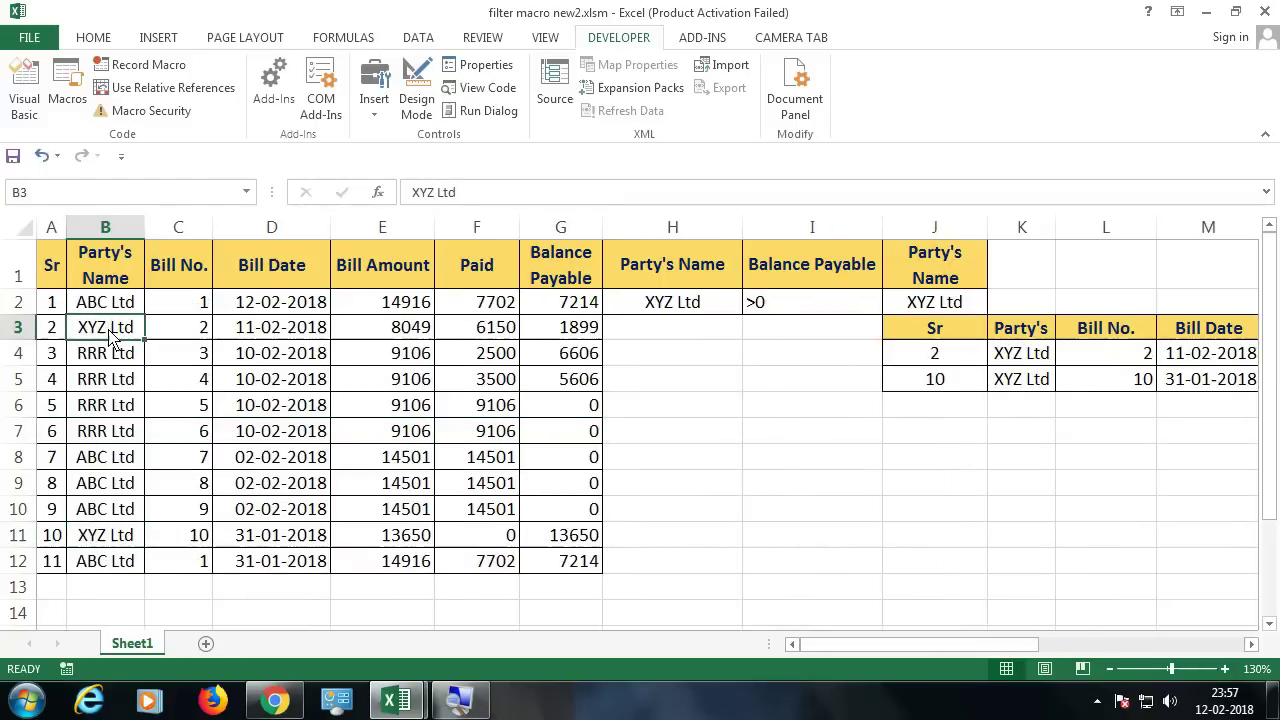
{"action": "left_click", "coordinate": [588, 337]}
{"action": "left_click", "coordinate": [580, 535]}
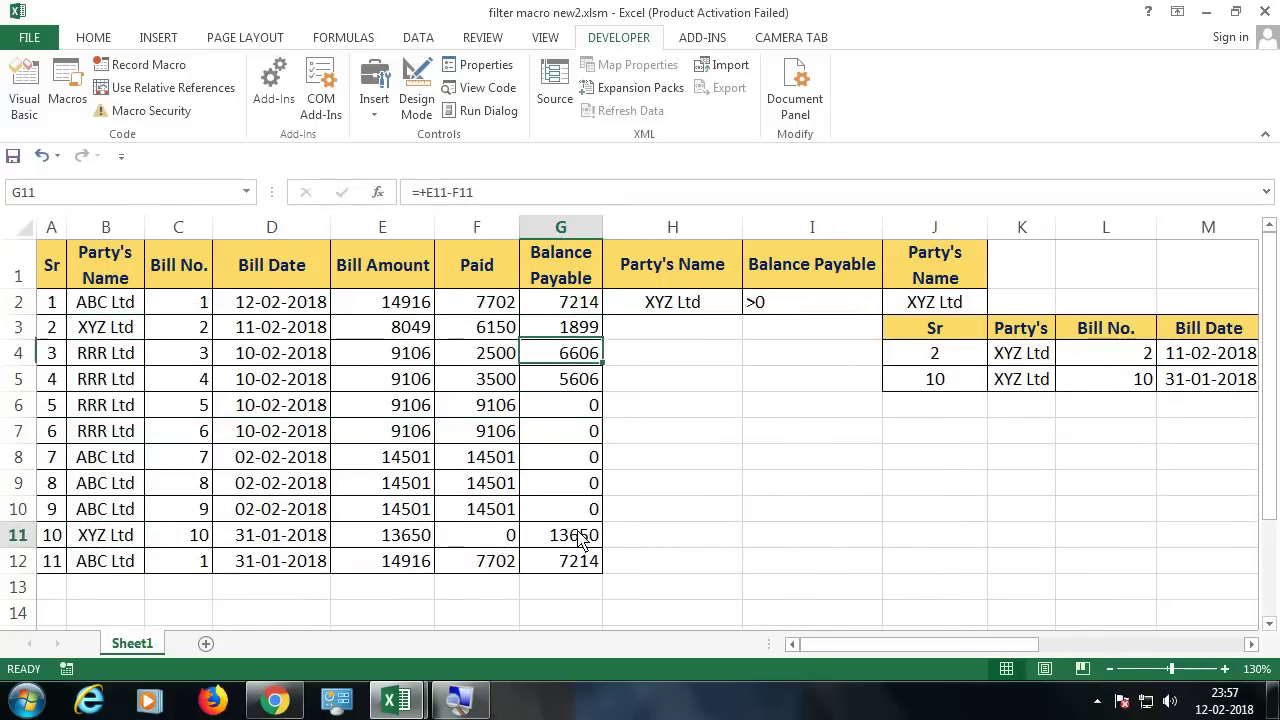
- Test the extraction by choosing ABC Ltd and RRR Ltd in turn as the party in J2
{"action": "left_click", "coordinate": [962, 302]}
{"action": "left_click", "coordinate": [996, 304]}
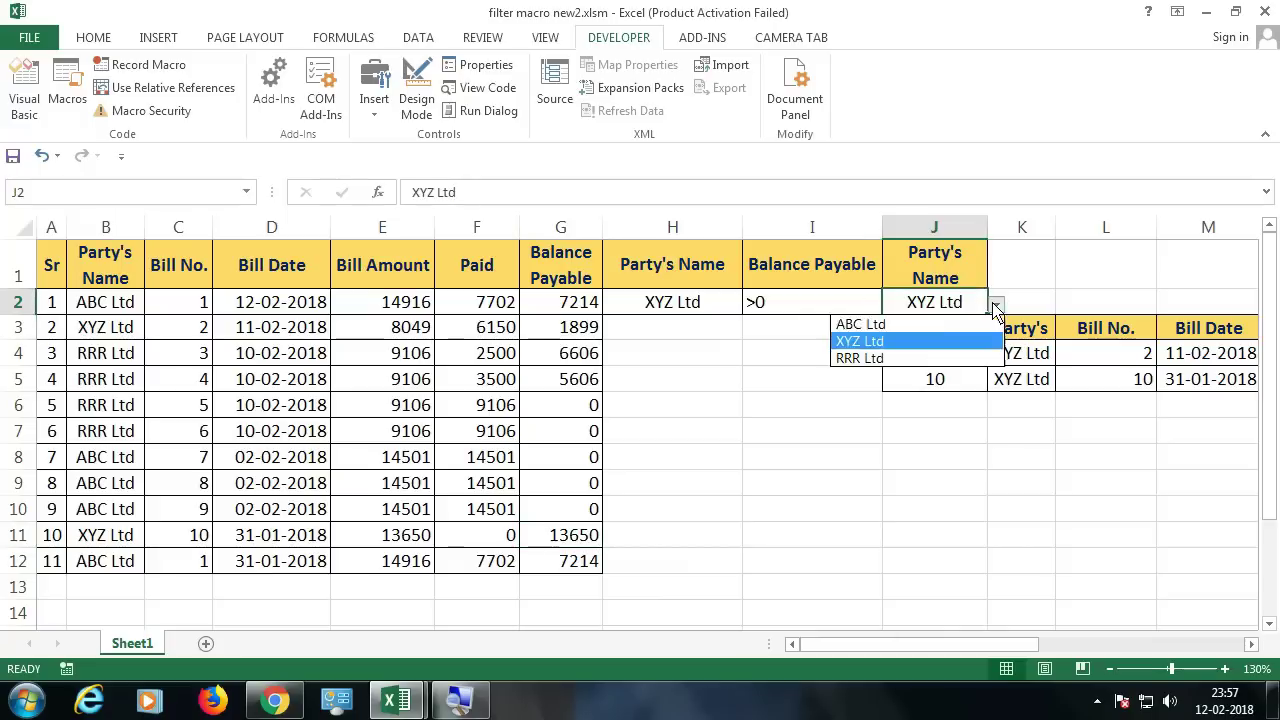
{"action": "left_click", "coordinate": [906, 325]}
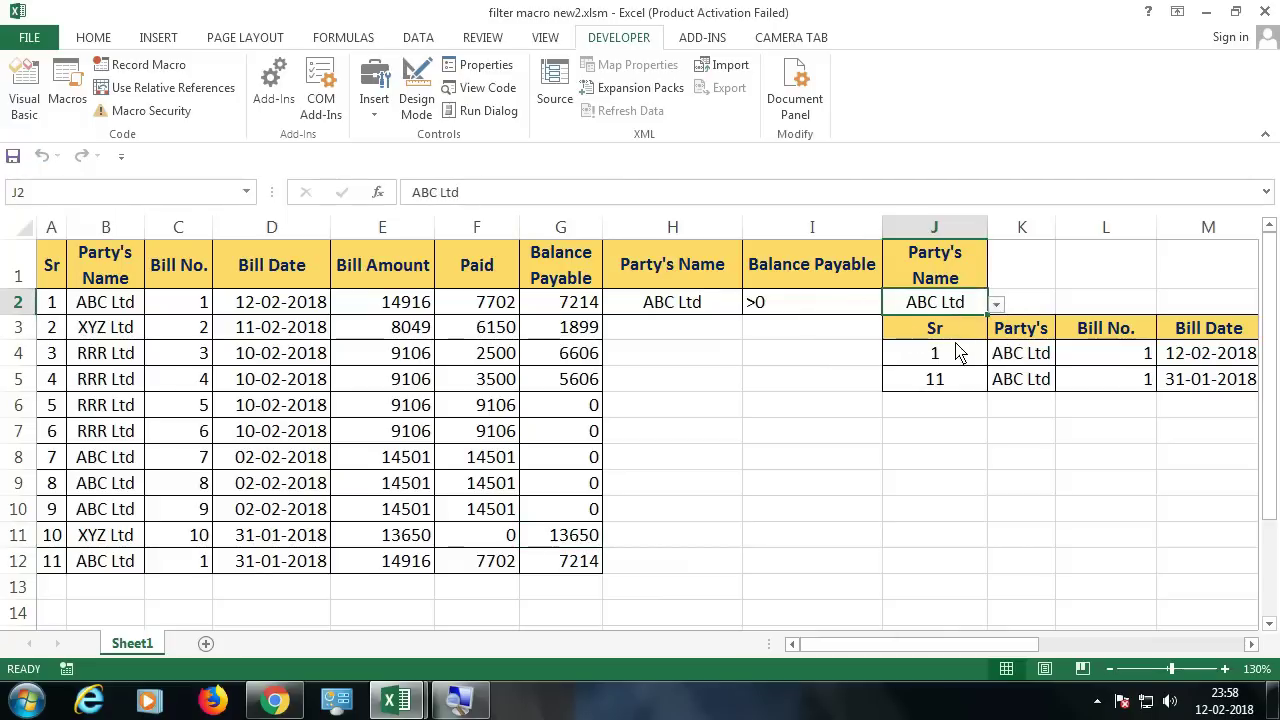
{"action": "left_click", "coordinate": [996, 304]}
{"action": "left_click", "coordinate": [897, 357]}
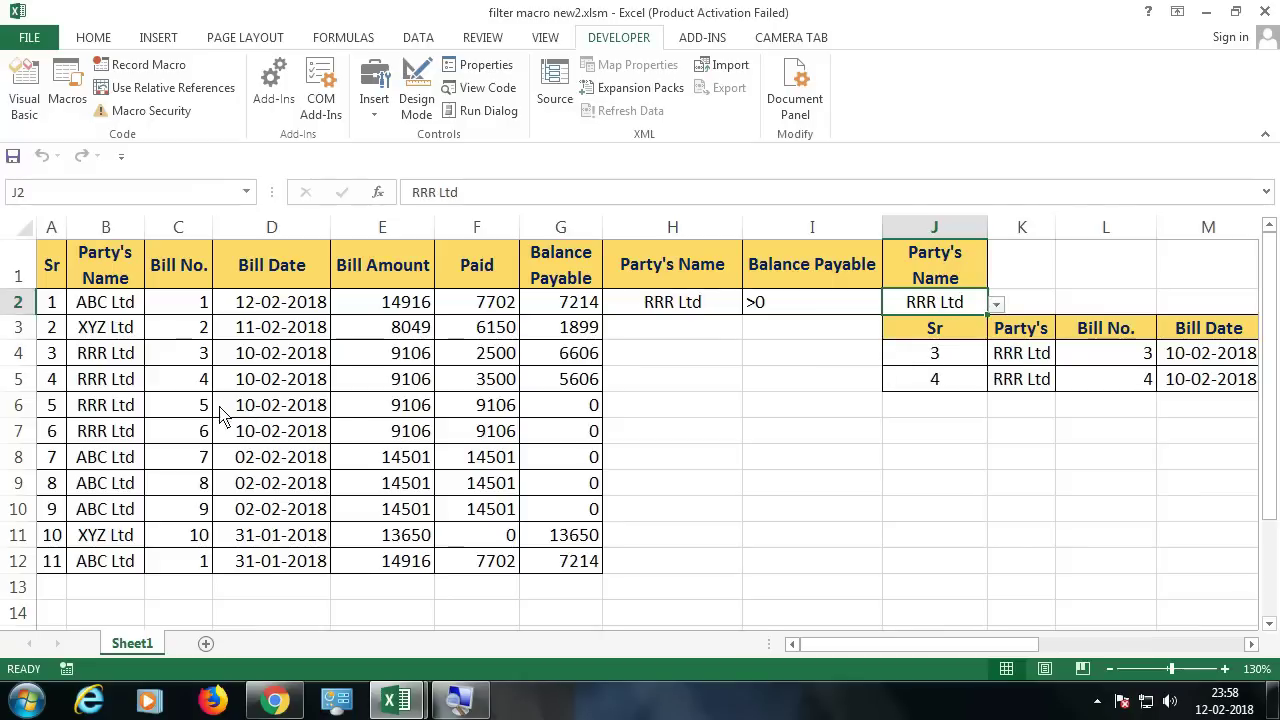
- Set the paid amount of RRR Ltd's bill 5 in F6 to 2500 and check the extracted bill list
{"action": "left_click", "coordinate": [498, 412]}
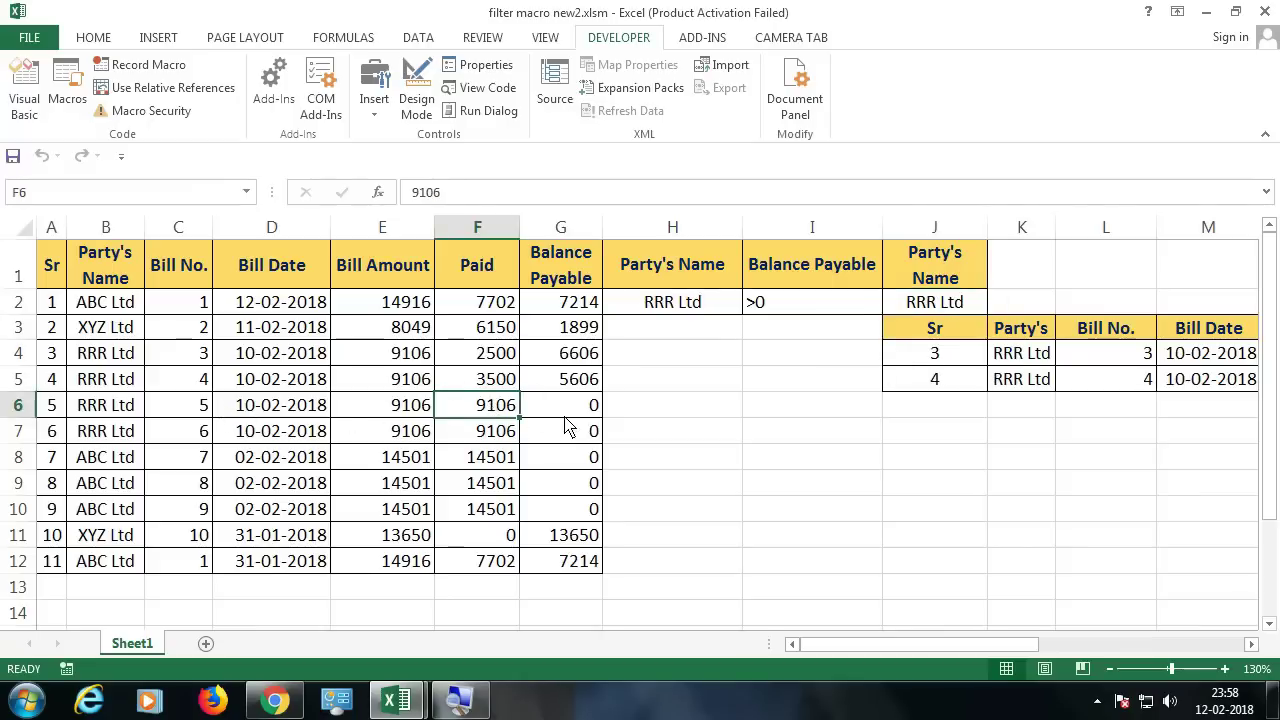
{"action": "type", "text": "2500"}
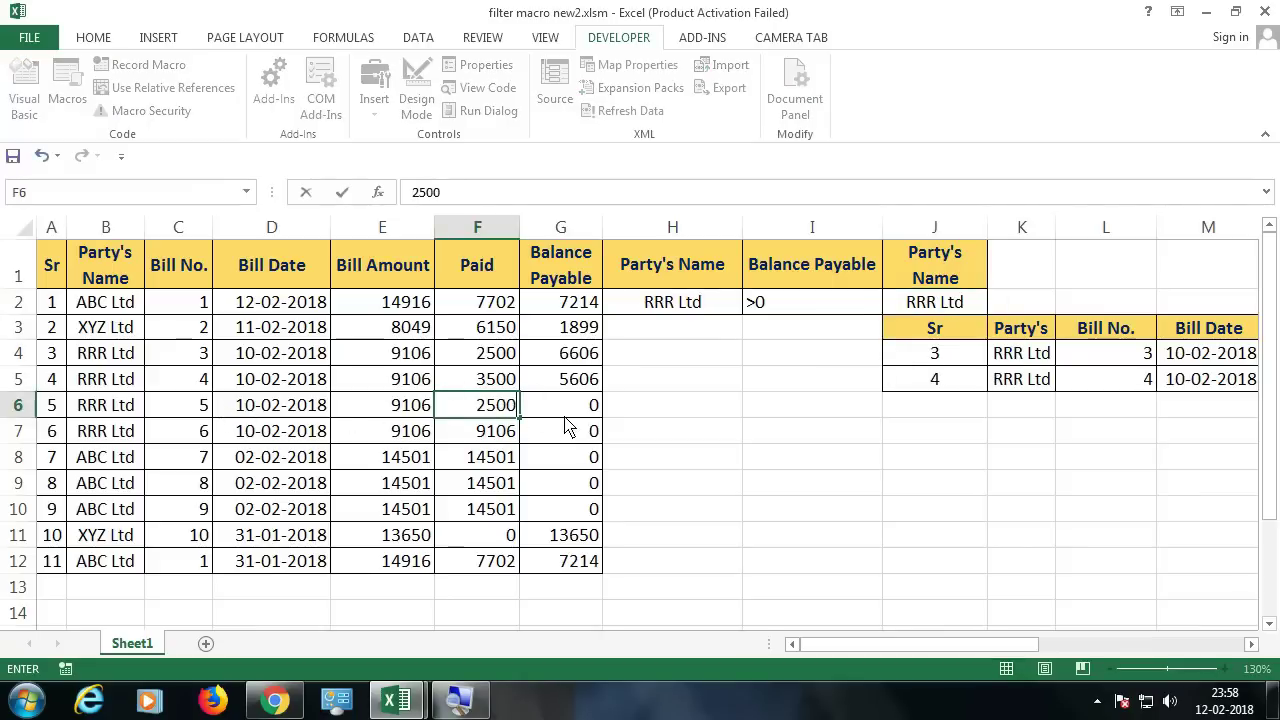
{"action": "key", "text": "Return"}
{"action": "left_click_drag", "start_coordinate": [958, 358], "coordinate": [945, 405]}
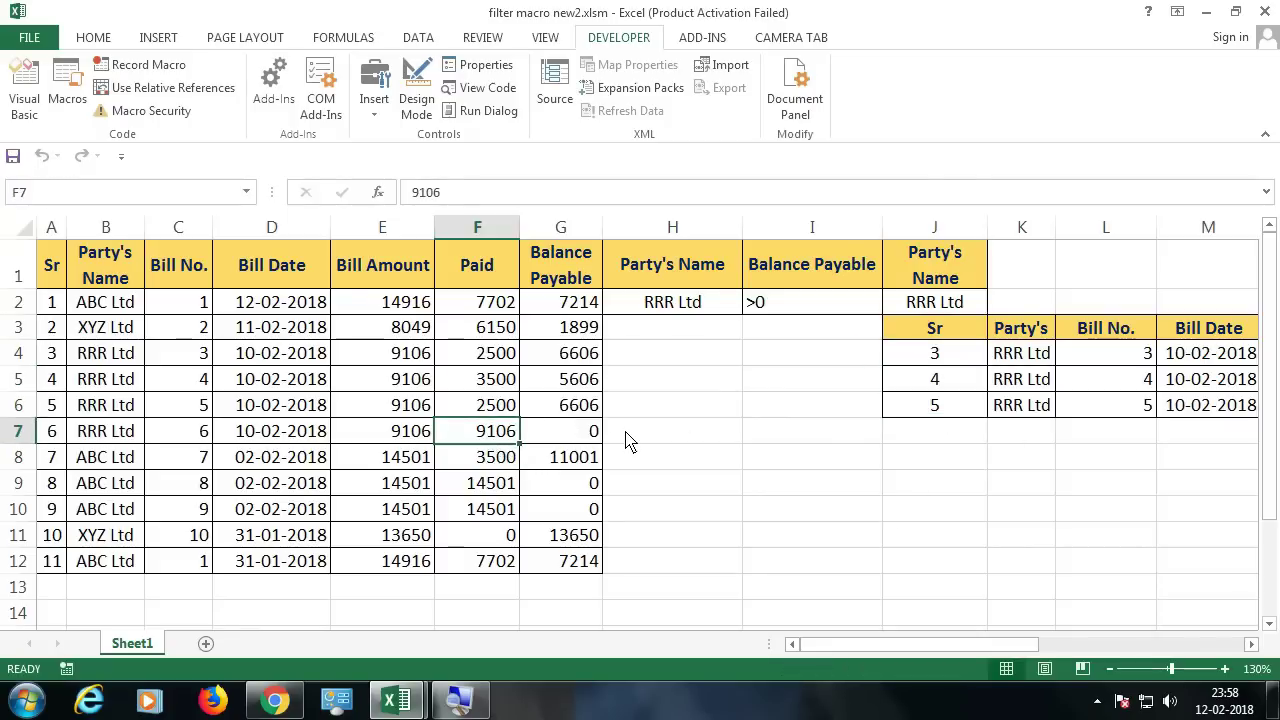
- Set the paid amount of RRR Ltd's bill 6 in F7 to 3500 and check the extracted bill list
{"action": "type", "text": "3500"}
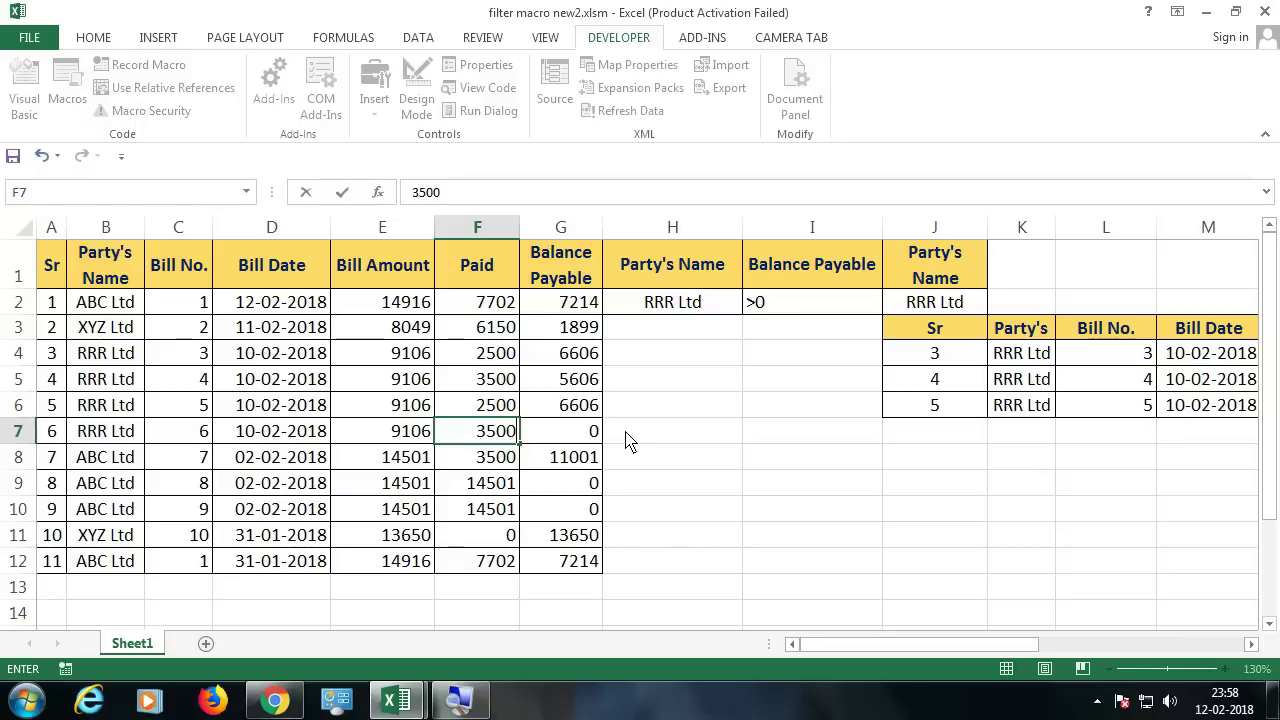
{"action": "key", "text": "Return"}
{"action": "left_click_drag", "start_coordinate": [988, 655], "coordinate": [1088, 654]}
{"action": "left_click_drag", "start_coordinate": [1110, 353], "coordinate": [525, 436]}
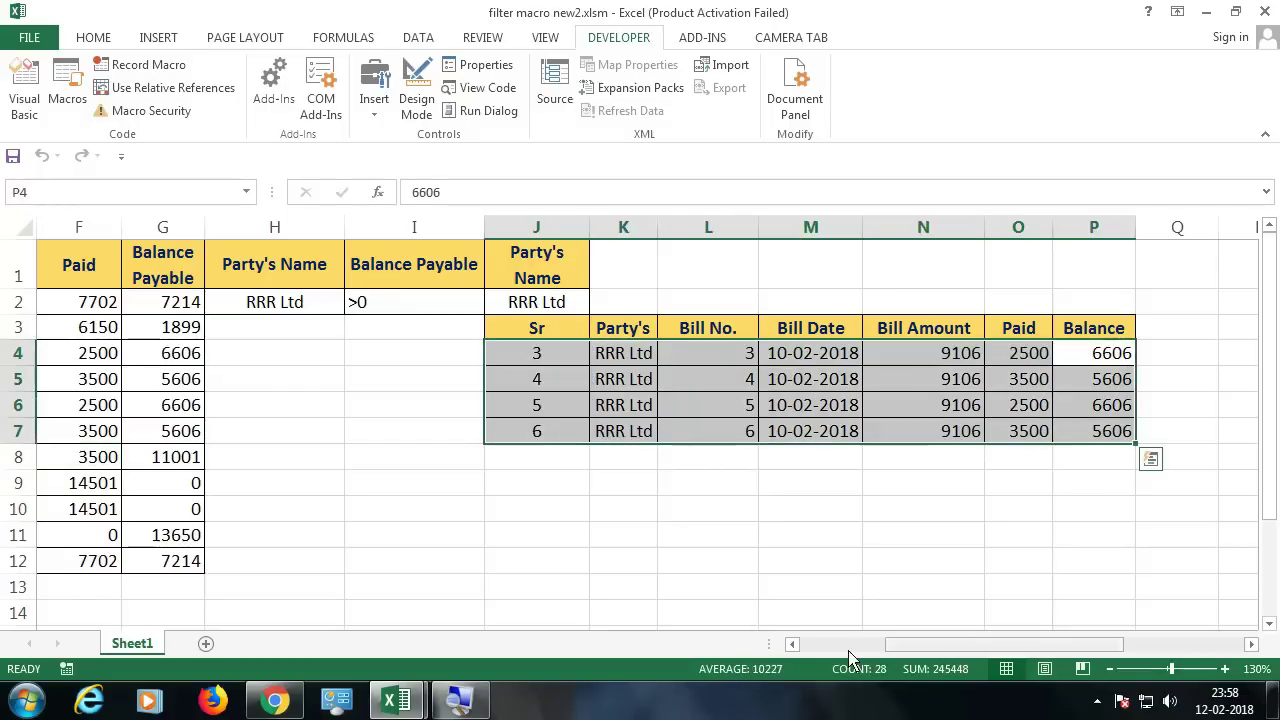
{"action": "left_click", "coordinate": [833, 657]}
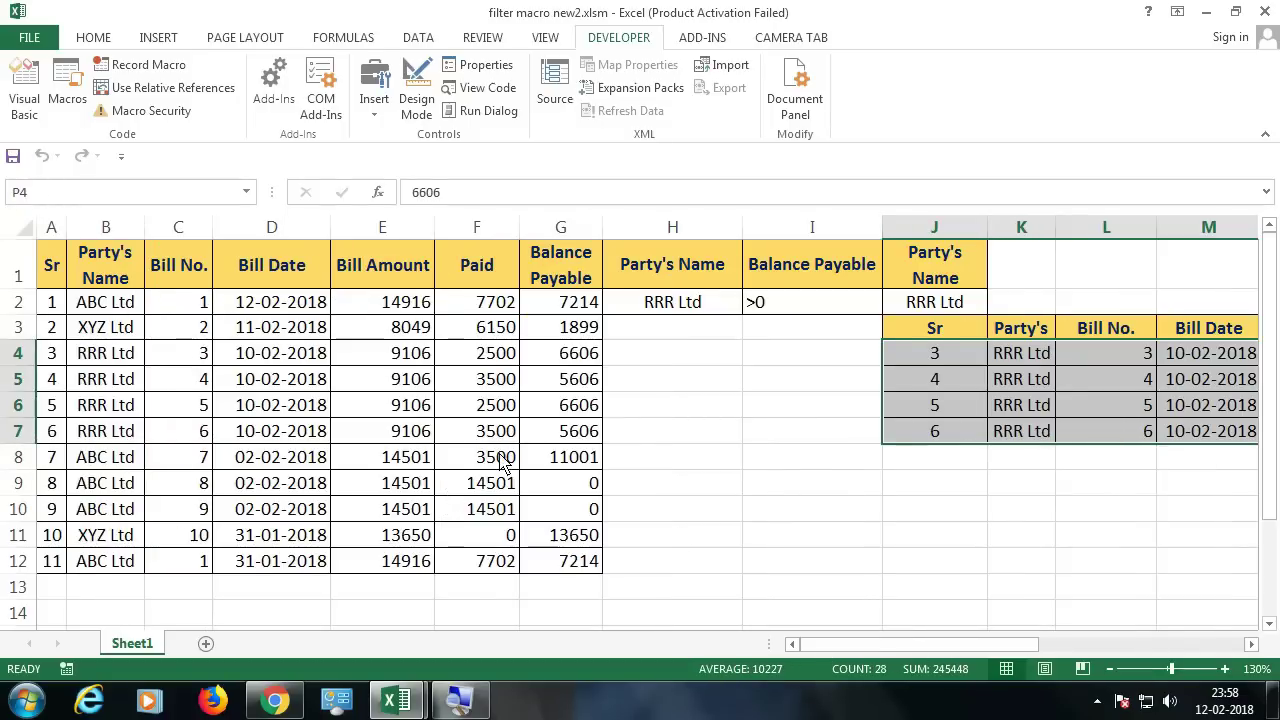
- Choose ABC Ltd as the party in J2, extend the bill table with ABC Ltd rows to Sr 16, and enter 14196 as paid in F12:F16
{"action": "left_click_drag", "start_coordinate": [58, 563], "coordinate": [172, 565]}
{"action": "left_click", "coordinate": [948, 305]}
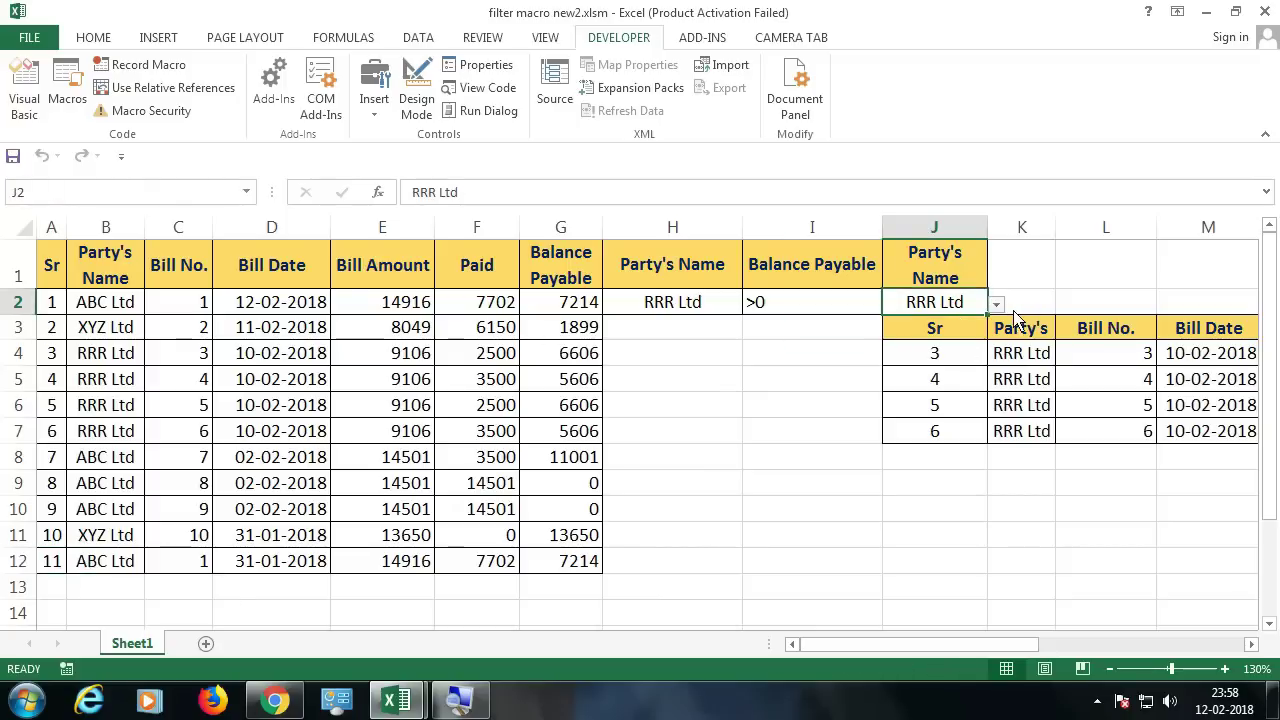
{"action": "left_click", "coordinate": [996, 304]}
{"action": "key", "text": "Escape"}
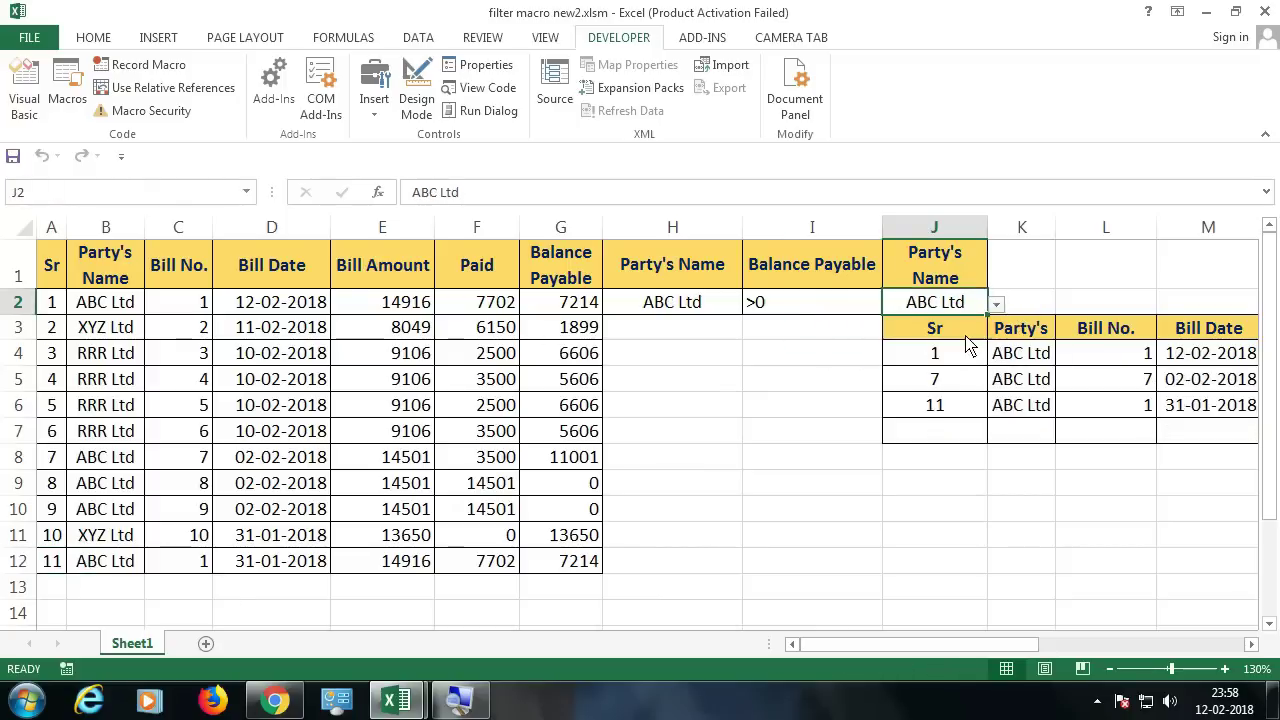
{"action": "left_click_drag", "start_coordinate": [44, 561], "coordinate": [629, 578]}
{"action": "scroll", "coordinate": [960, 488], "scroll_direction": "up", "scroll_amount": 1}
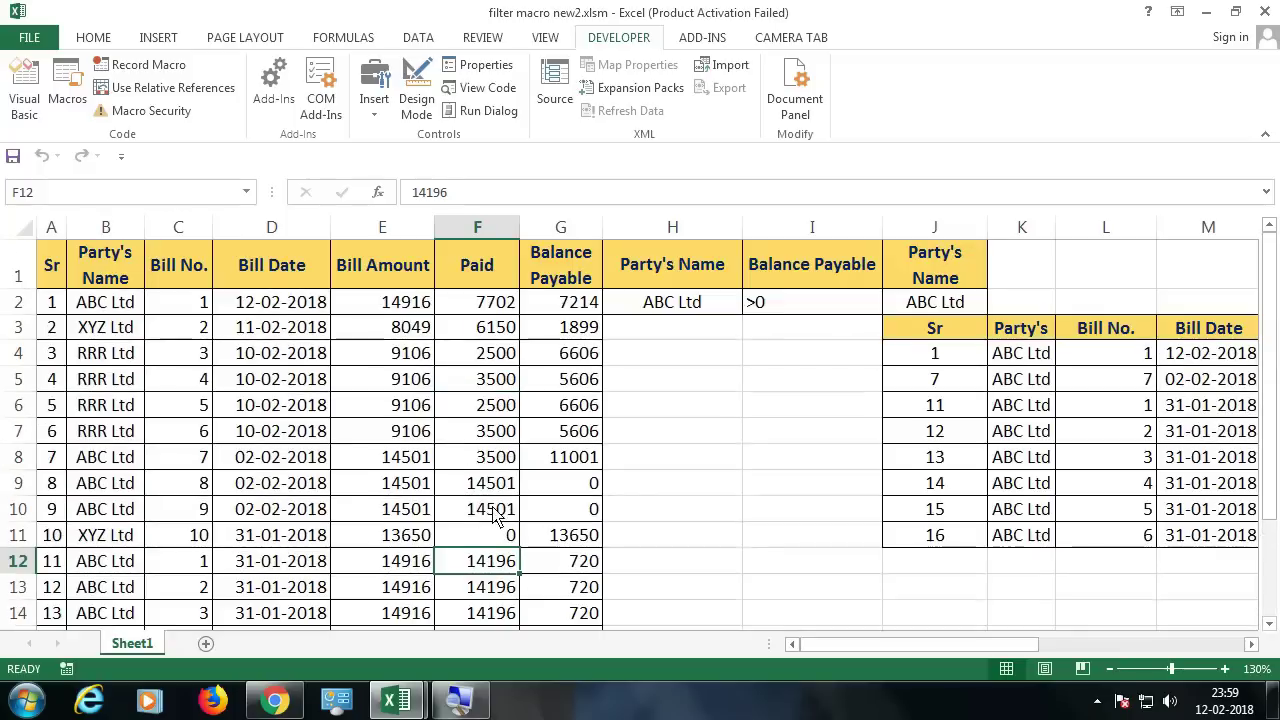
- Set the paid amount of ABC Ltd's first bill in F2 to 14916 and check the extracted list
{"action": "left_click", "coordinate": [500, 382]}
{"action": "left_click", "coordinate": [500, 354]}
{"action": "left_click", "coordinate": [508, 304]}
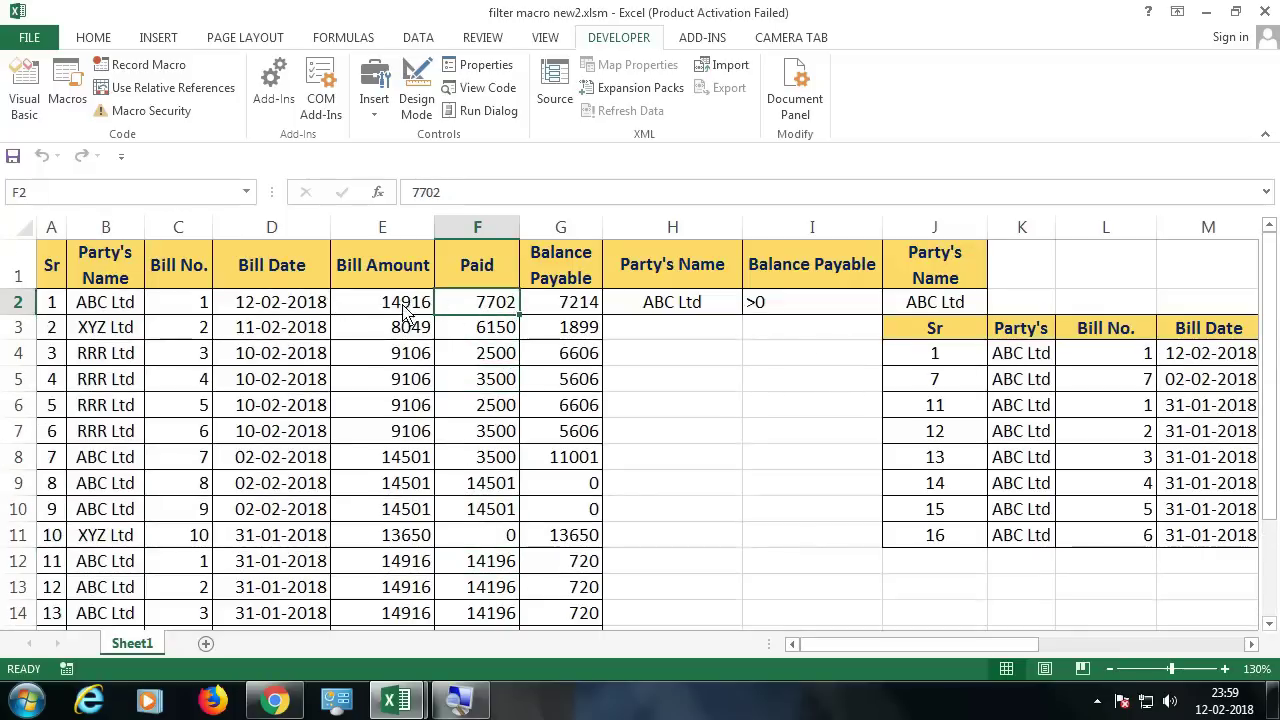
{"action": "type", "text": "14"}
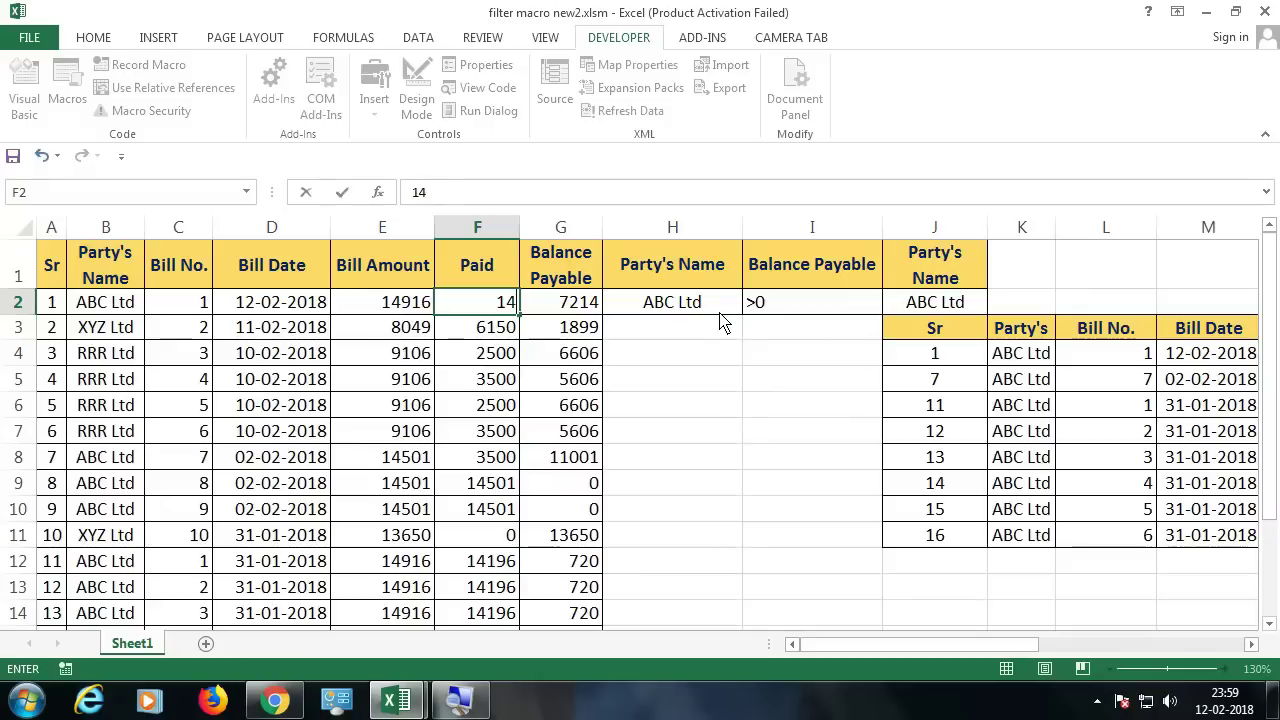
{"action": "type", "text": "916"}
{"action": "key", "text": "Return"}
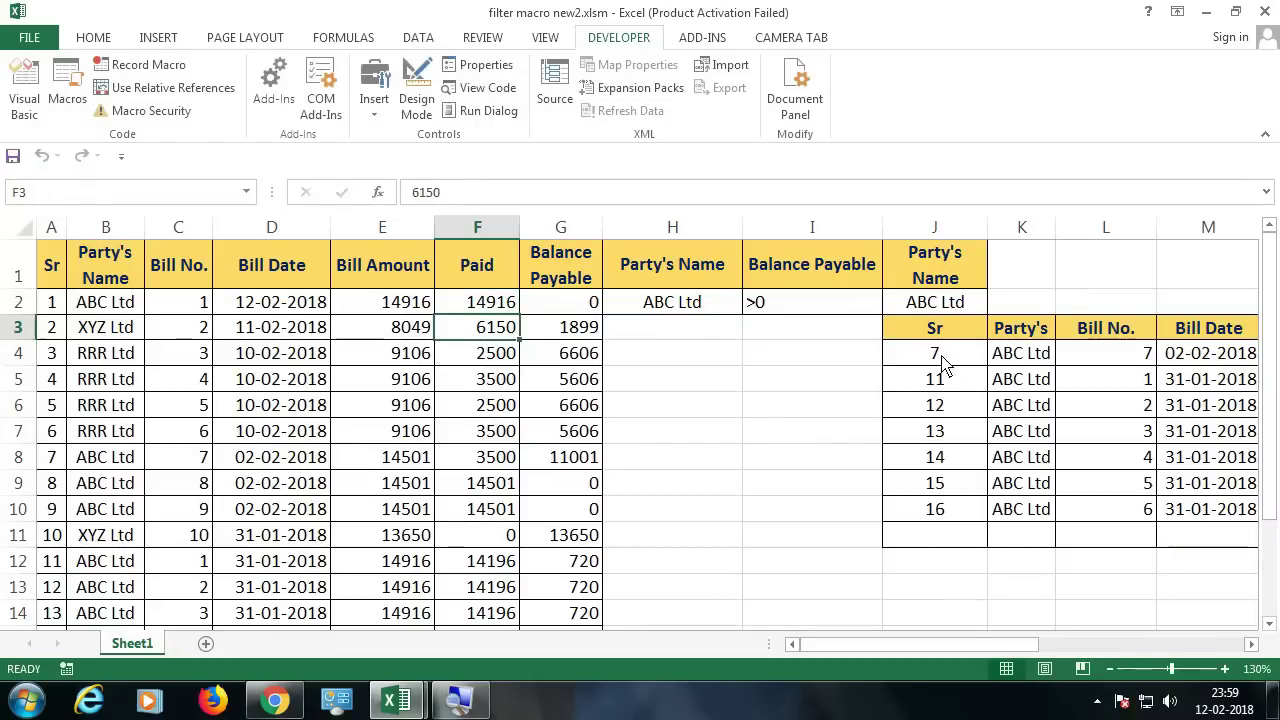
{"action": "left_click_drag", "start_coordinate": [942, 362], "coordinate": [1100, 363]}
- Set the paid amount in F2 to 2500 and review the extracted ABC Ltd bills
{"action": "left_click", "coordinate": [505, 310]}
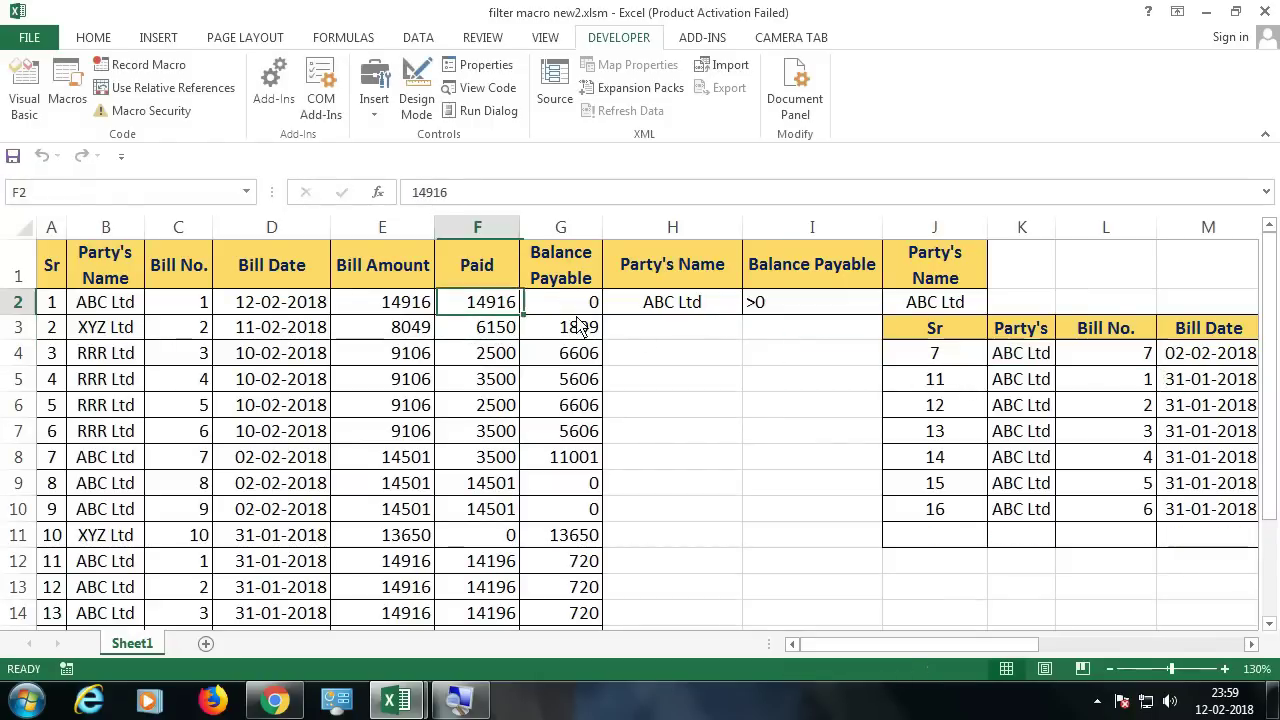
{"action": "type", "text": "2500"}
{"action": "key", "text": "Return"}
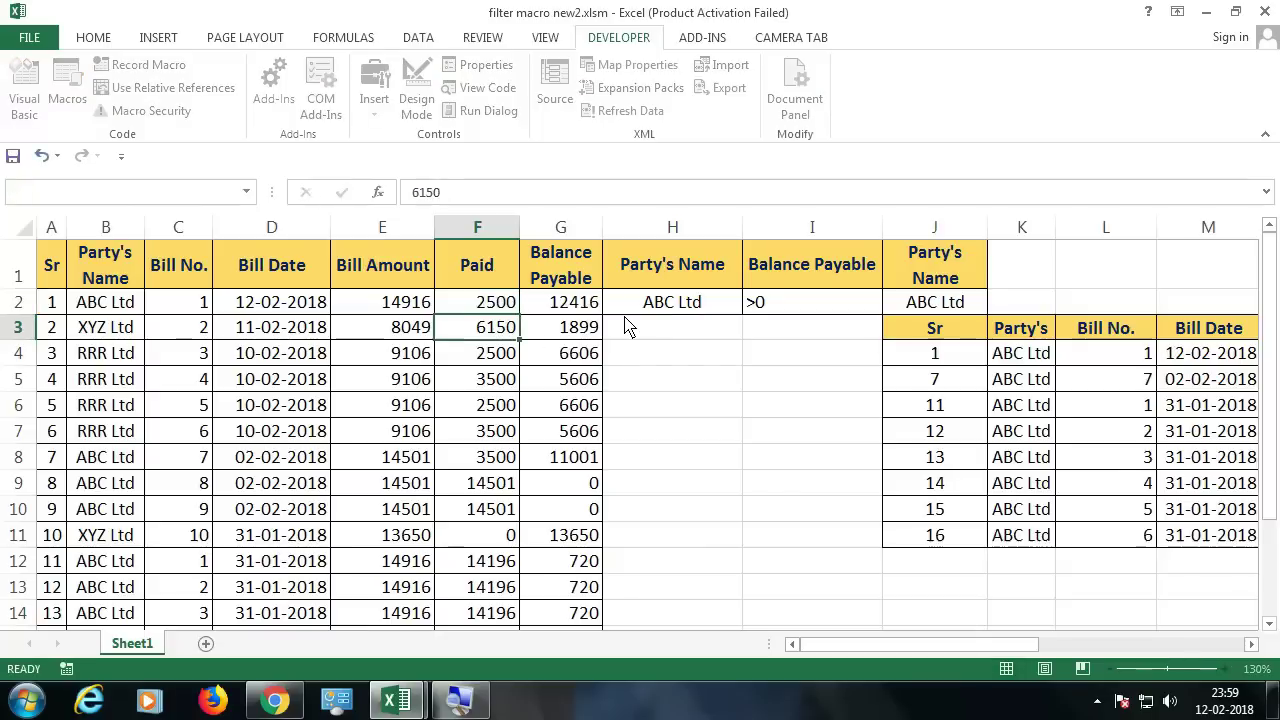
{"action": "left_click_drag", "start_coordinate": [966, 367], "coordinate": [1110, 541]}
- Test the extraction by choosing XYZ Ltd, RRR Ltd and ABC Ltd in turn as the party in J2
{"action": "left_click", "coordinate": [565, 302]}
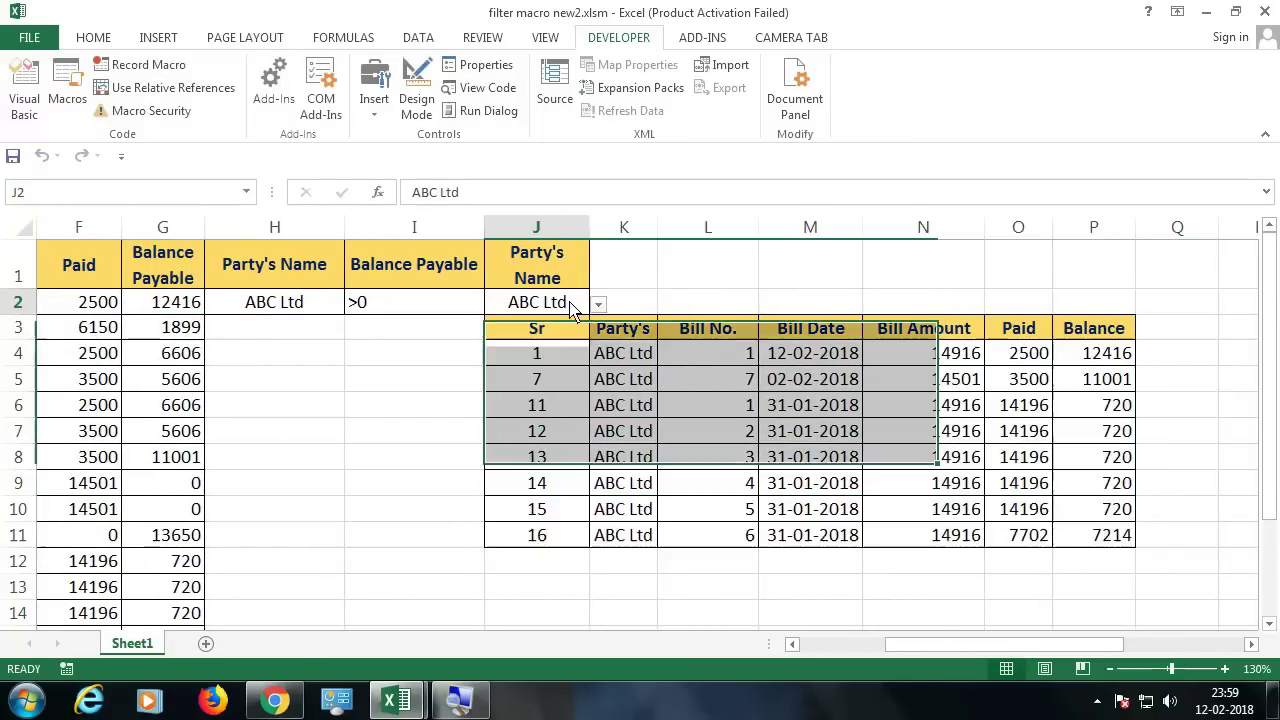
{"action": "left_click", "coordinate": [598, 304]}
{"action": "left_click", "coordinate": [515, 341]}
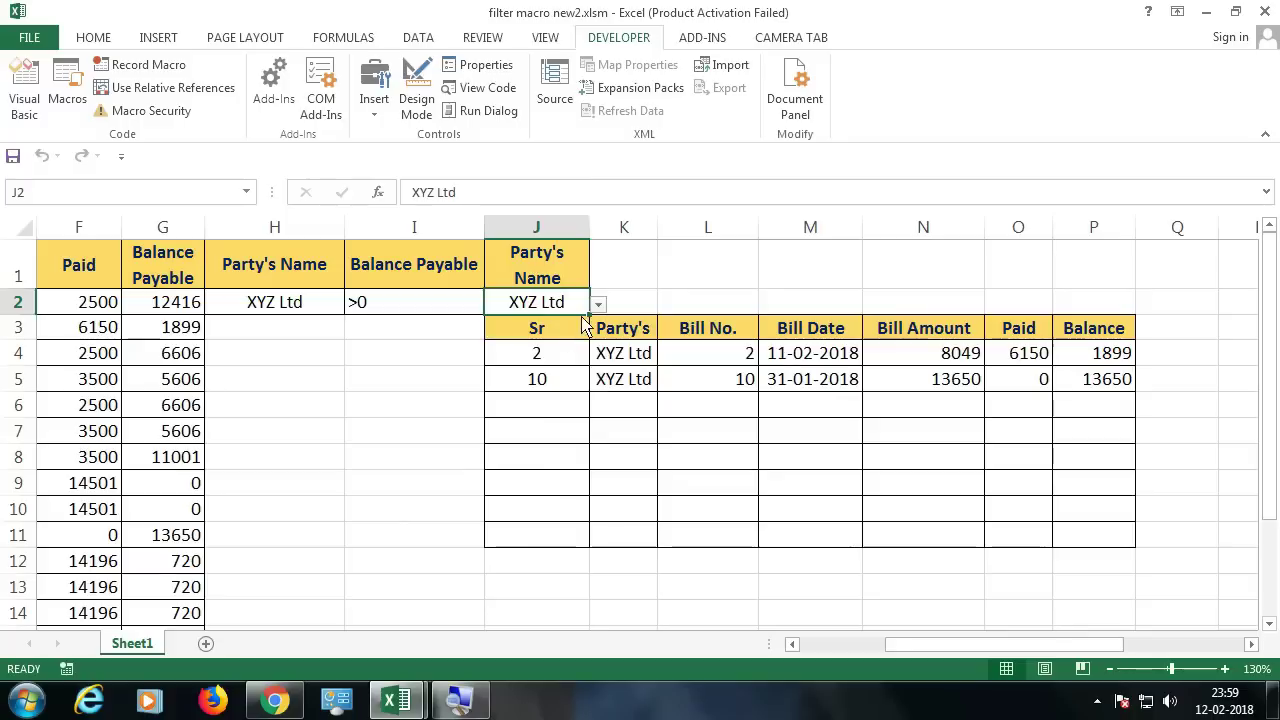
{"action": "left_click", "coordinate": [598, 304]}
{"action": "left_click", "coordinate": [515, 358]}
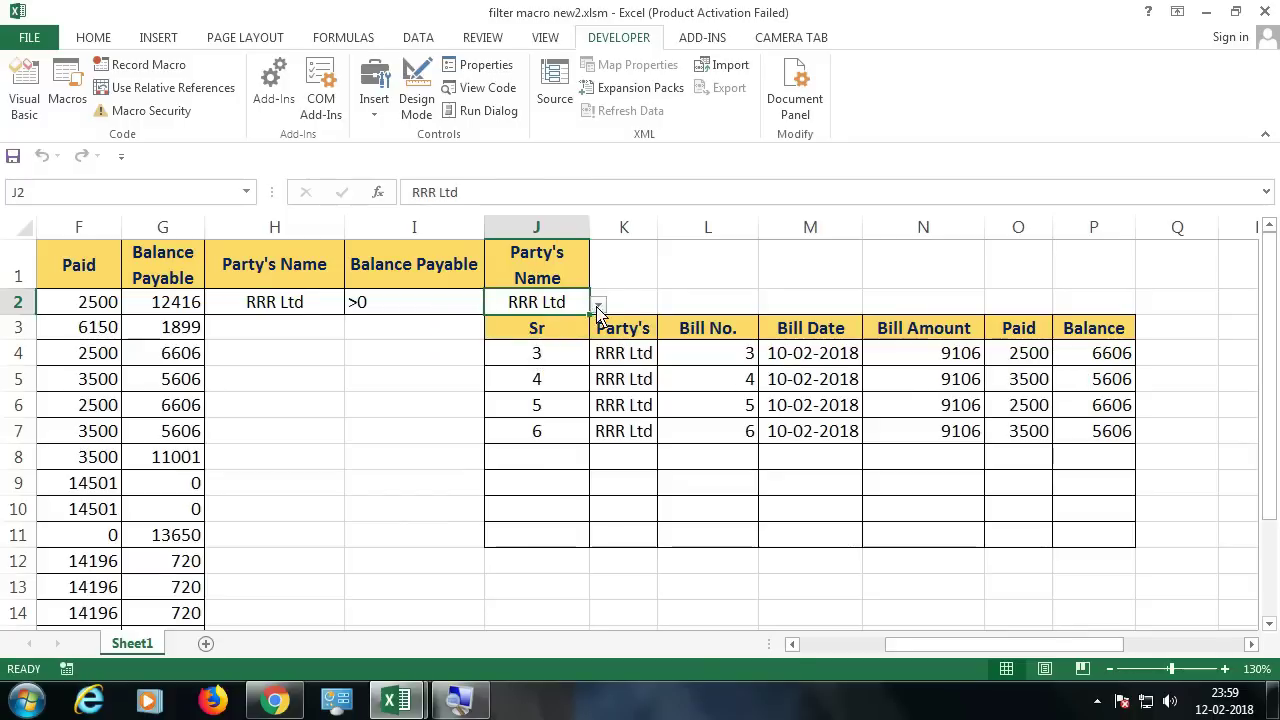
{"action": "left_click", "coordinate": [598, 304]}
{"action": "left_click", "coordinate": [462, 324]}
- Fill the last ABC Ltd bill in row 17 down to row 21 to add more bills to the table
{"action": "left_click_drag", "start_coordinate": [352, 462], "coordinate": [38, 470]}
{"action": "scroll", "coordinate": [259, 543], "scroll_direction": "down", "scroll_amount": 1}
{"action": "scroll", "coordinate": [259, 543], "scroll_direction": "down", "scroll_amount": 2}
{"action": "left_click_drag", "start_coordinate": [52, 515], "coordinate": [617, 565]}
{"action": "scroll", "coordinate": [837, 491], "scroll_direction": "up", "scroll_amount": 2}
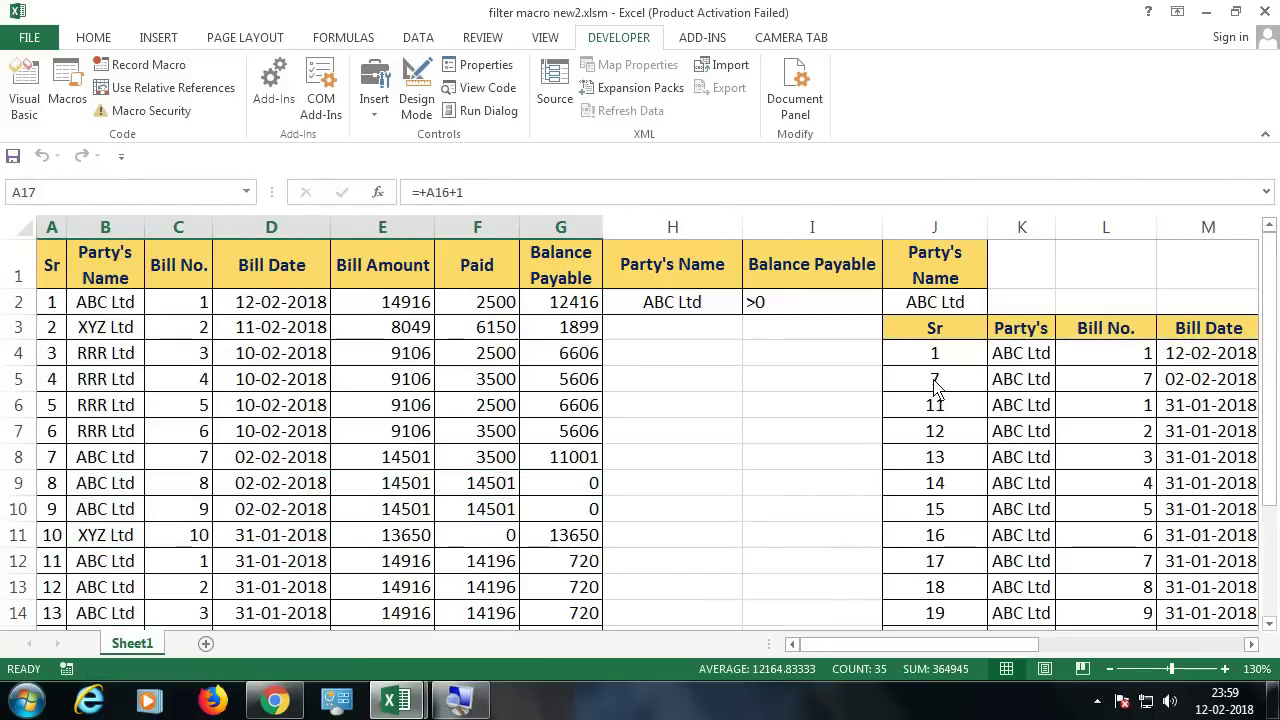
- Hide the criteria columns H and I between the bill table and the extracted list
{"action": "left_click", "coordinate": [958, 306]}
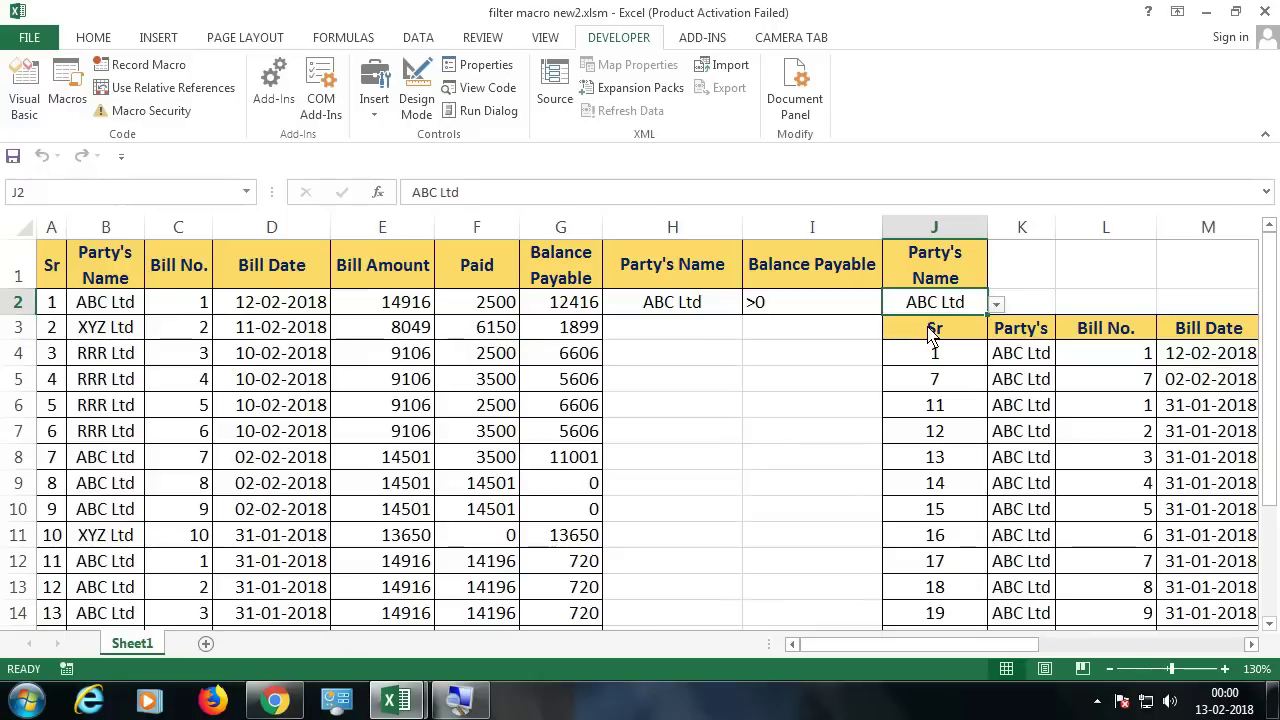
{"action": "left_click_drag", "start_coordinate": [812, 228], "coordinate": [680, 228]}
{"action": "right_click", "coordinate": [694, 229]}
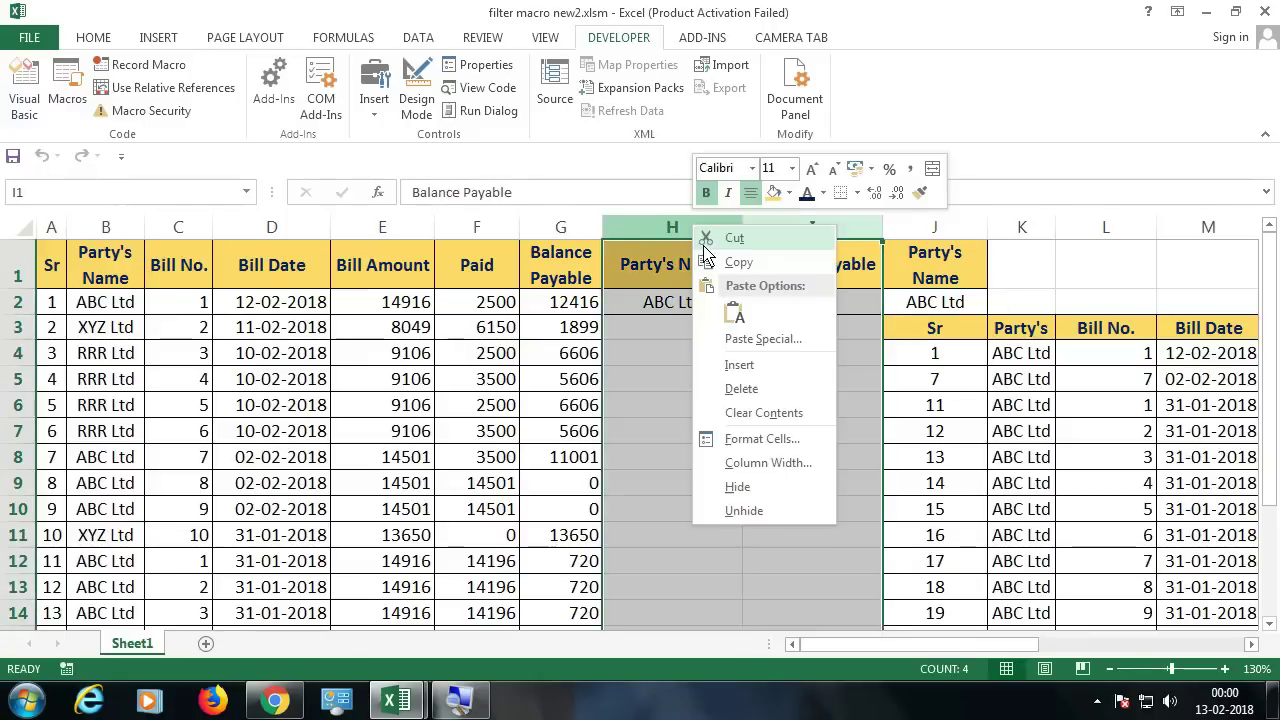
{"action": "left_click", "coordinate": [740, 487]}
- With the criteria columns hidden, choose XYZ Ltd, RRR Ltd, ABC Ltd and XYZ Ltd again in J2 to test the extraction
{"action": "left_click", "coordinate": [690, 303]}
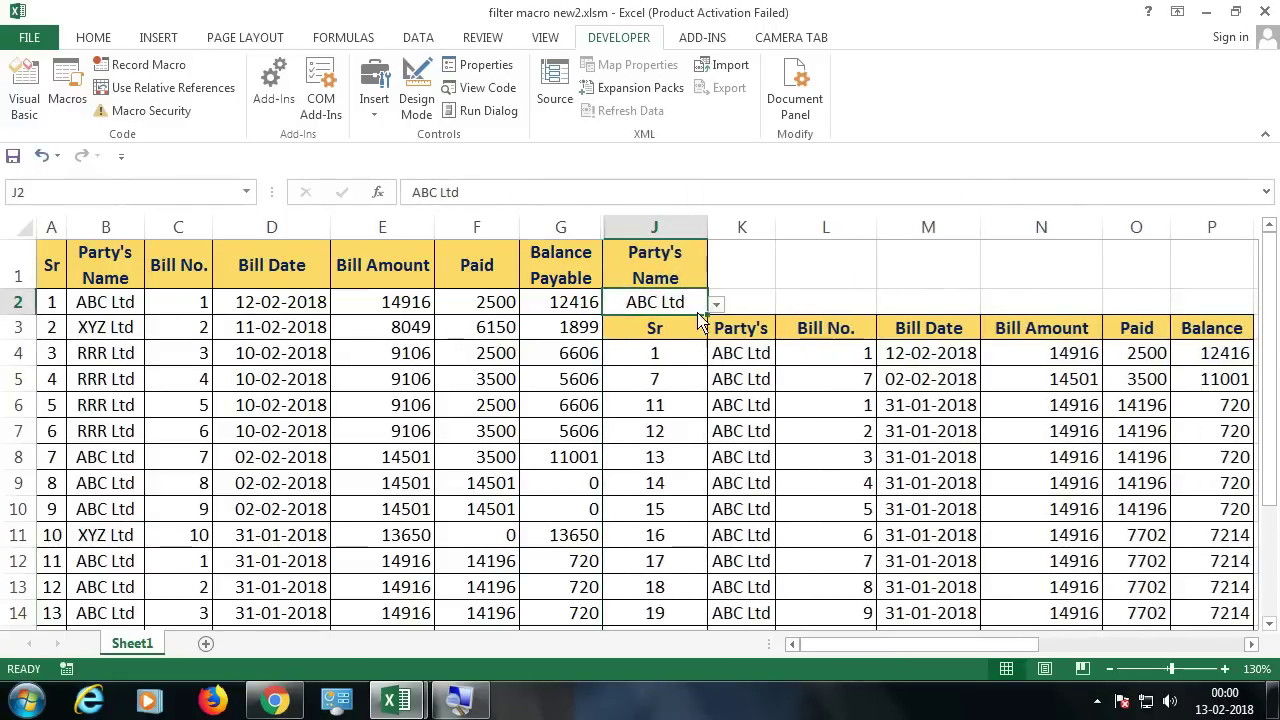
{"action": "left_click", "coordinate": [716, 303]}
{"action": "left_click", "coordinate": [620, 345]}
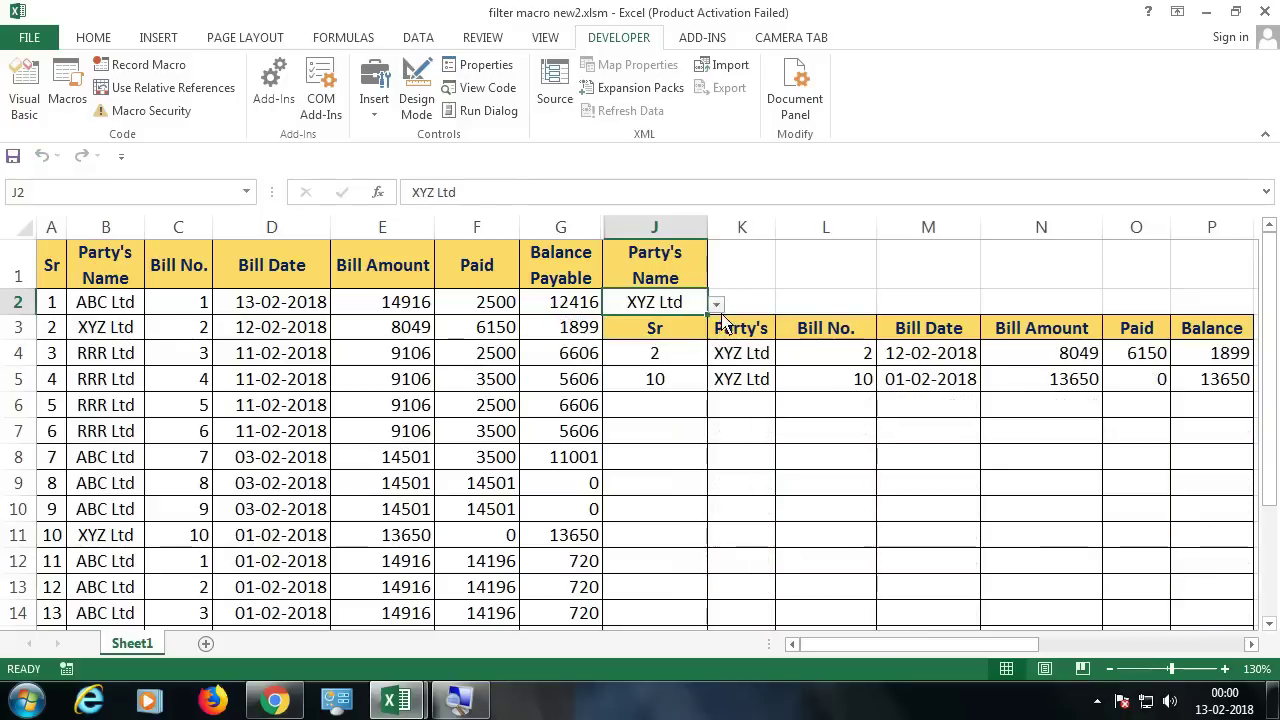
{"action": "left_click", "coordinate": [716, 303]}
{"action": "left_click", "coordinate": [616, 358]}
{"action": "left_click", "coordinate": [716, 303]}
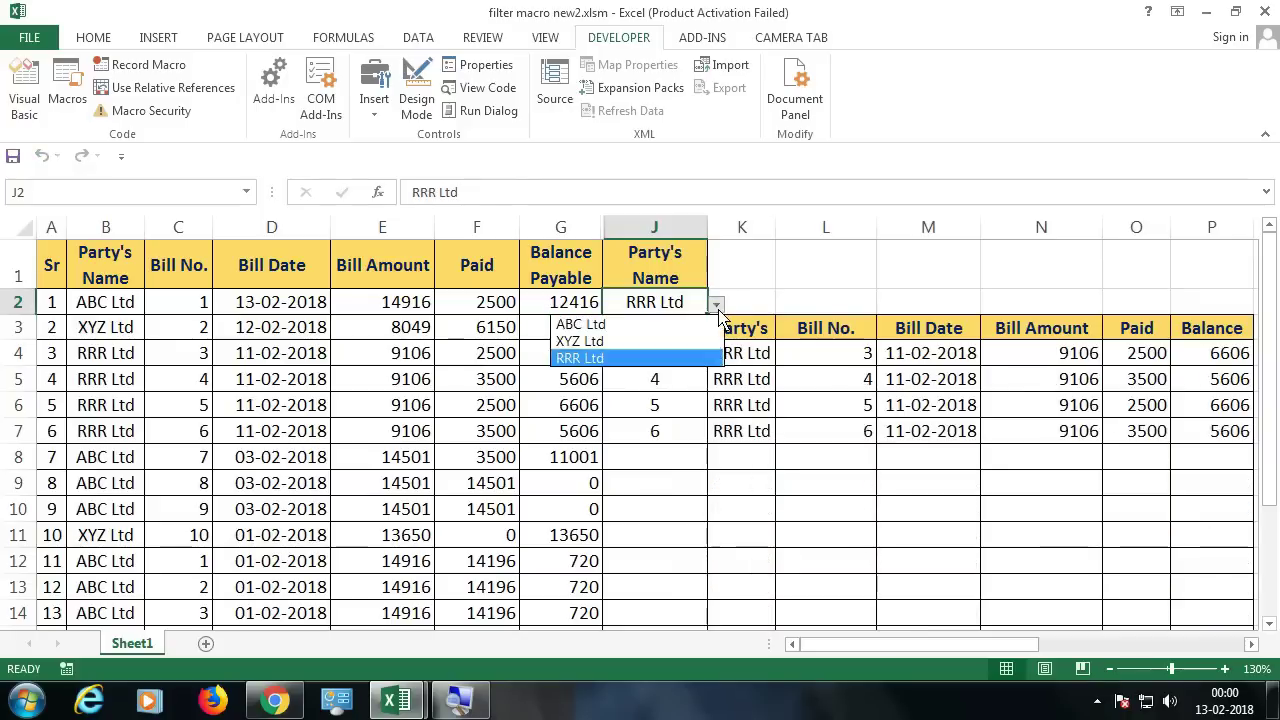
{"action": "left_click", "coordinate": [620, 325]}
{"action": "left_click", "coordinate": [716, 303]}
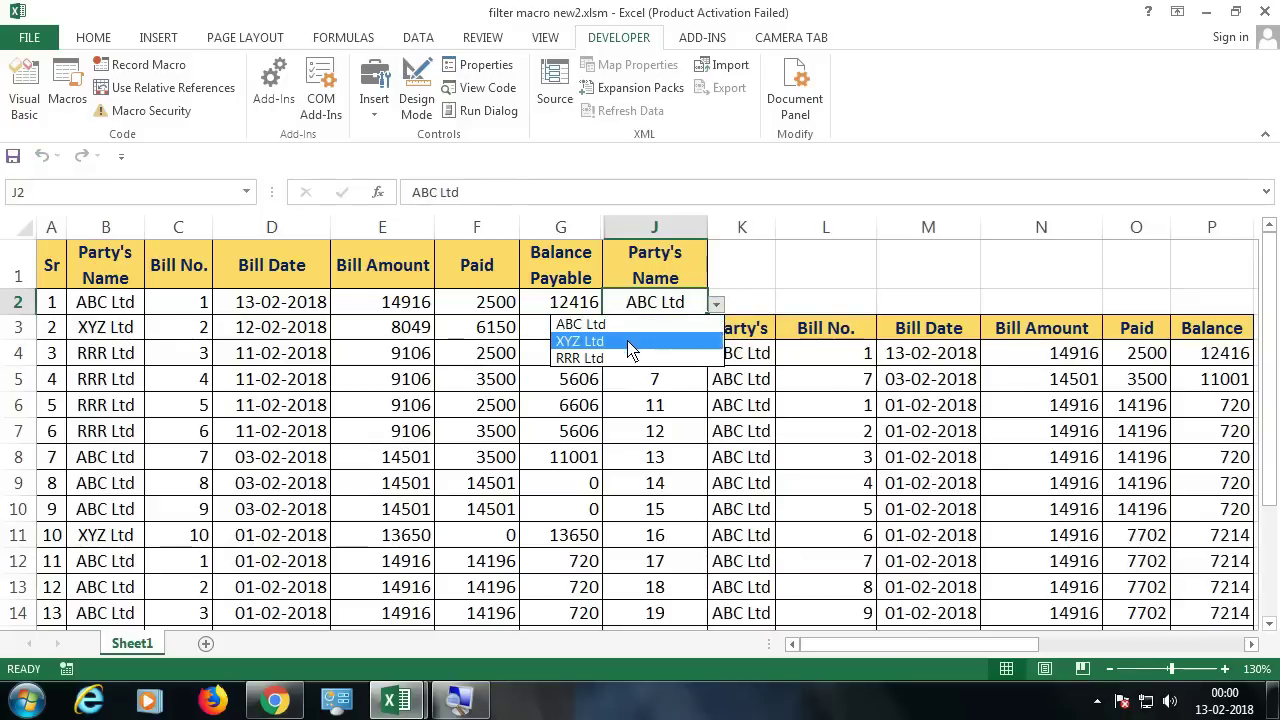
{"action": "left_click", "coordinate": [630, 345]}
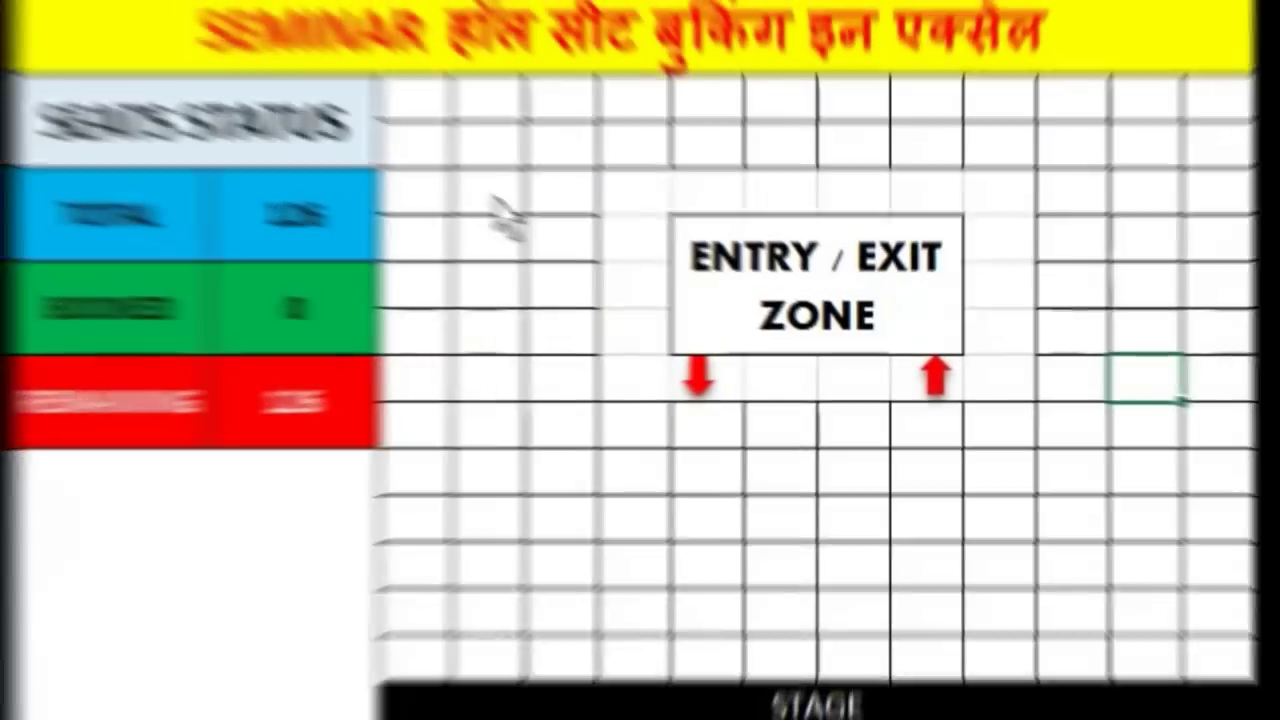
- In the seminar hall seat booking sheet, book several scattered seats and nine adjacent seats in the fourth row from the stage
{"action": "left_click", "coordinate": [493, 199]}
{"action": "left_click", "coordinate": [500, 335]}
{"action": "left_click_drag", "start_coordinate": [498, 518], "coordinate": [1072, 518]}
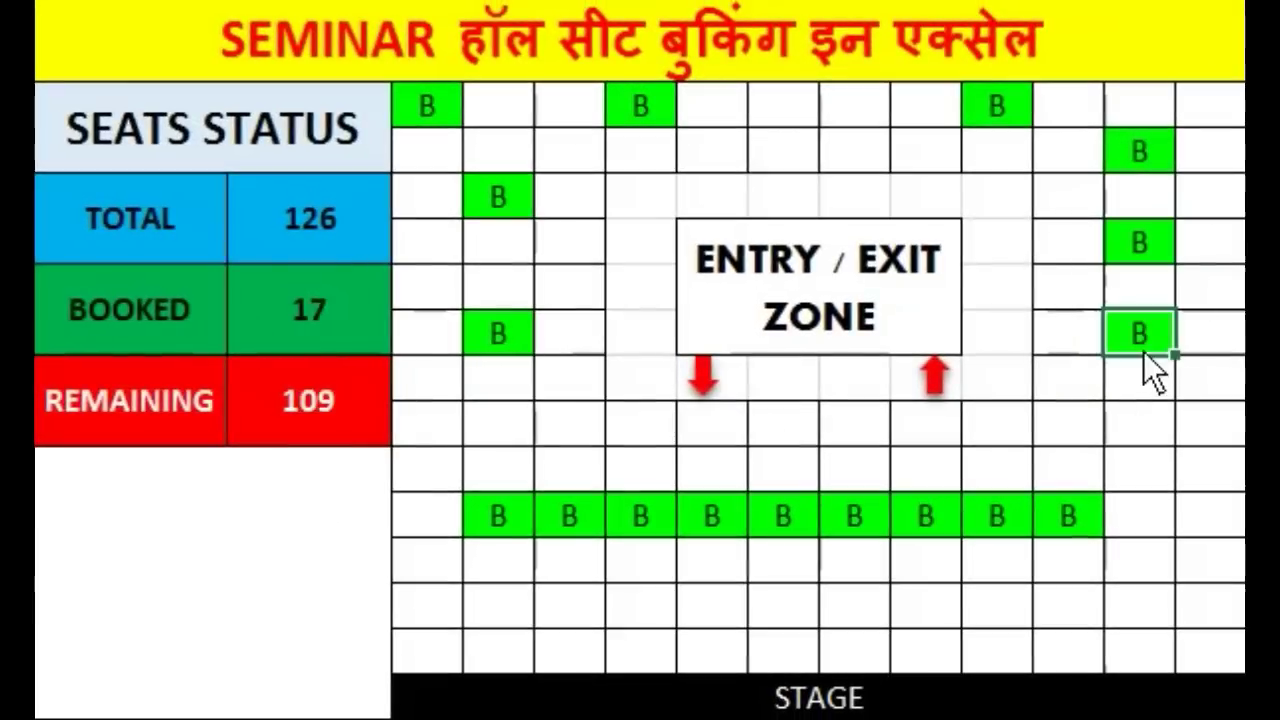
{"action": "left_click", "coordinate": [441, 436]}
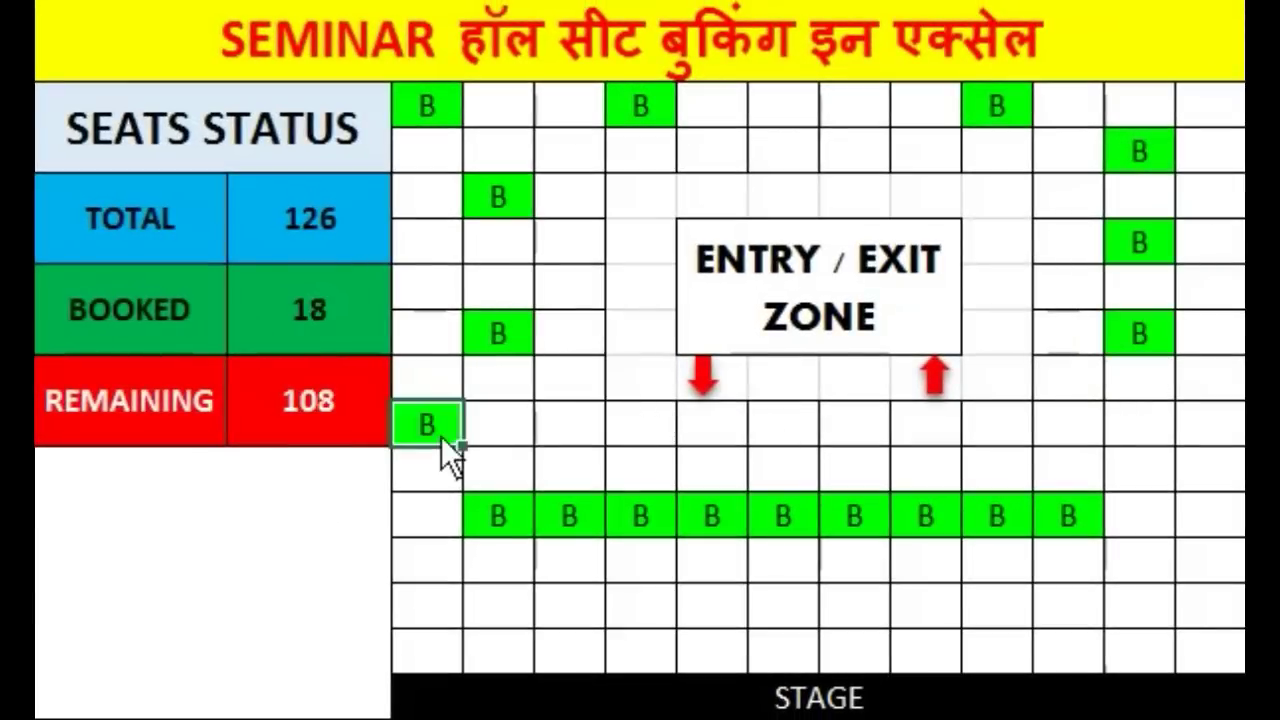
{"action": "left_click", "coordinate": [441, 292]}
{"action": "left_click", "coordinate": [628, 436]}
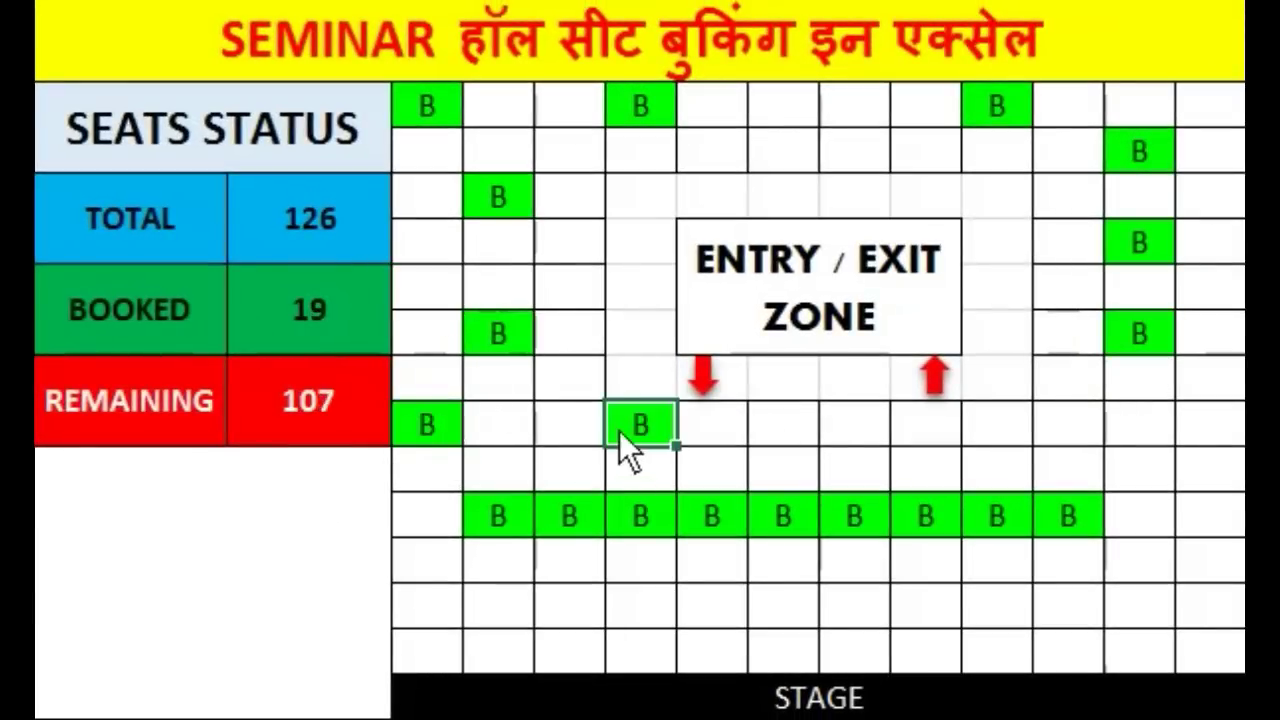
- Book the three rows nearest the stage, three last-column seats above them, and a two-row block of seven columns below the entry/exit zone
{"action": "left_click_drag", "start_coordinate": [445, 560], "coordinate": [1203, 648]}
{"action": "left_click_drag", "start_coordinate": [1203, 518], "coordinate": [1203, 428]}
{"action": "left_click_drag", "start_coordinate": [1139, 428], "coordinate": [715, 466]}
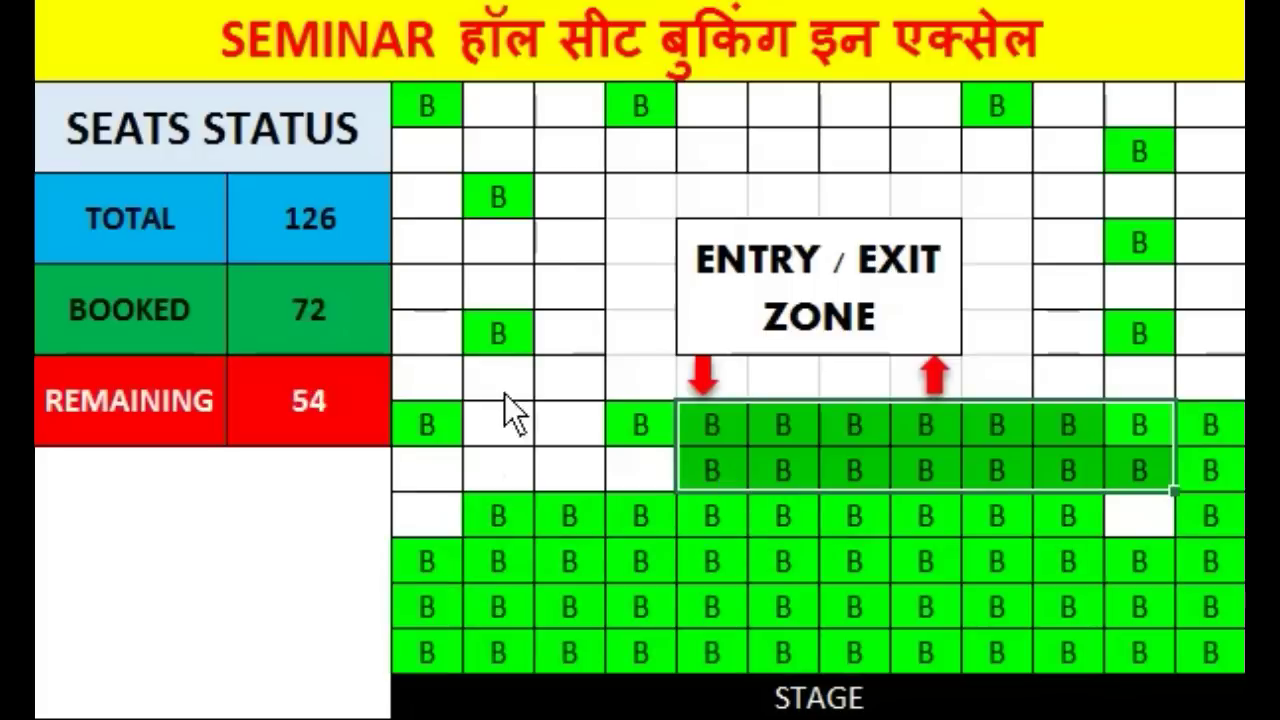
- Book seats in the columns flanking the entry/exit zone, one seat in the second row, and most open seats in the farthest row from the stage
{"action": "left_click_drag", "start_coordinate": [502, 385], "coordinate": [502, 468]}
{"action": "left_click_drag", "start_coordinate": [566, 245], "coordinate": [566, 468]}
{"action": "left_click_drag", "start_coordinate": [1068, 197], "coordinate": [1068, 378]}
{"action": "left_click_drag", "start_coordinate": [498, 151], "coordinate": [498, 106]}
{"action": "left_click", "coordinate": [711, 151]}
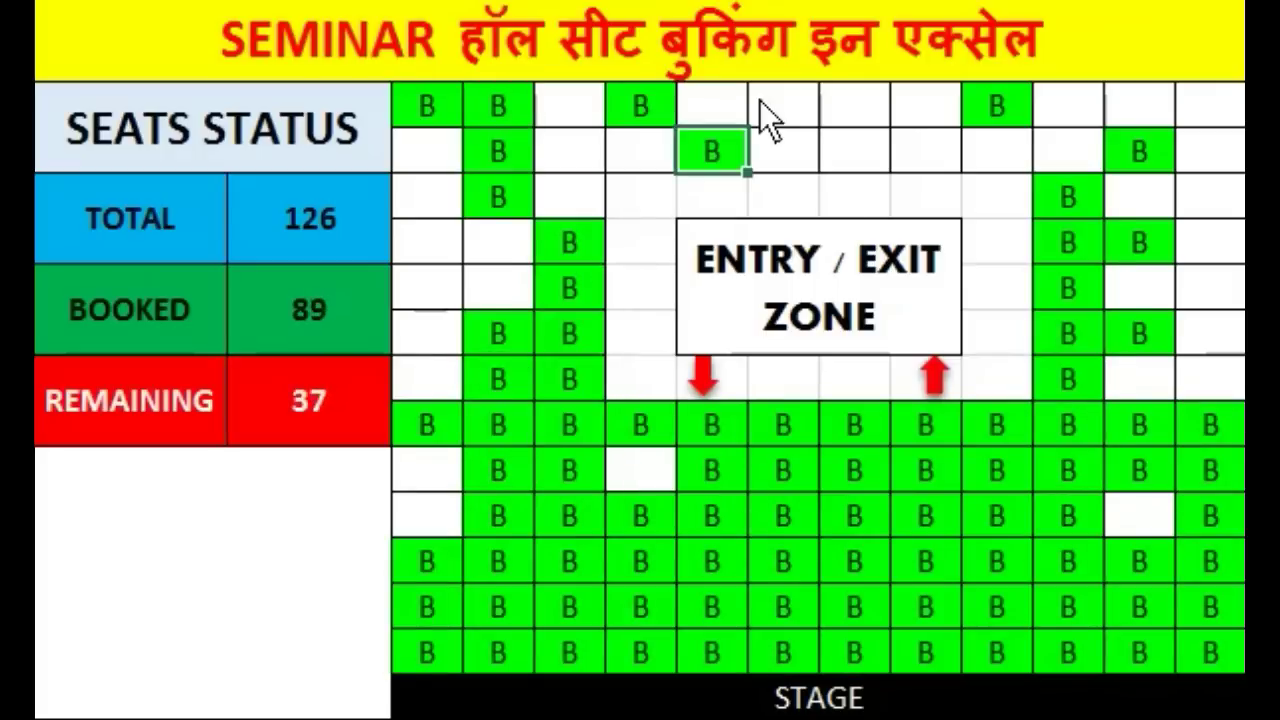
{"action": "left_click_drag", "start_coordinate": [711, 106], "coordinate": [925, 106]}
{"action": "left_click_drag", "start_coordinate": [1068, 106], "coordinate": [1210, 106]}
- Book the first-column and last-column seats beside the entry/exit zone and more open seats in the two rows farthest from the stage
{"action": "left_click_drag", "start_coordinate": [441, 188], "coordinate": [441, 378]}
{"action": "left_click", "coordinate": [441, 152]}
{"action": "left_click", "coordinate": [498, 288]}
{"action": "left_click", "coordinate": [569, 151]}
{"action": "left_click", "coordinate": [569, 108]}
{"action": "left_click_drag", "start_coordinate": [783, 151], "coordinate": [1068, 151]}
{"action": "left_click_drag", "start_coordinate": [1210, 151], "coordinate": [1210, 378]}
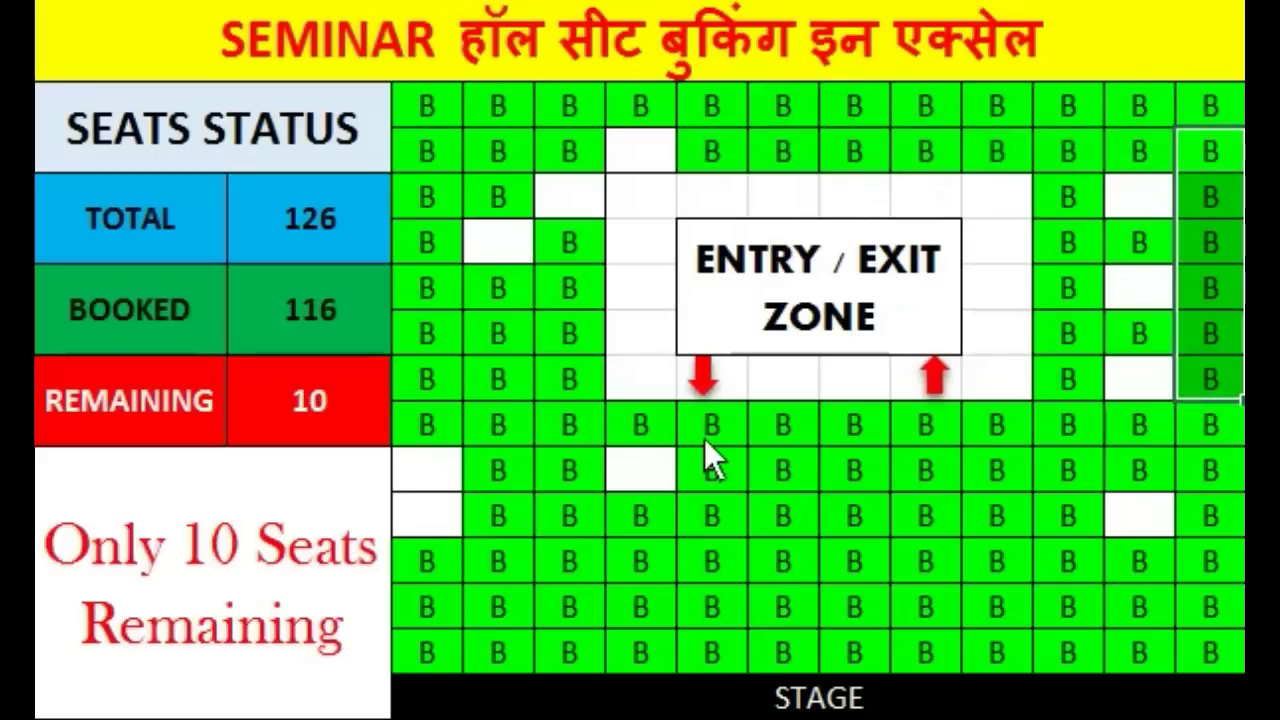
- Book the ten remaining empty seats to fill the seminar hall
{"action": "left_click", "coordinate": [640, 470]}
{"action": "left_click", "coordinate": [427, 470]}
{"action": "left_click", "coordinate": [430, 518]}
{"action": "left_click", "coordinate": [498, 242]}
{"action": "left_click", "coordinate": [569, 197]}
{"action": "left_click", "coordinate": [640, 151]}
{"action": "left_click", "coordinate": [975, 182]}
{"action": "left_click", "coordinate": [1140, 197]}
{"action": "left_click", "coordinate": [1140, 288]}
{"action": "left_click", "coordinate": [1140, 378]}
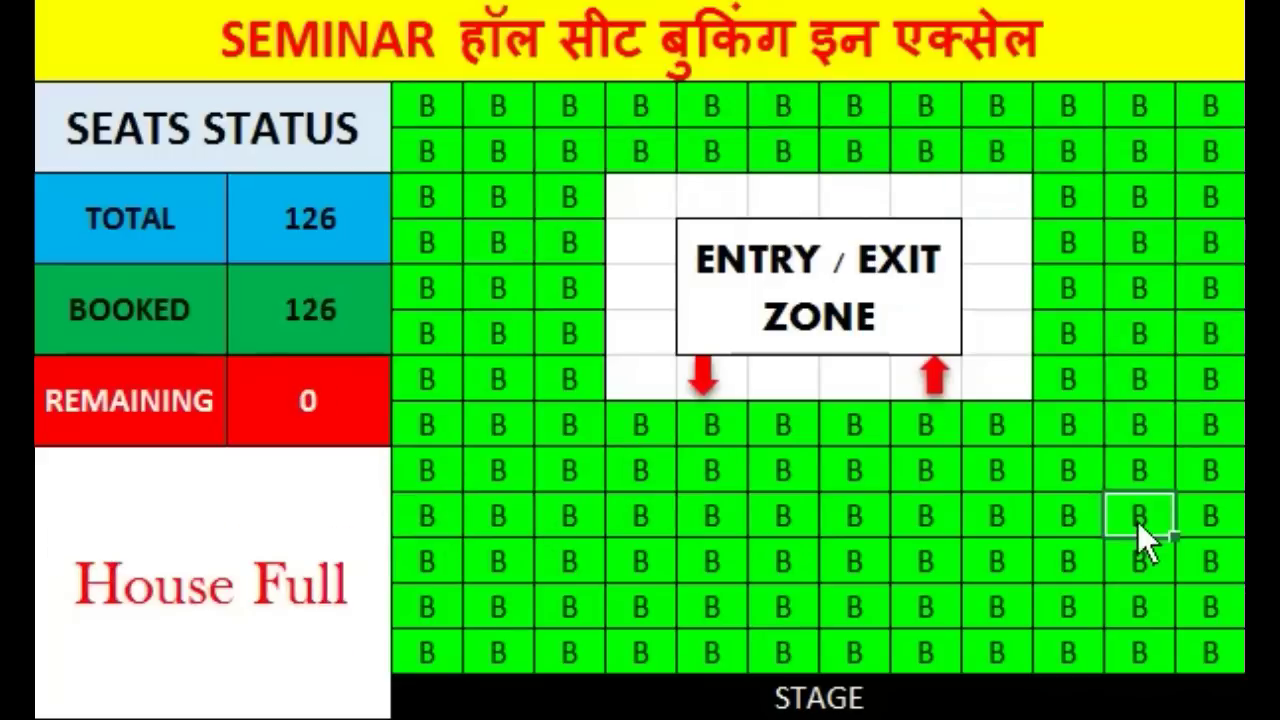